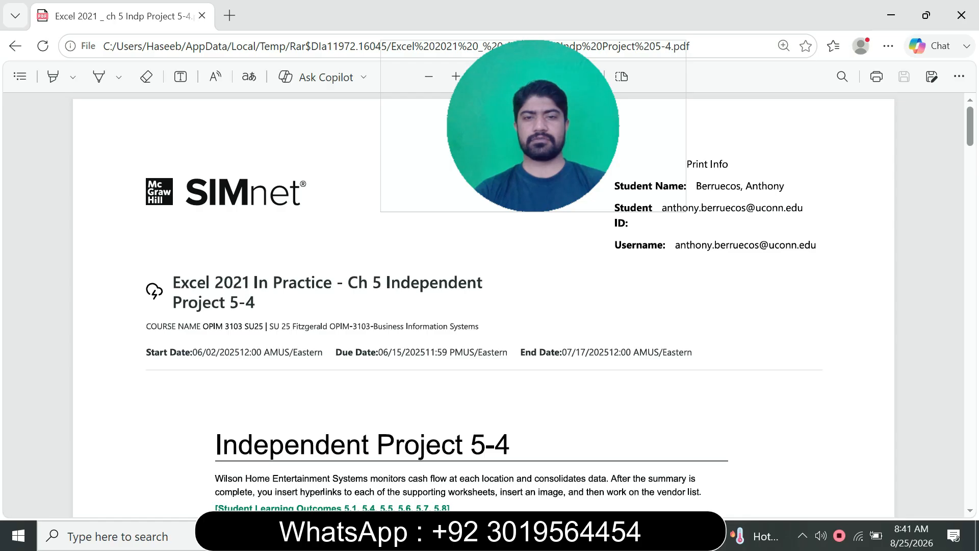
Read through the Independent Project 5-4 instructions, covering the skills list, numbered steps and figures of the completed sheets
{"action": "scroll", "coordinate": [485, 302], "scroll_direction": "down", "scroll_amount": 3}
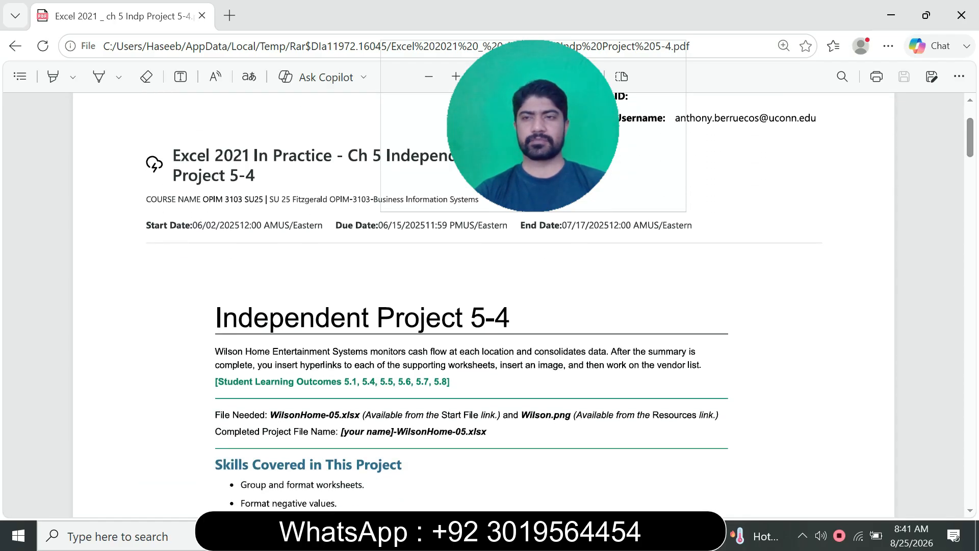
{"action": "scroll", "coordinate": [484, 301], "scroll_direction": "down", "scroll_amount": 3}
{"action": "scroll", "coordinate": [484, 301], "scroll_direction": "down", "scroll_amount": 18}
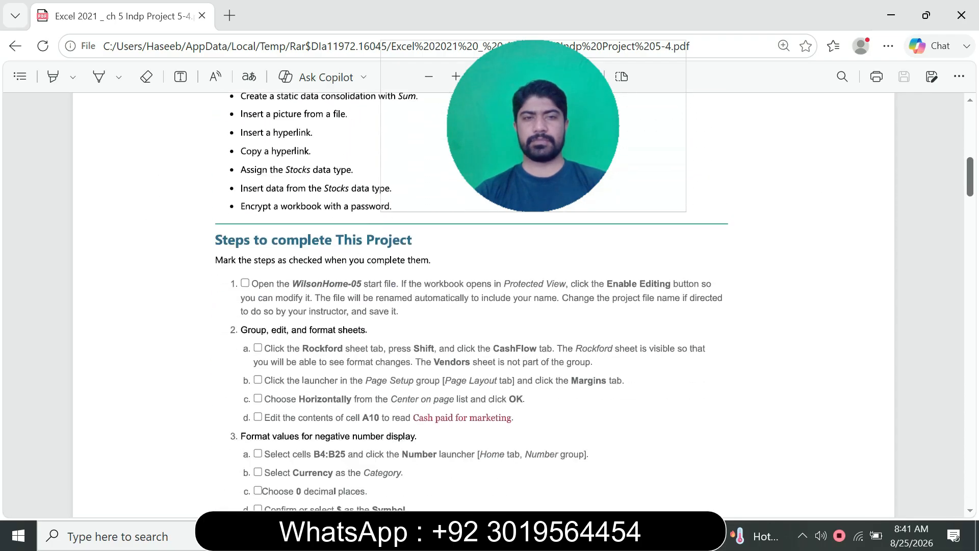
{"action": "scroll", "coordinate": [484, 302], "scroll_direction": "down", "scroll_amount": 20}
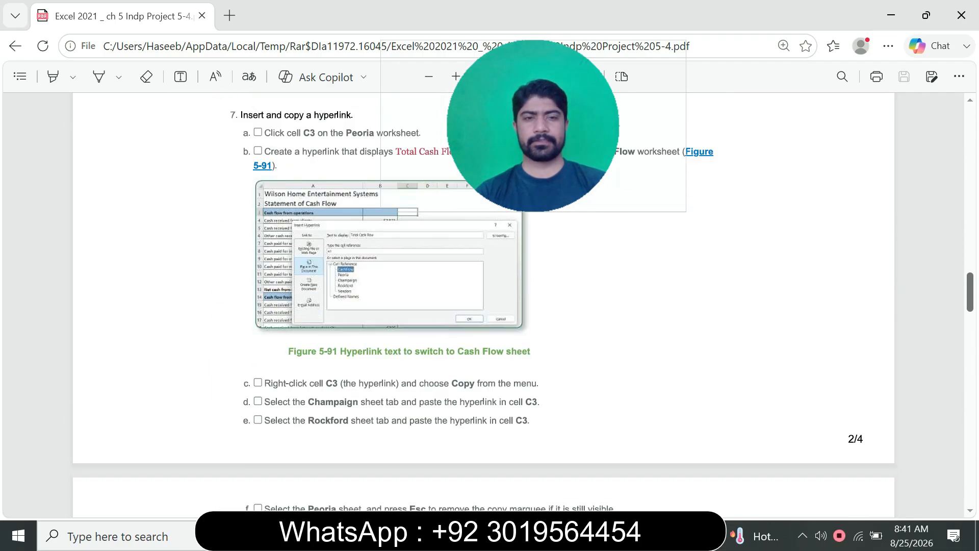
{"action": "scroll", "coordinate": [484, 301], "scroll_direction": "down", "scroll_amount": 20}
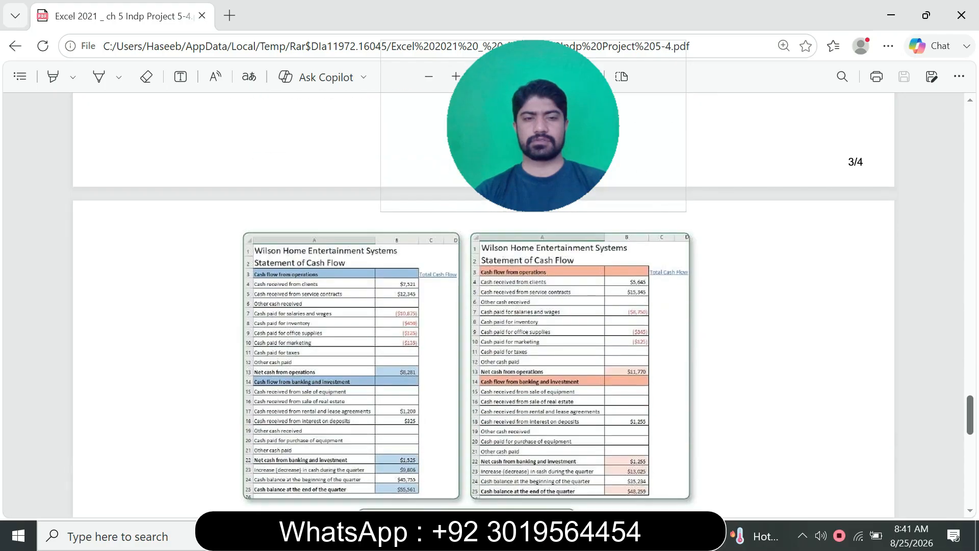
{"action": "scroll", "coordinate": [484, 301], "scroll_direction": "up", "scroll_amount": 20}
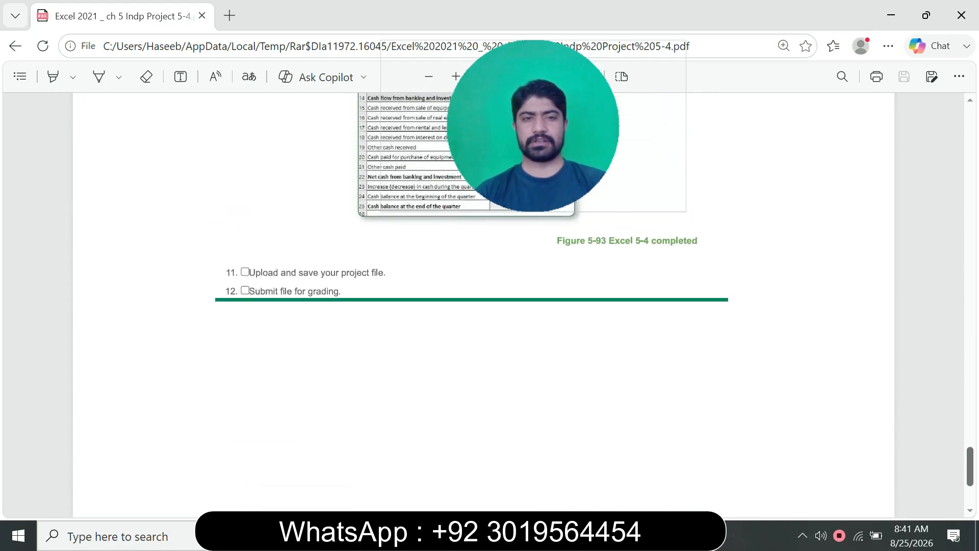
{"action": "scroll", "coordinate": [334, 347], "scroll_direction": "up", "scroll_amount": 20}
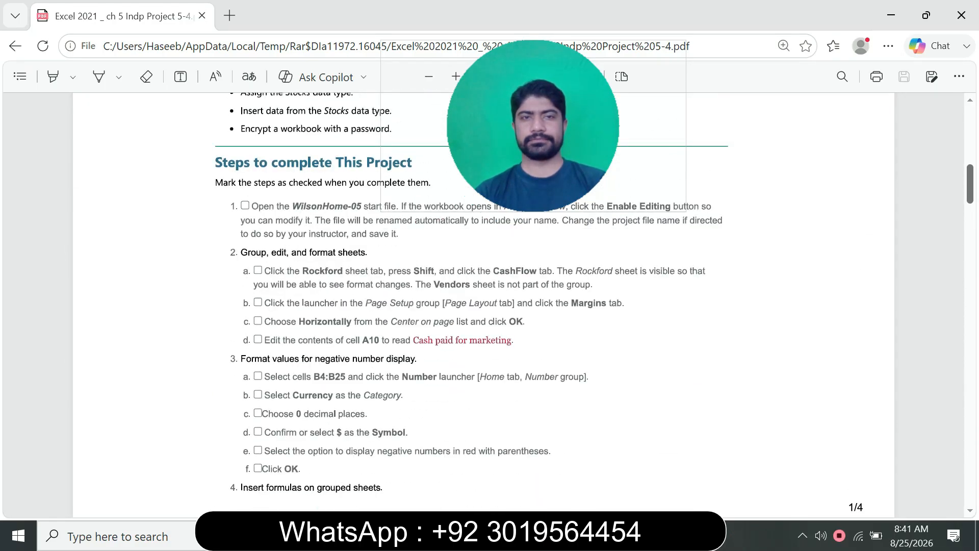
{"action": "scroll", "coordinate": [484, 306], "scroll_direction": "down", "scroll_amount": 5}
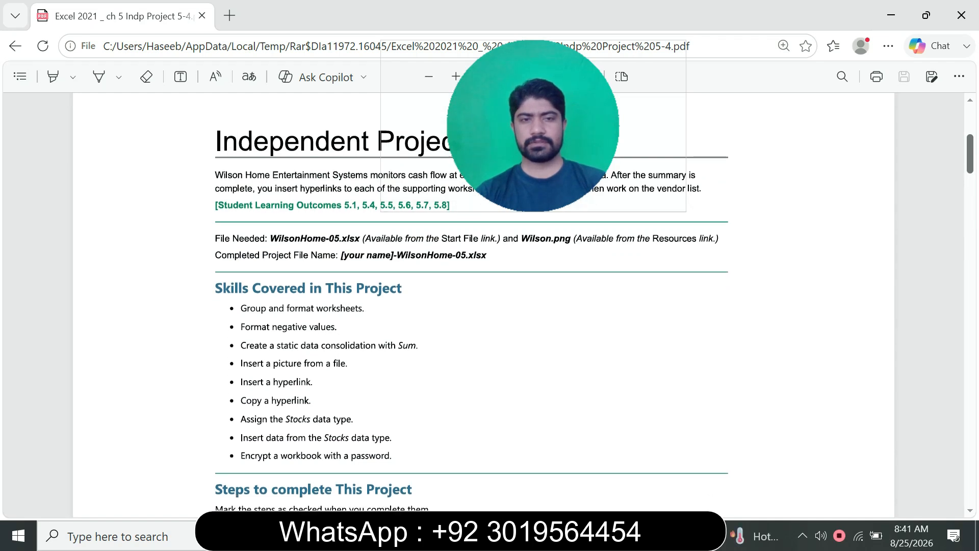
{"action": "scroll", "coordinate": [471, 300], "scroll_direction": "up", "scroll_amount": 2}
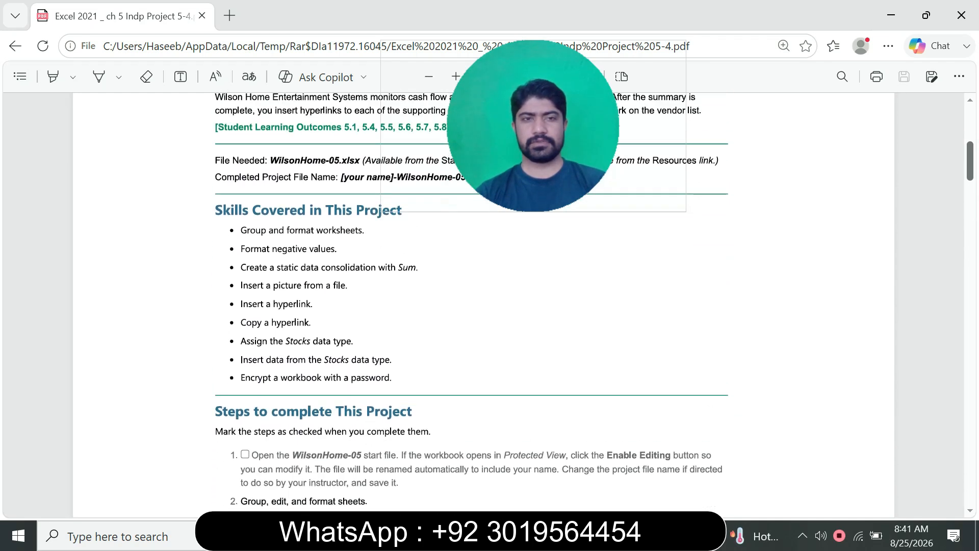
{"action": "scroll", "coordinate": [471, 306], "scroll_direction": "up", "scroll_amount": 5}
{"action": "scroll", "coordinate": [471, 306], "scroll_direction": "down", "scroll_amount": 2}
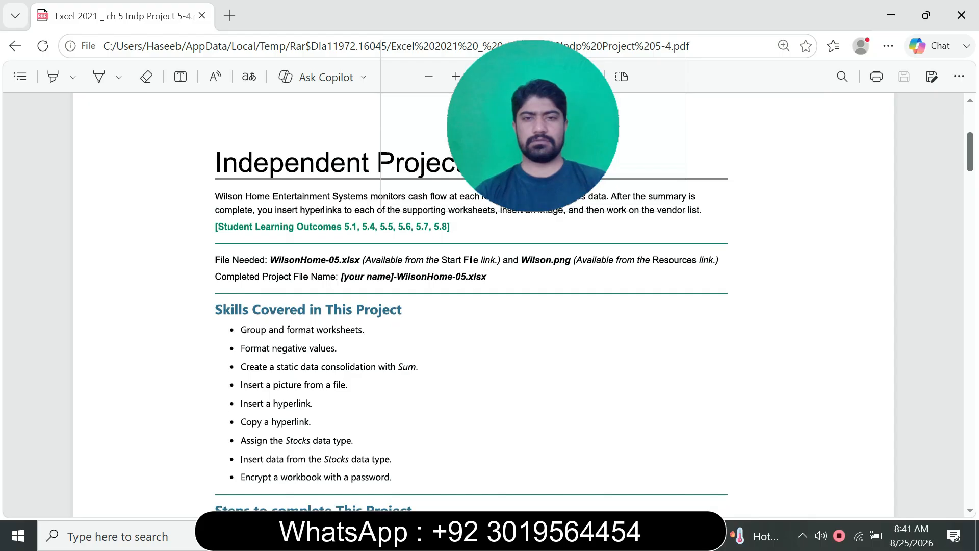
{"action": "scroll", "coordinate": [484, 306], "scroll_direction": "down", "scroll_amount": 9}
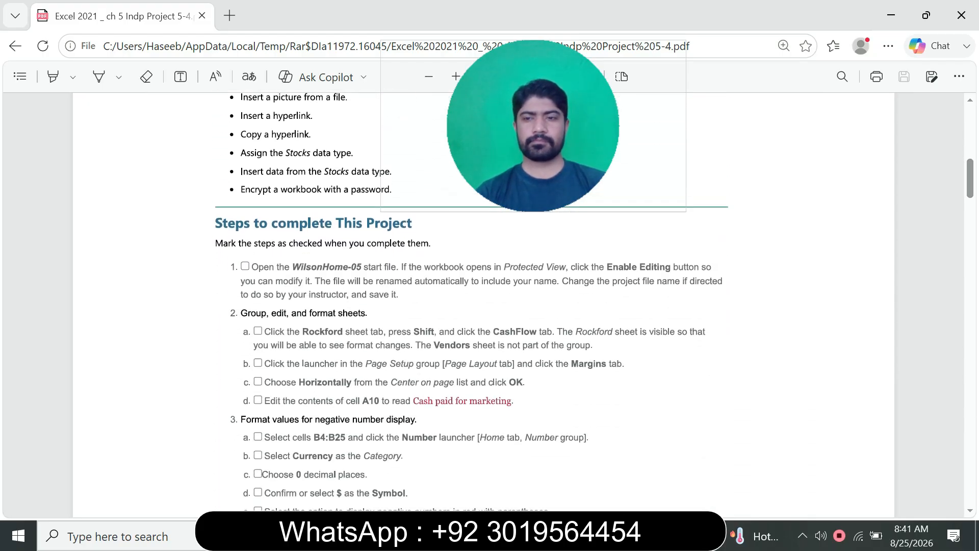
{"action": "scroll", "coordinate": [471, 306], "scroll_direction": "up", "scroll_amount": 4}
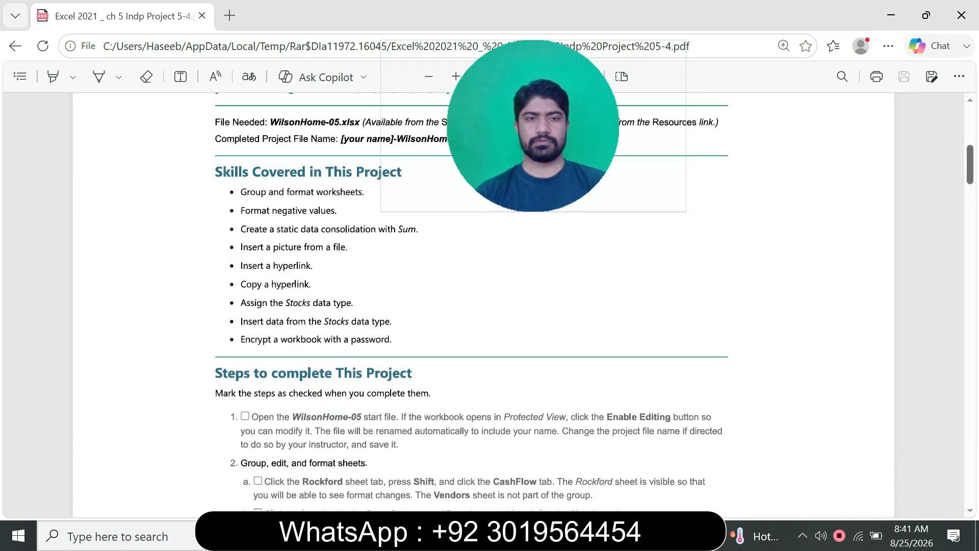
{"action": "scroll", "coordinate": [471, 306], "scroll_direction": "down", "scroll_amount": 6}
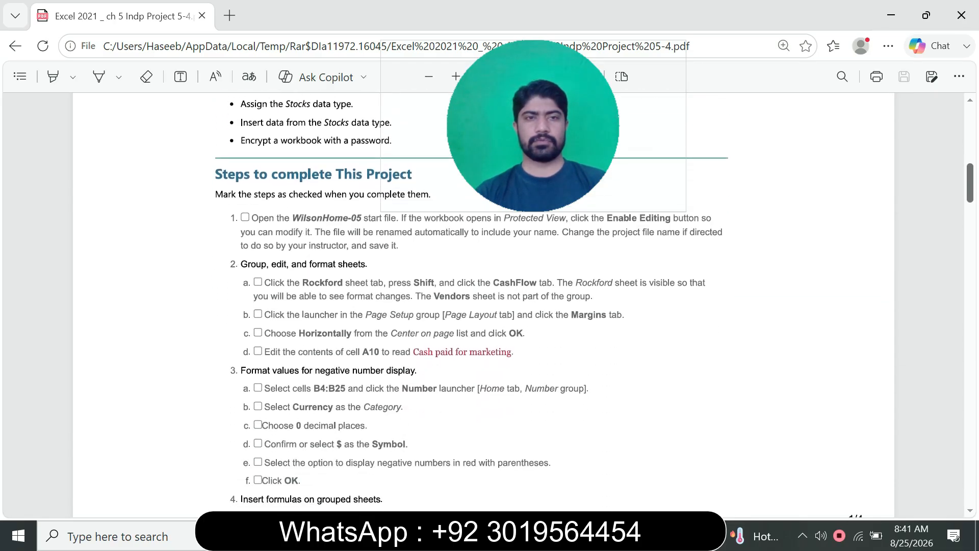
Switch to the Excel workbook for Project 5-4 and check its file name and save location details
{"action": "left_click_drag", "start_coordinate": [533, 126], "coordinate": [470, 98]}
{"action": "key", "text": "alt+Tab"}
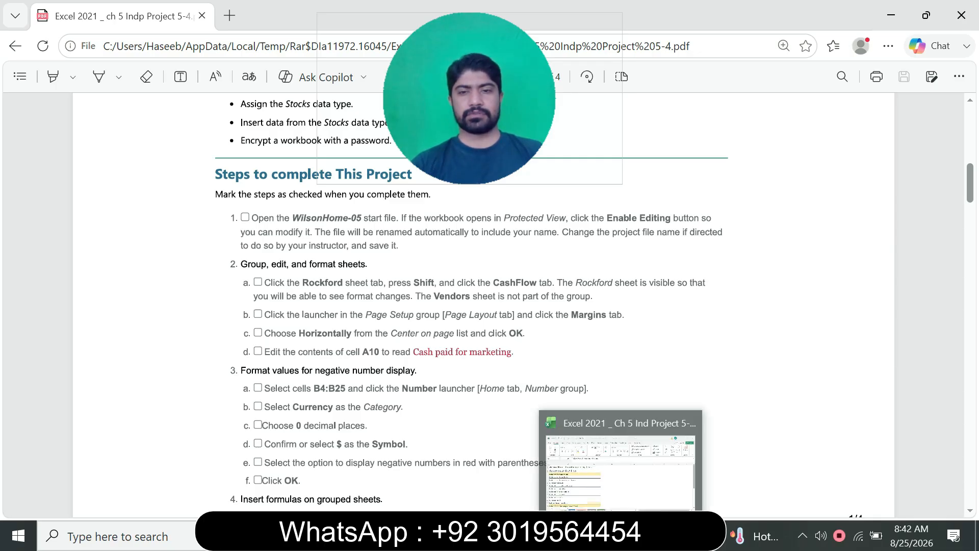
{"action": "left_click", "coordinate": [622, 535]}
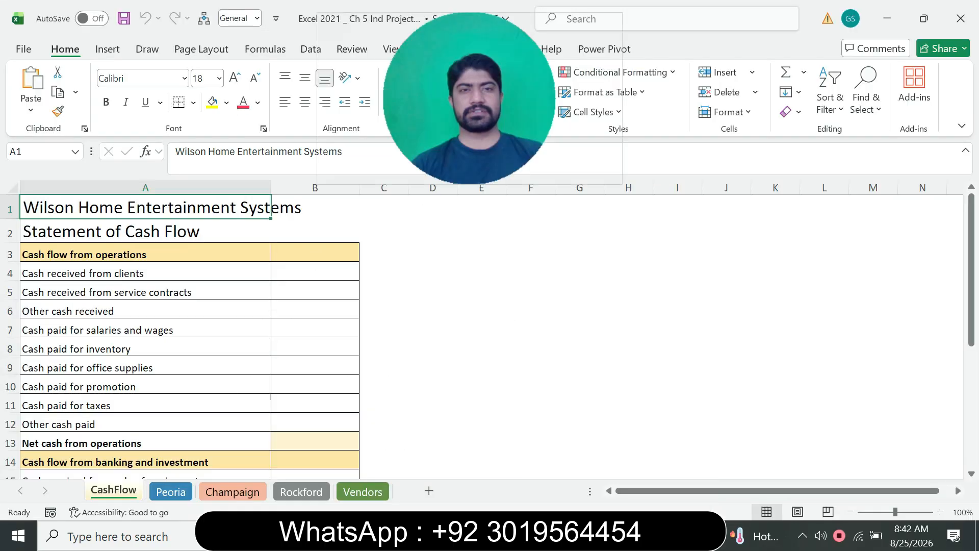
{"action": "left_click_drag", "start_coordinate": [470, 99], "coordinate": [414, 175]}
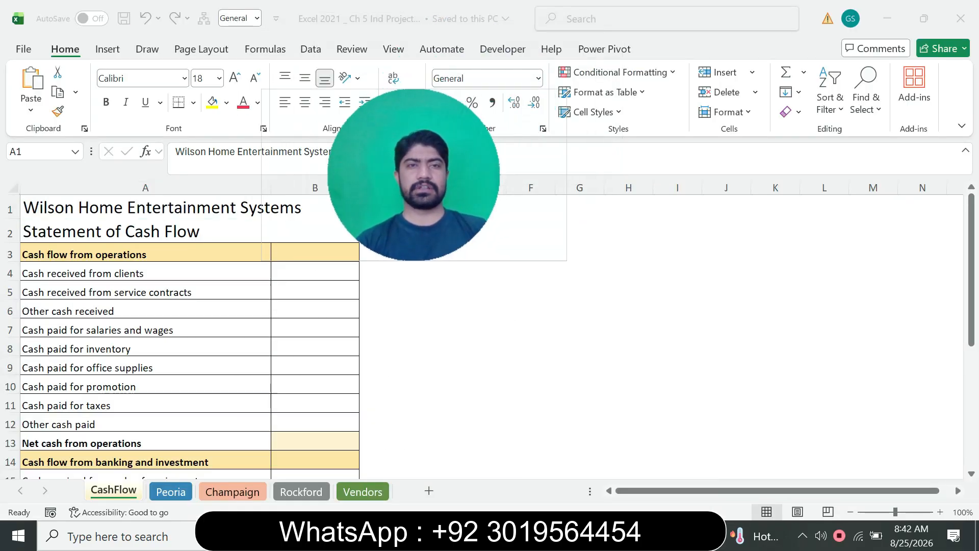
{"action": "left_click", "coordinate": [400, 19]}
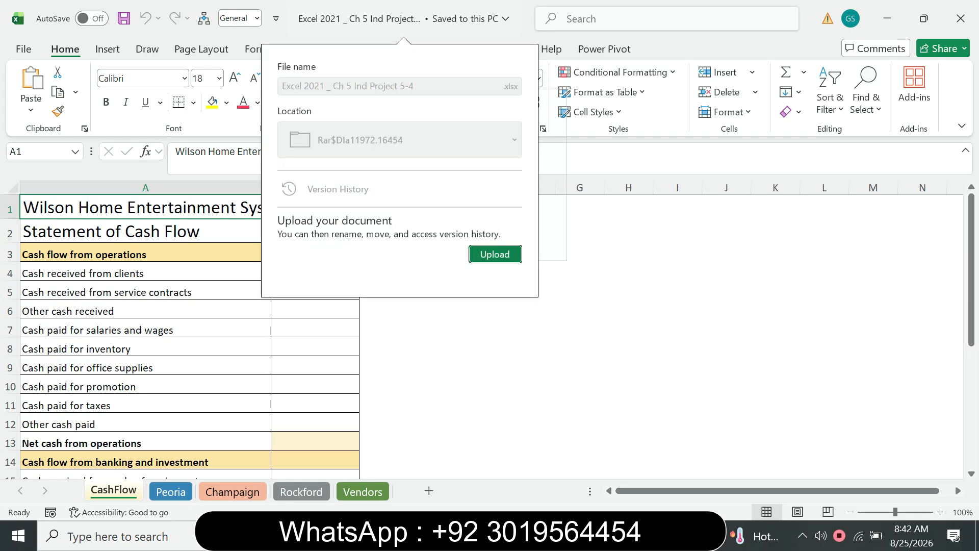
{"action": "key", "text": "Escape"}
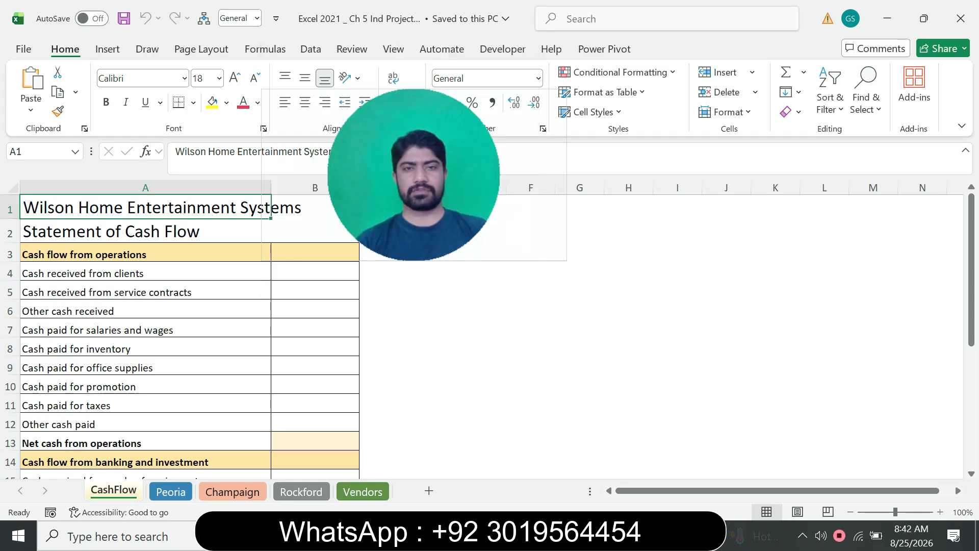
Group the worksheets CashFlow through Rockford with Rockford as the visible sheet, leaving Vendors out of the group
{"action": "key", "text": "alt+Tab"}
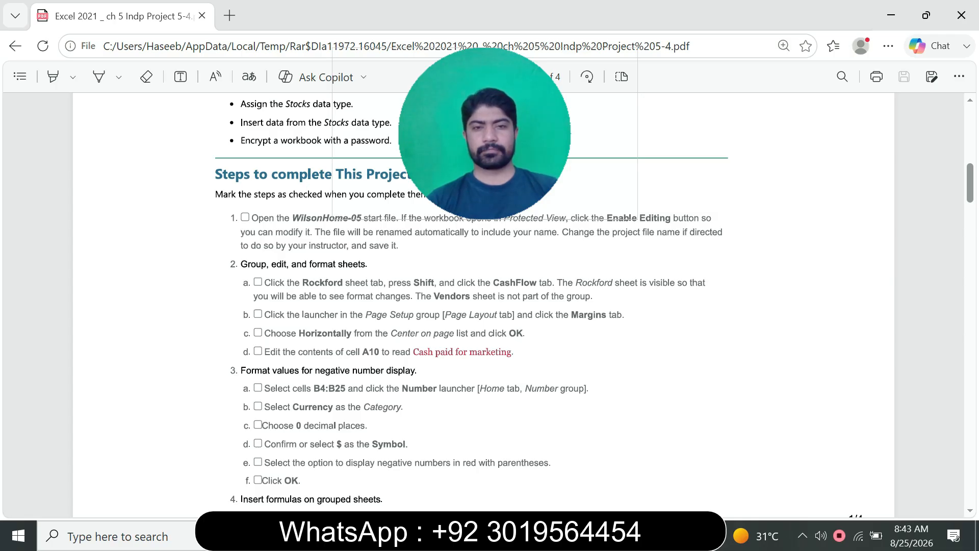
{"action": "key", "text": "alt+Tab"}
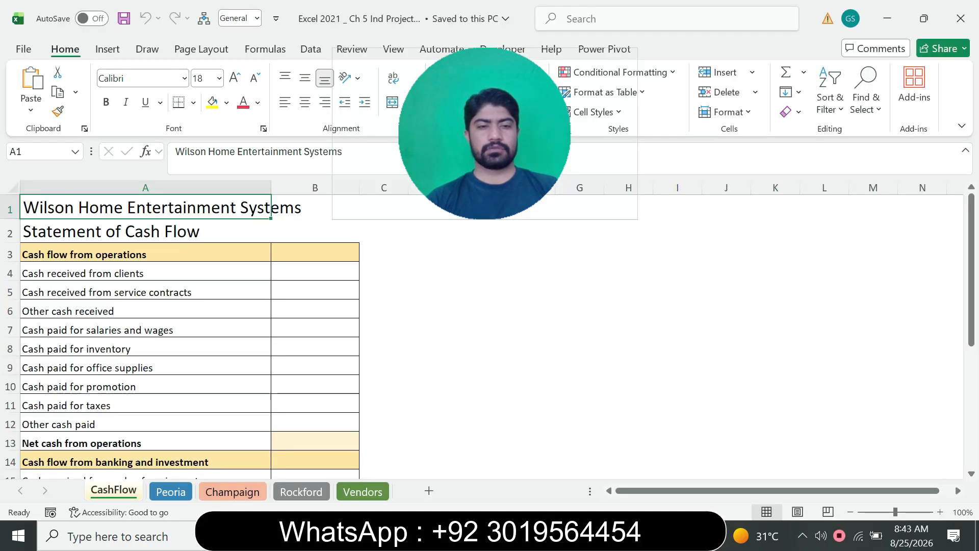
{"action": "left_click", "coordinate": [301, 492]}
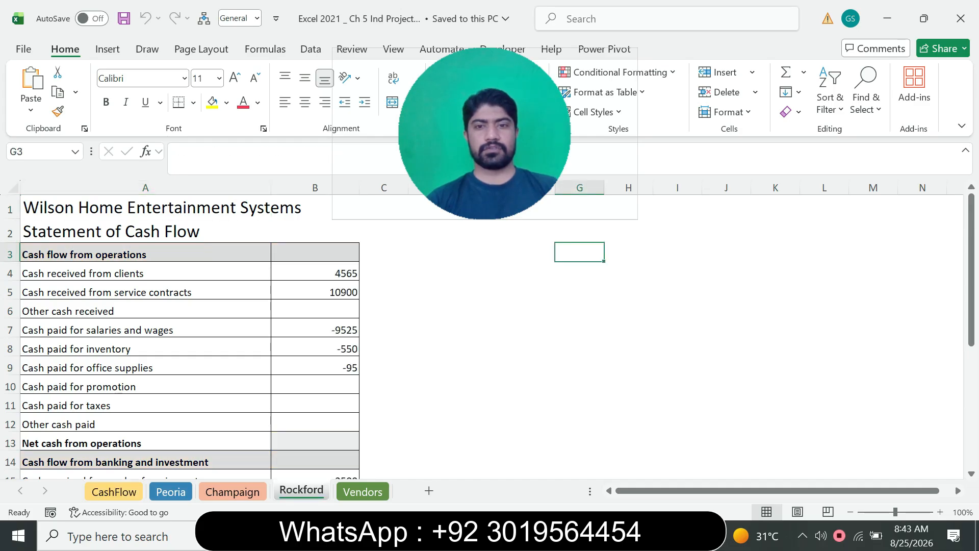
{"action": "key", "text": "alt+Tab"}
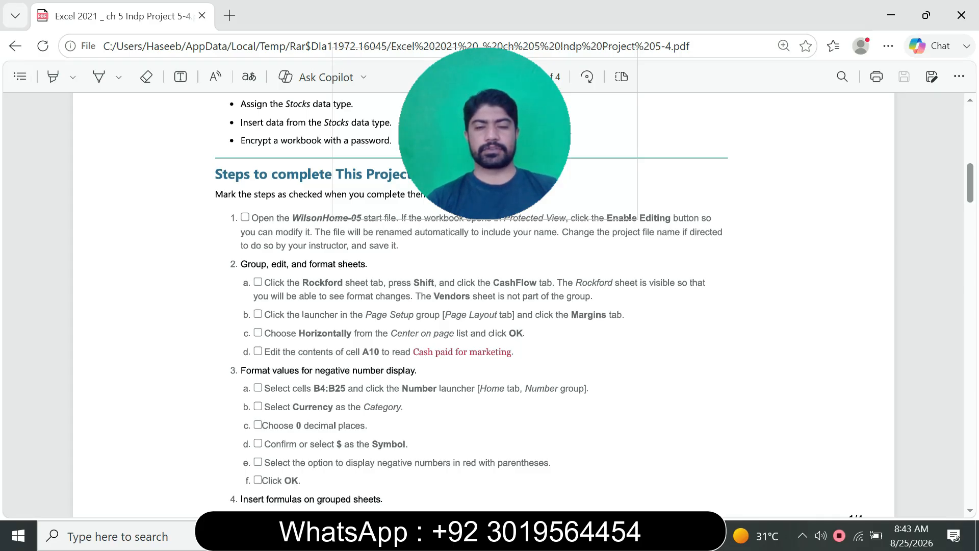
{"action": "key", "text": "alt+Tab"}
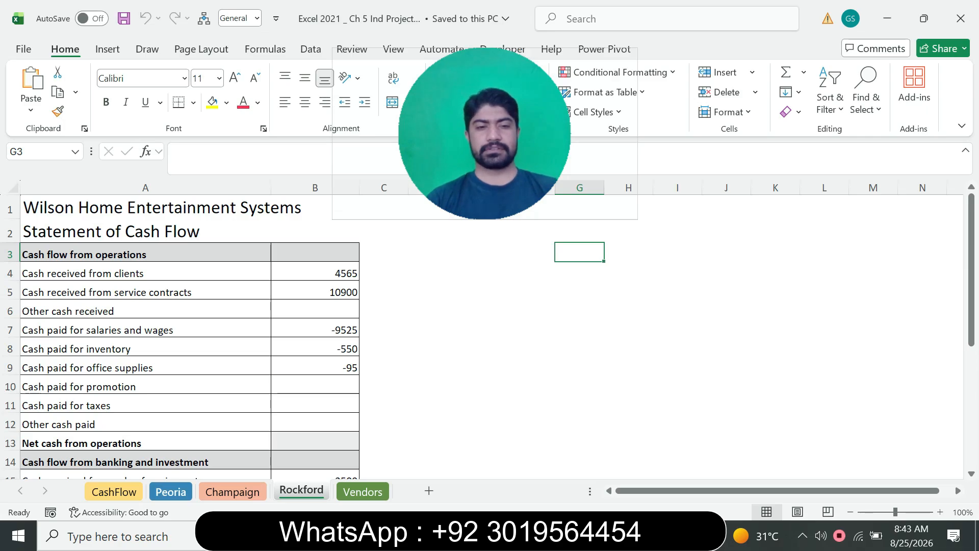
{"action": "left_click", "coordinate": [114, 492], "text": "shift"}
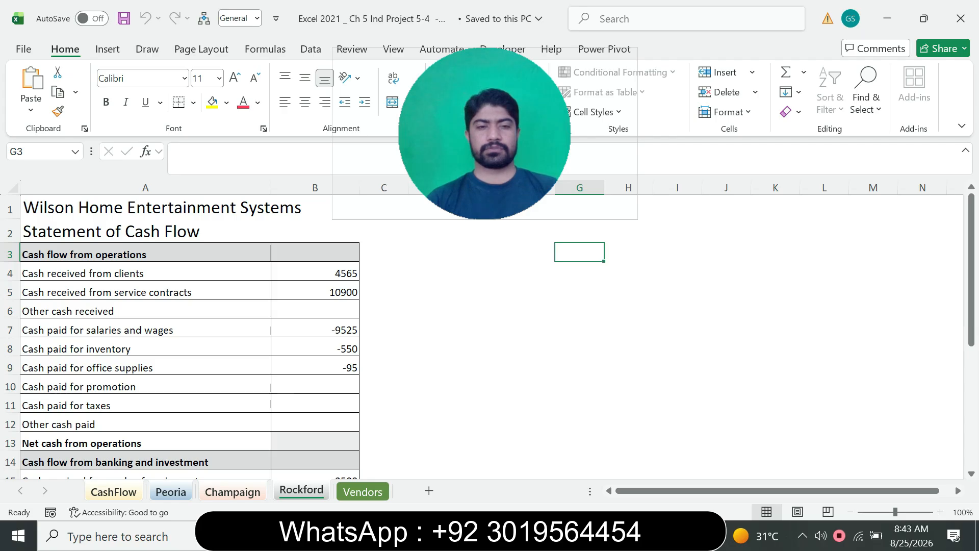
{"action": "key", "text": "alt+Tab"}
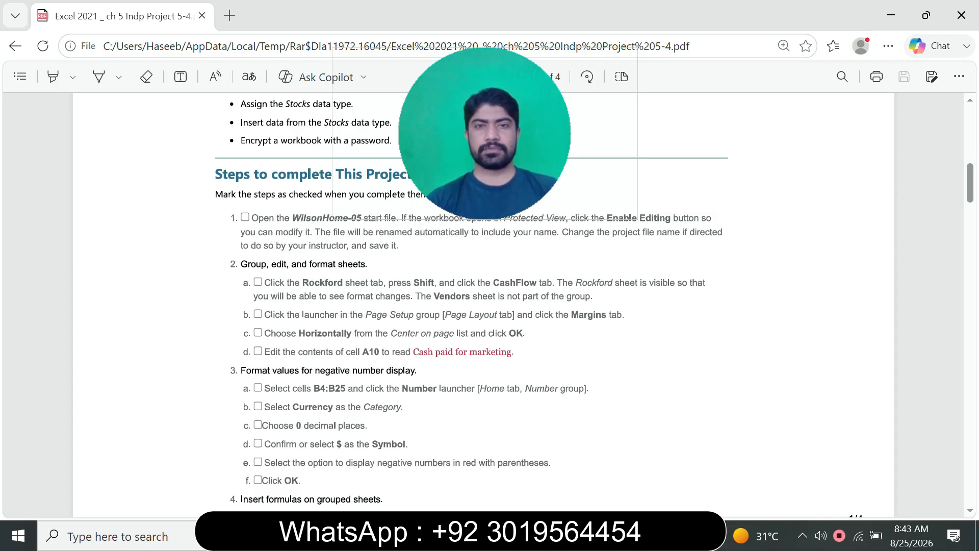
{"action": "key", "text": "alt+Tab"}
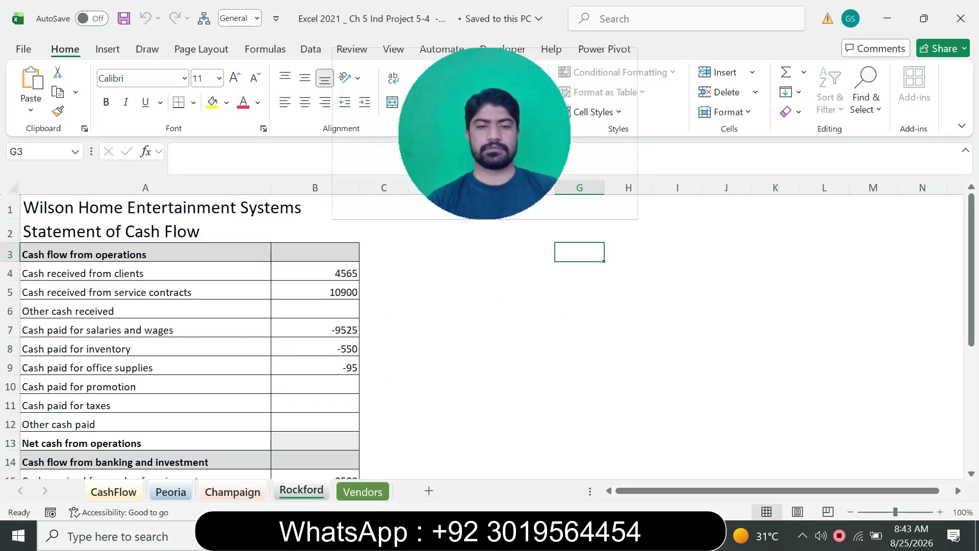
Check the page setup instructions in the project PDF and center the grouped Excel sheets horizontally on the page
{"action": "key", "text": "alt+Tab"}
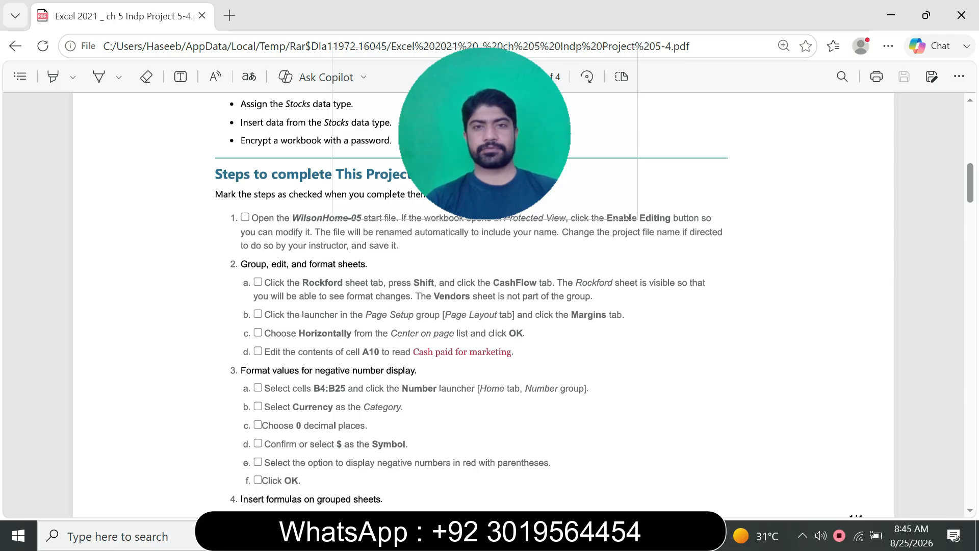
{"action": "key", "text": "alt+Tab"}
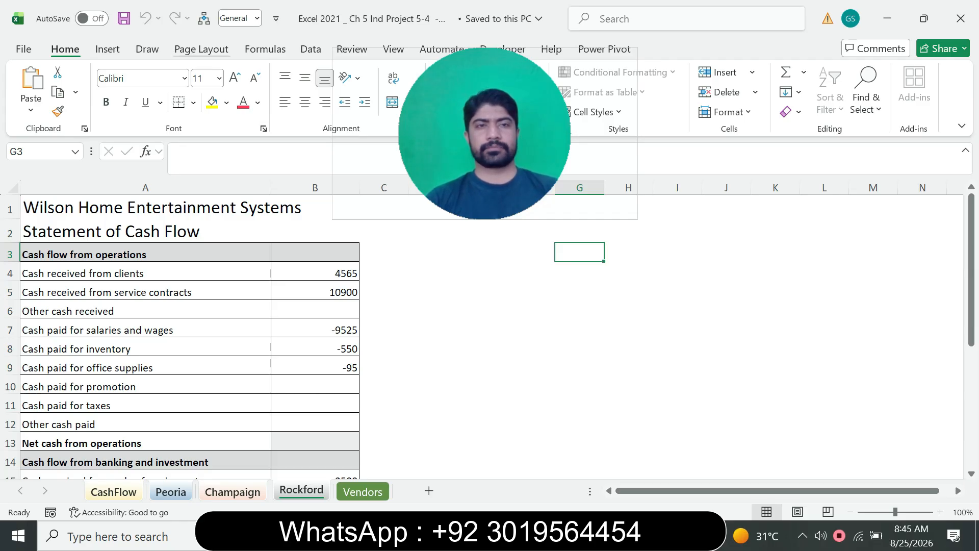
{"action": "left_click", "coordinate": [201, 49]}
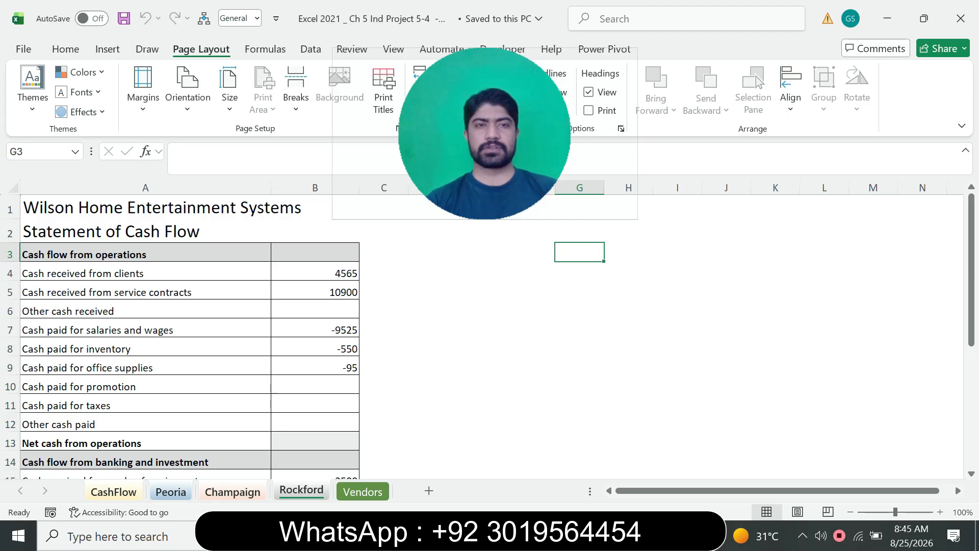
{"action": "left_click_drag", "start_coordinate": [485, 134], "coordinate": [544, 147]}
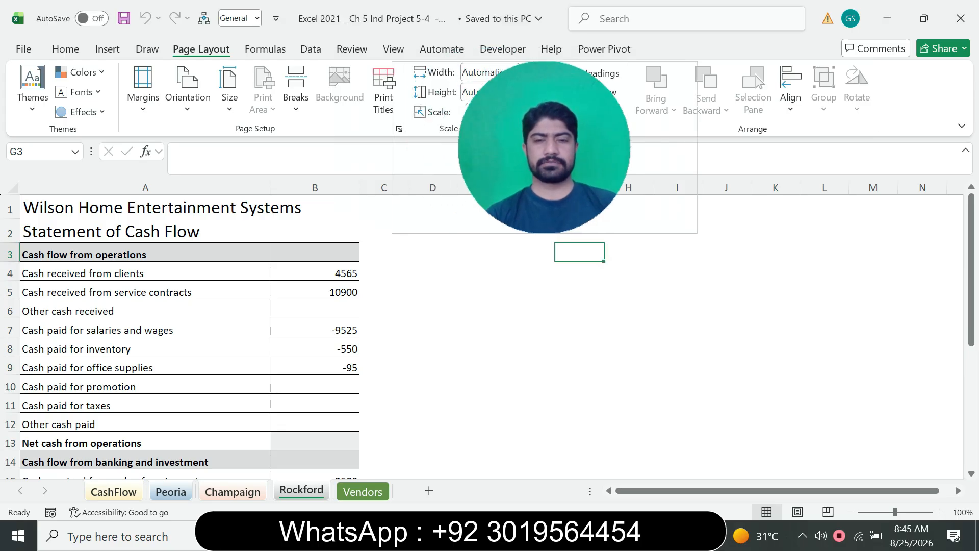
{"action": "key", "text": "alt+Tab"}
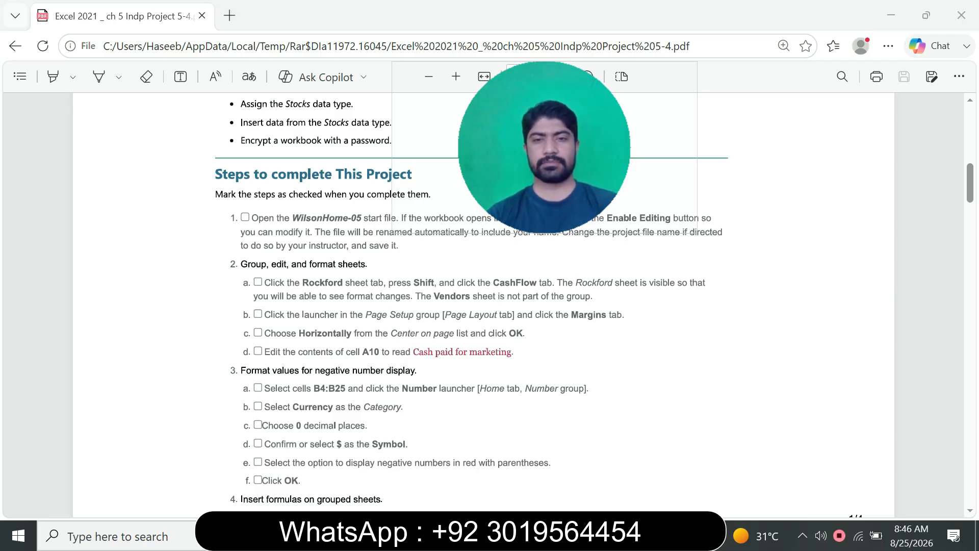
{"action": "key", "text": "alt+Tab"}
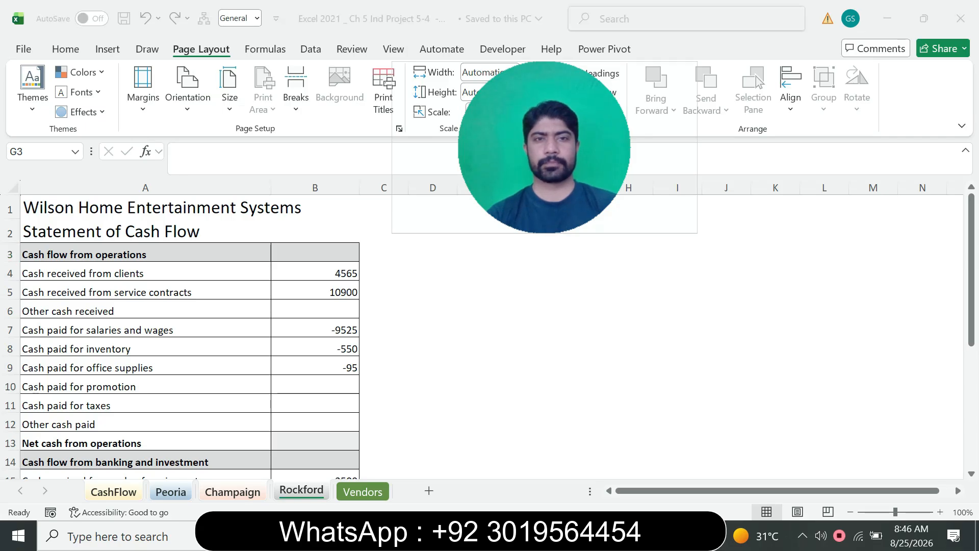
{"action": "left_click_drag", "start_coordinate": [544, 153], "coordinate": [586, 153]}
{"action": "left_click", "coordinate": [399, 128]}
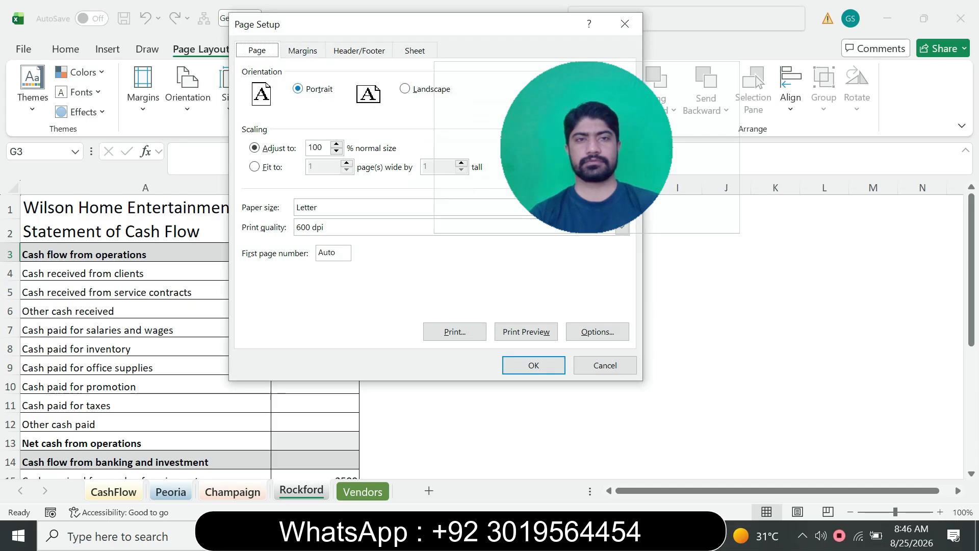
{"action": "left_click", "coordinate": [302, 51]}
{"action": "key", "text": "alt+Tab"}
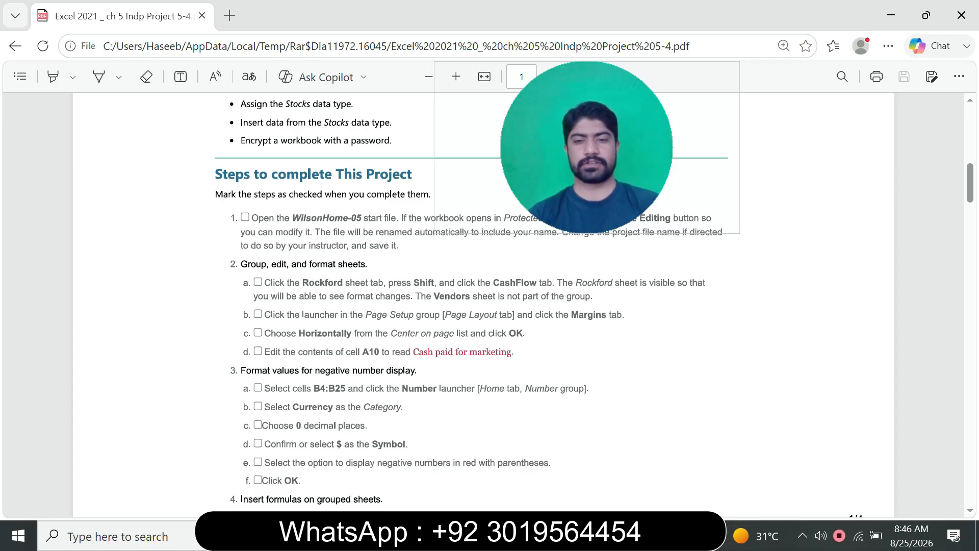
{"action": "key", "text": "alt+Tab"}
{"action": "key", "text": "alt+z"}
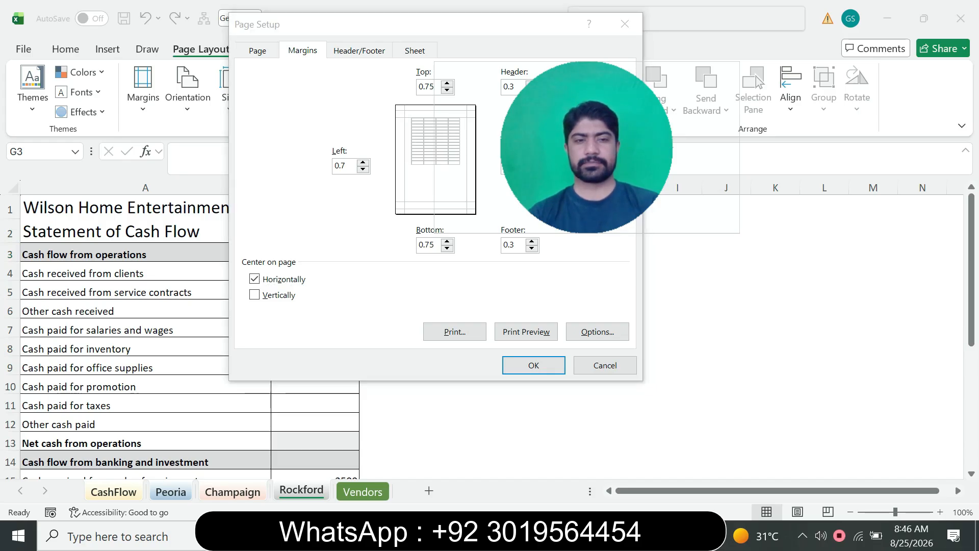
{"action": "key", "text": "alt+Tab"}
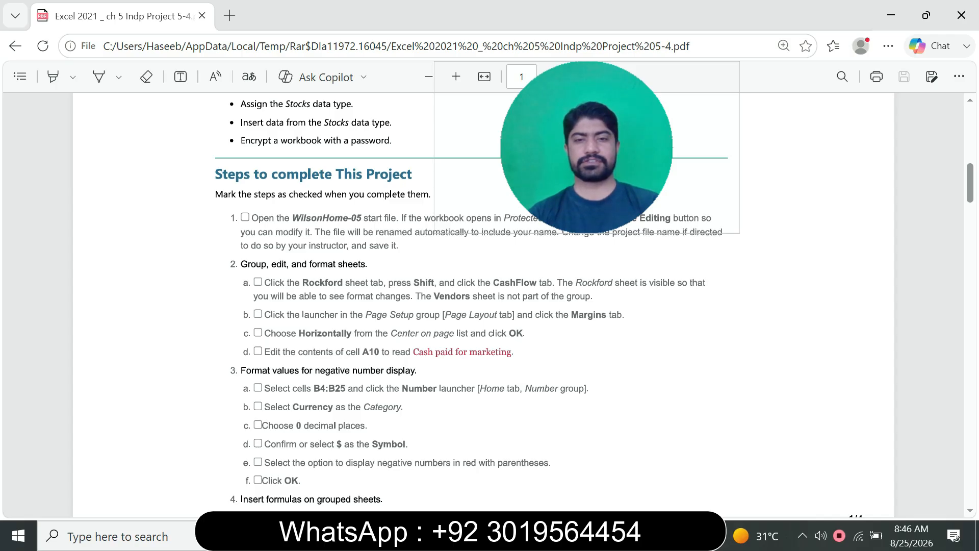
{"action": "mouse_move", "coordinate": [622, 535]}
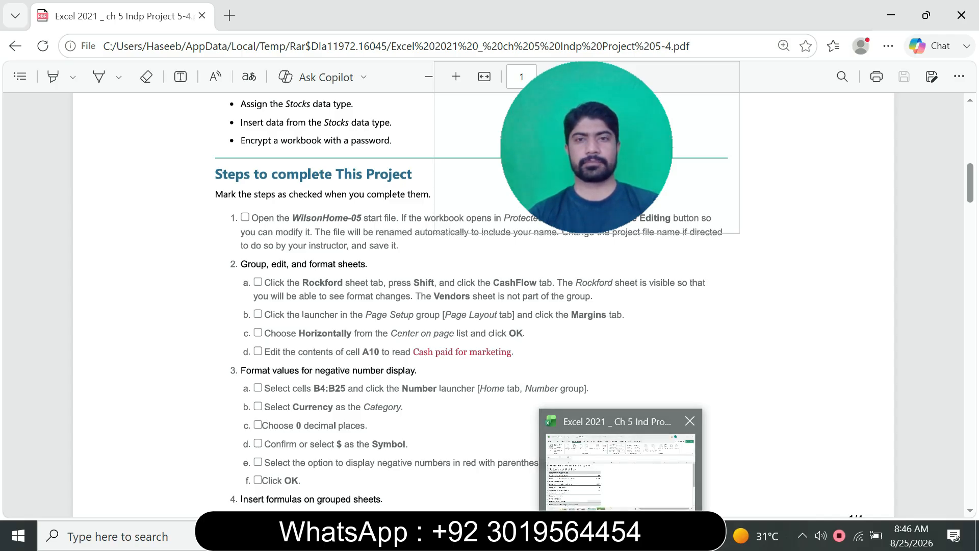
{"action": "left_click", "coordinate": [622, 464]}
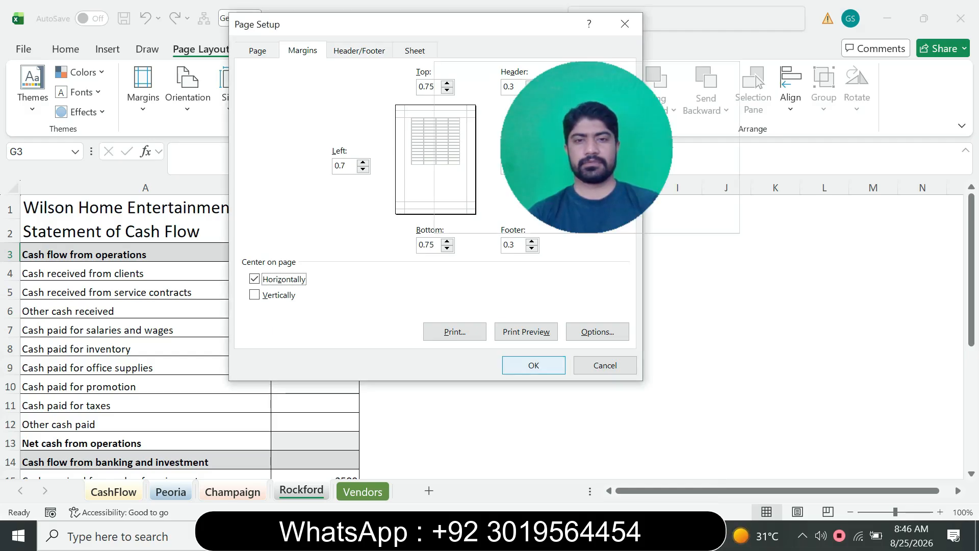
{"action": "key", "text": "Return"}
Check the PDF for the new label and change cell A10 on the grouped sheets to "Cash paid for marketing"
{"action": "key", "text": "alt+Tab"}
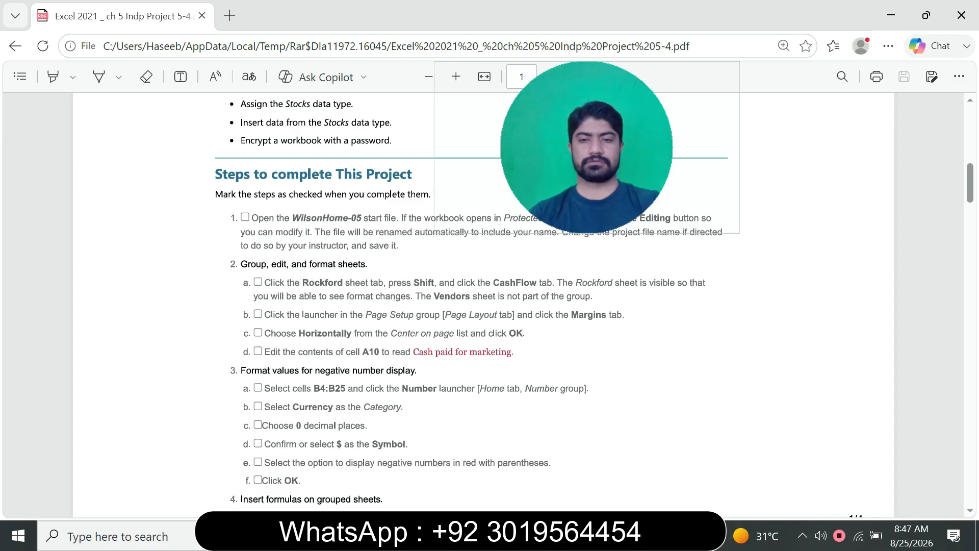
{"action": "key", "text": "alt+Tab"}
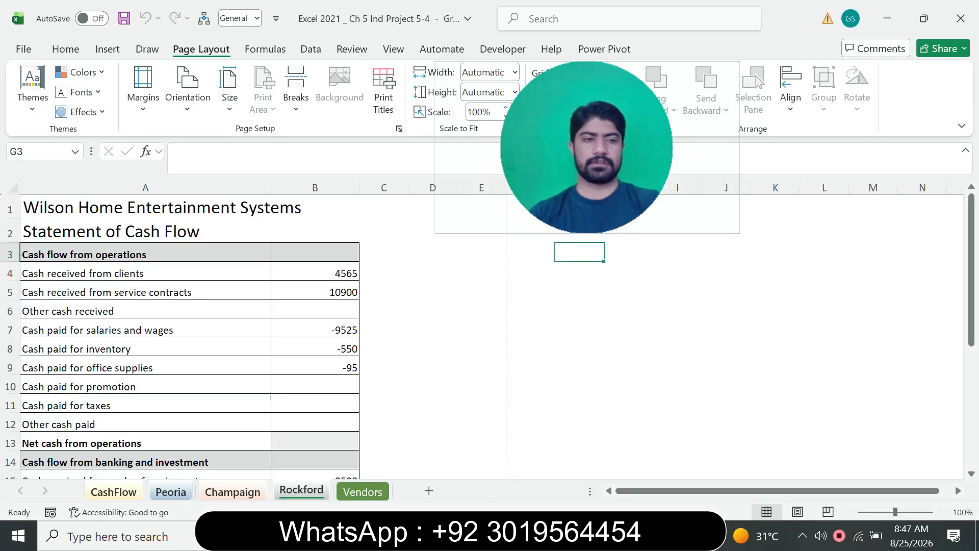
{"action": "key", "text": "alt+F3"}
{"action": "type", "text": "A10"}
{"action": "key", "text": "Return"}
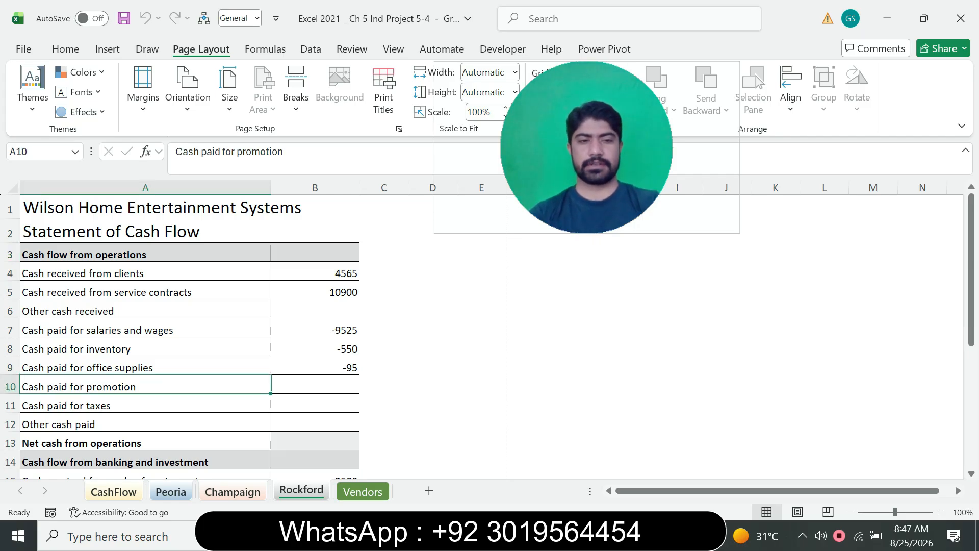
{"action": "left_click", "coordinate": [585, 535]}
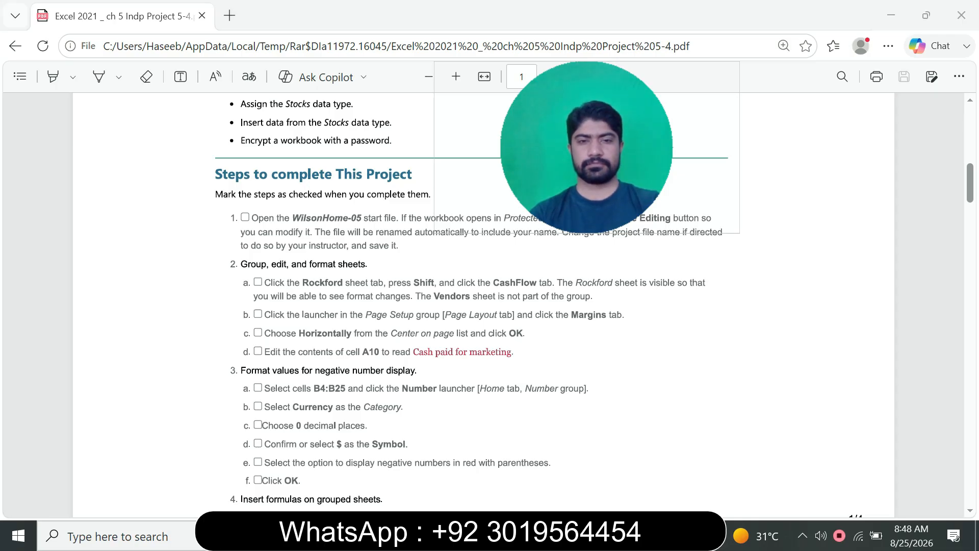
{"action": "key", "text": "alt+Tab"}
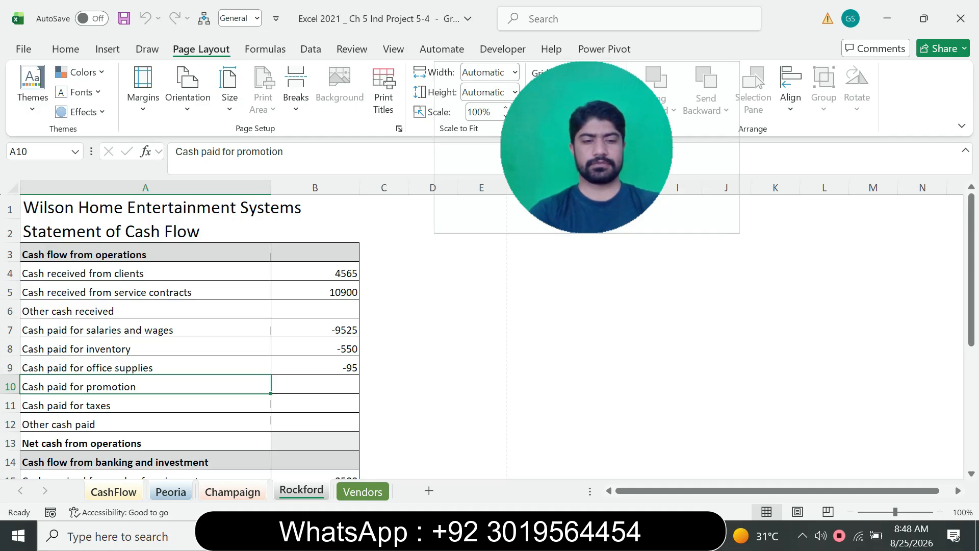
{"action": "type", "text": "Cash"}
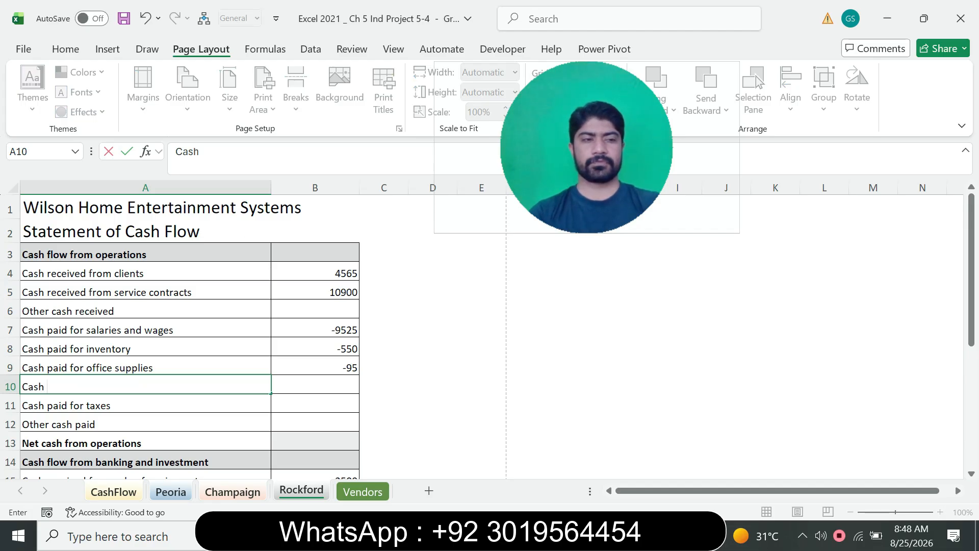
{"action": "type", "text": "paid for"}
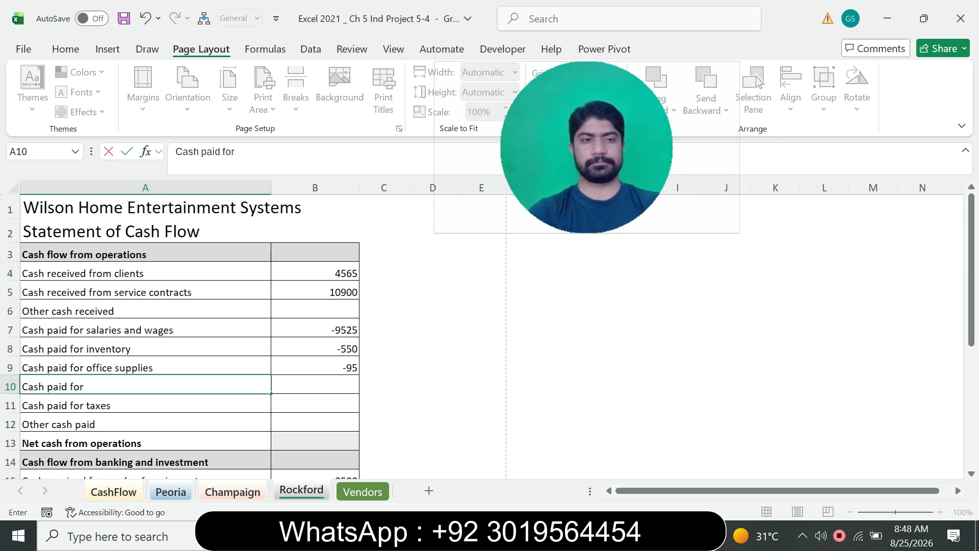
{"action": "type", "text": " mar"}
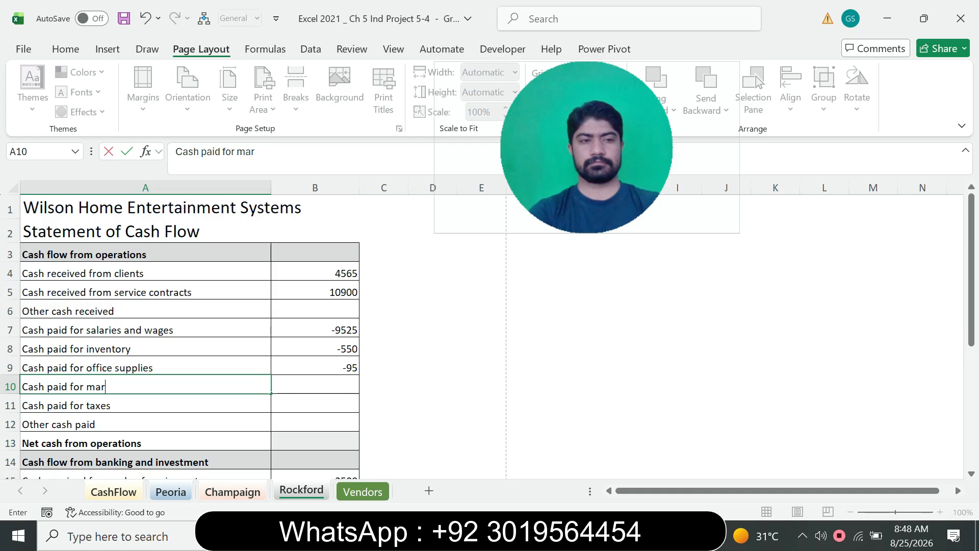
{"action": "type", "text": "ket"}
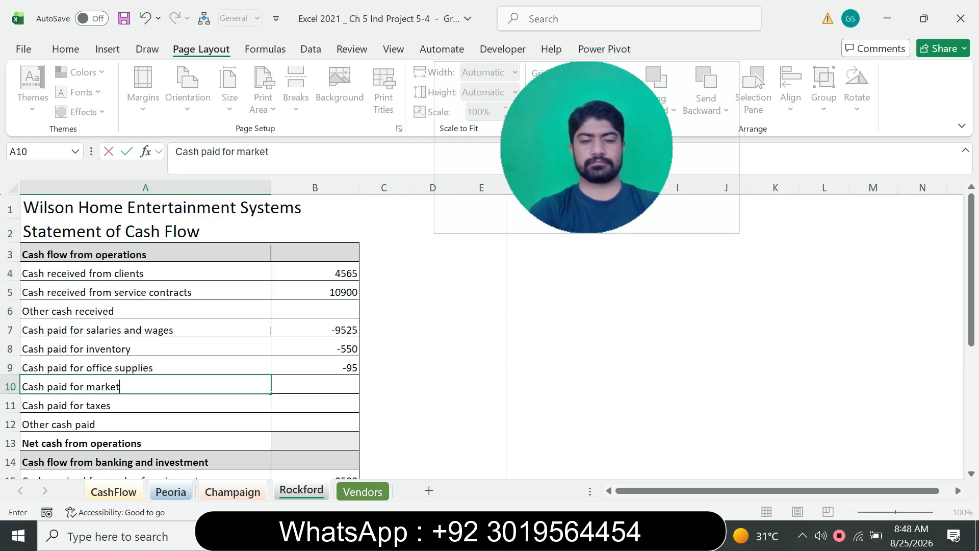
{"action": "type", "text": "ing"}
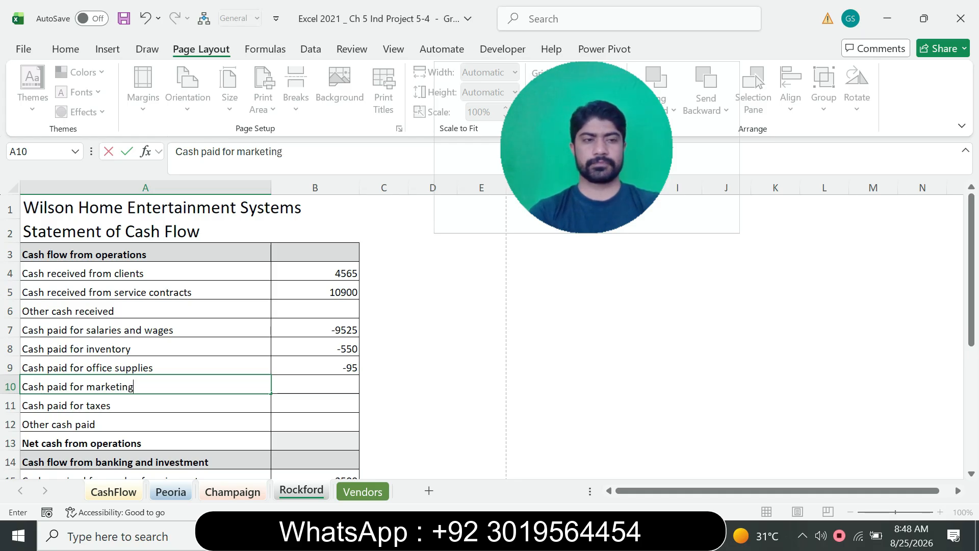
{"action": "key", "text": "Return"}
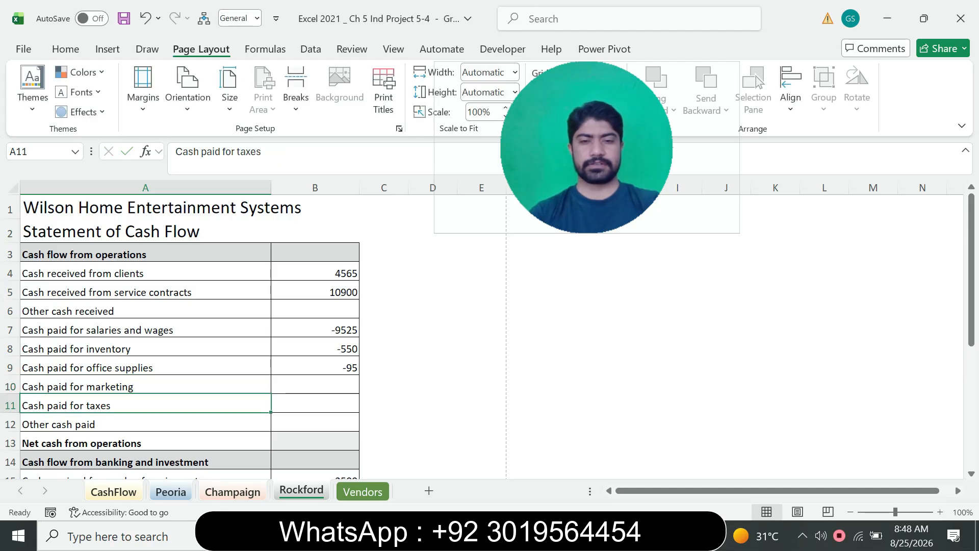
Read the PDF's instructions on negative number display, and select cells B4:B25 on the grouped Excel sheets
{"action": "key", "text": "alt+Tab"}
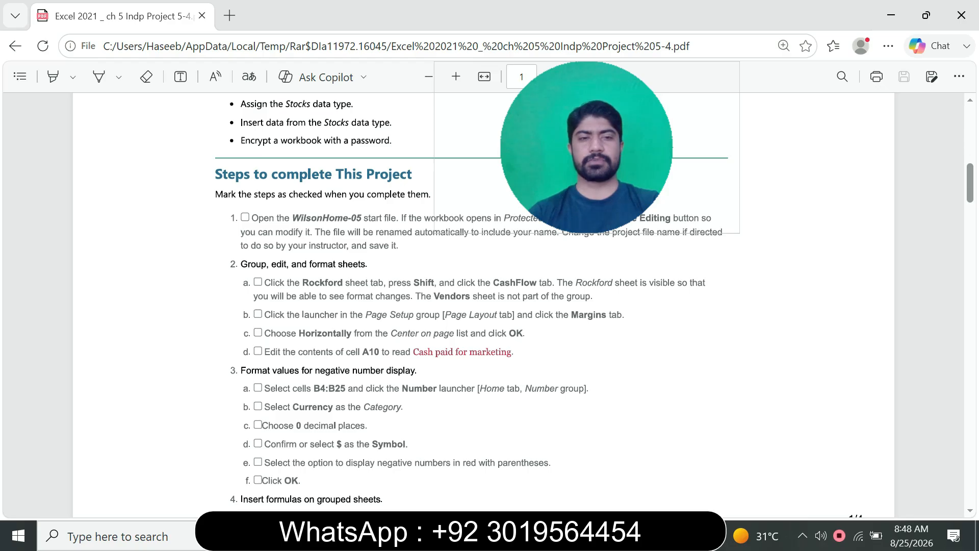
{"action": "scroll", "coordinate": [484, 305], "scroll_direction": "down", "scroll_amount": 3}
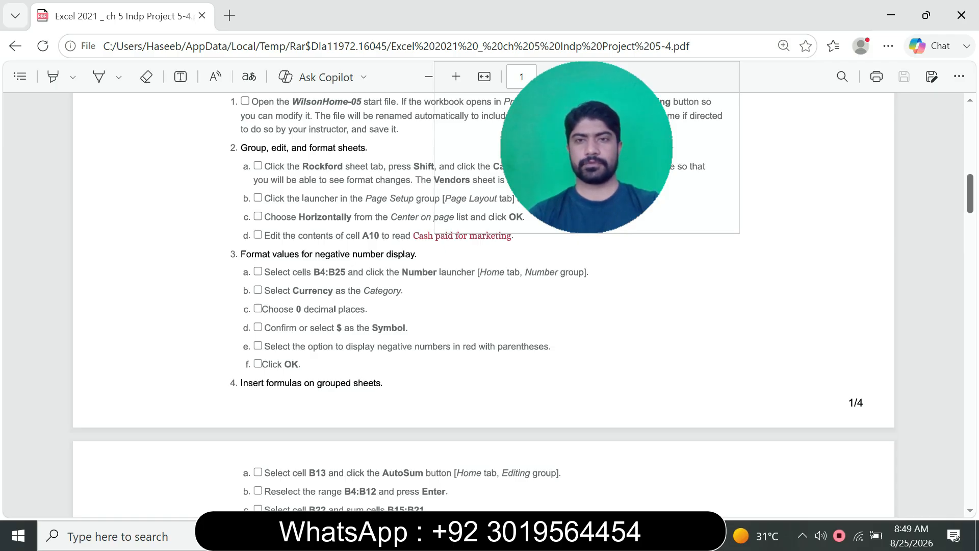
{"action": "scroll", "coordinate": [483, 306], "scroll_direction": "down", "scroll_amount": 4}
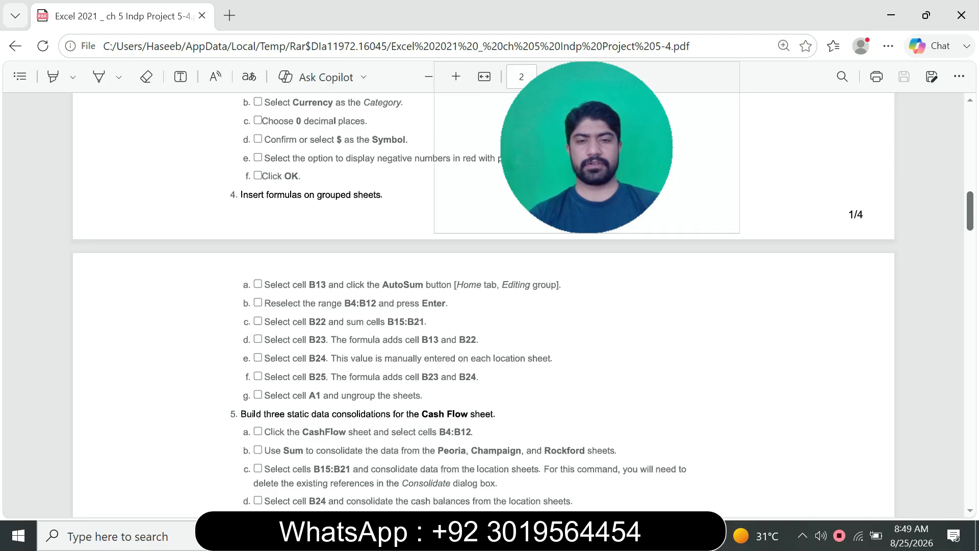
{"action": "scroll", "coordinate": [484, 303], "scroll_direction": "up", "scroll_amount": 7}
{"action": "scroll", "coordinate": [484, 303], "scroll_direction": "down", "scroll_amount": 3}
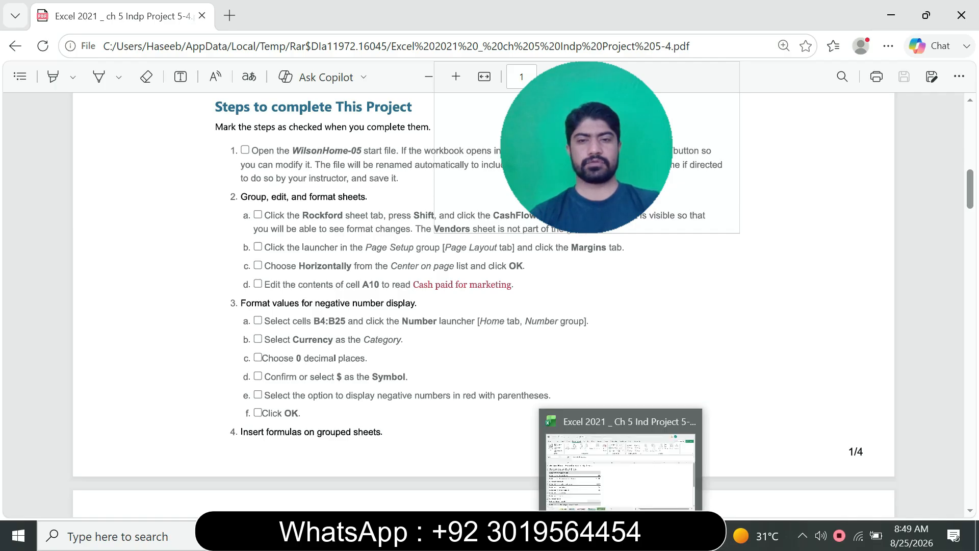
{"action": "left_click", "coordinate": [622, 536]}
{"action": "key", "text": "alt+F3"}
{"action": "type", "text": "B4:"}
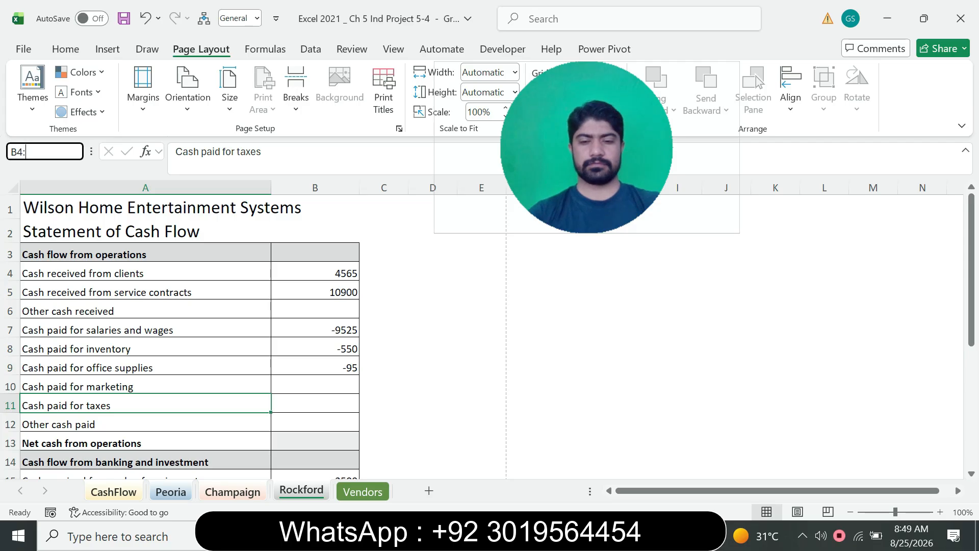
{"action": "type", "text": "B25"}
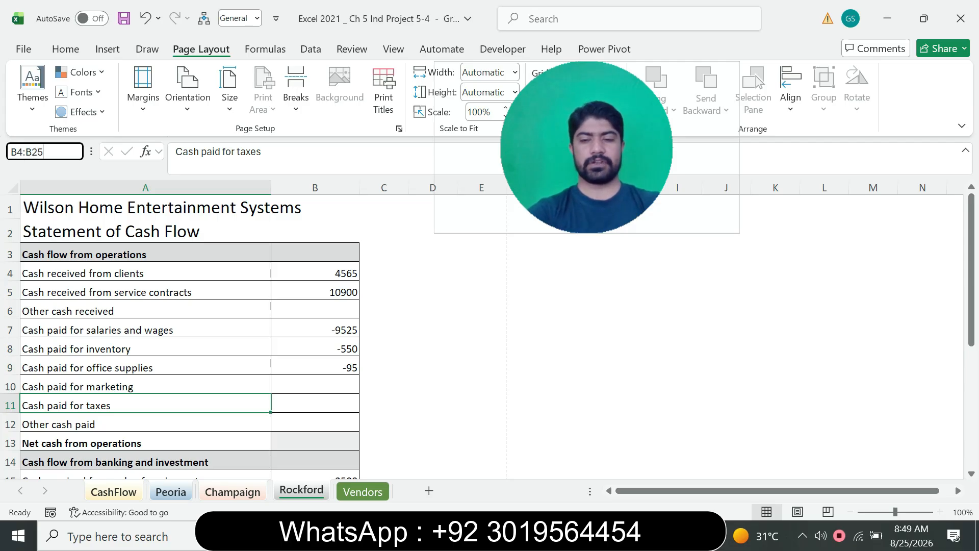
{"action": "key", "text": "Return"}
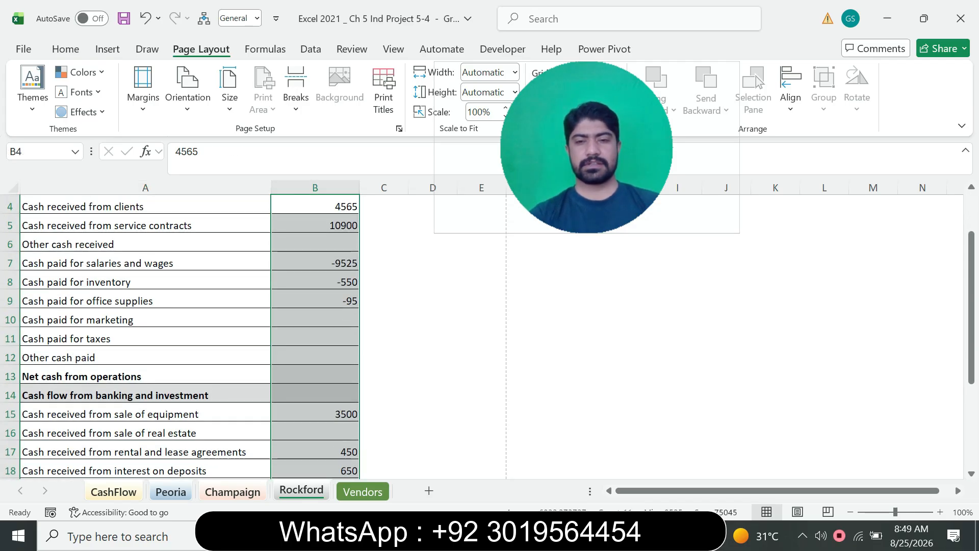
Recheck the number format instructions in the PDF and choose the Currency category for the selected Excel cells B4:B25
{"action": "key", "text": "alt+Tab"}
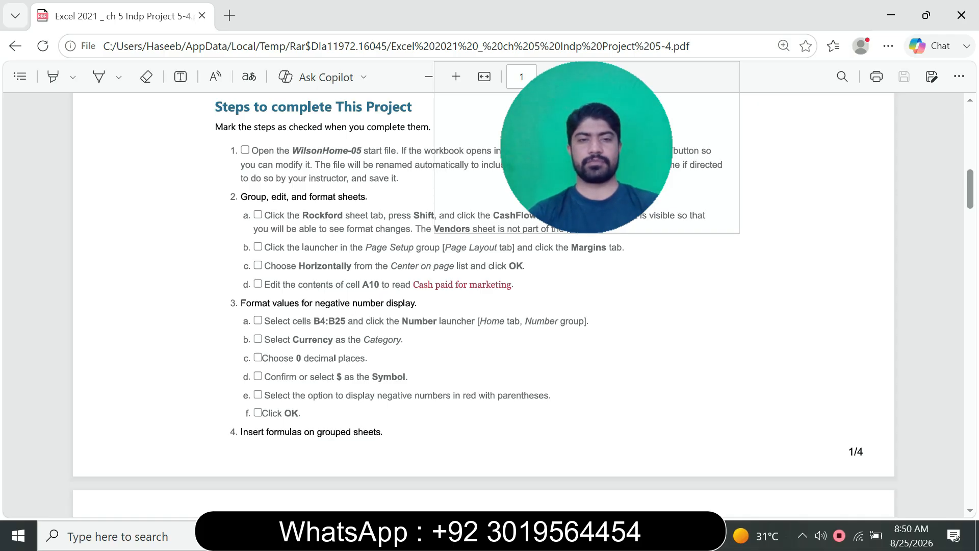
{"action": "key", "text": "alt+Tab"}
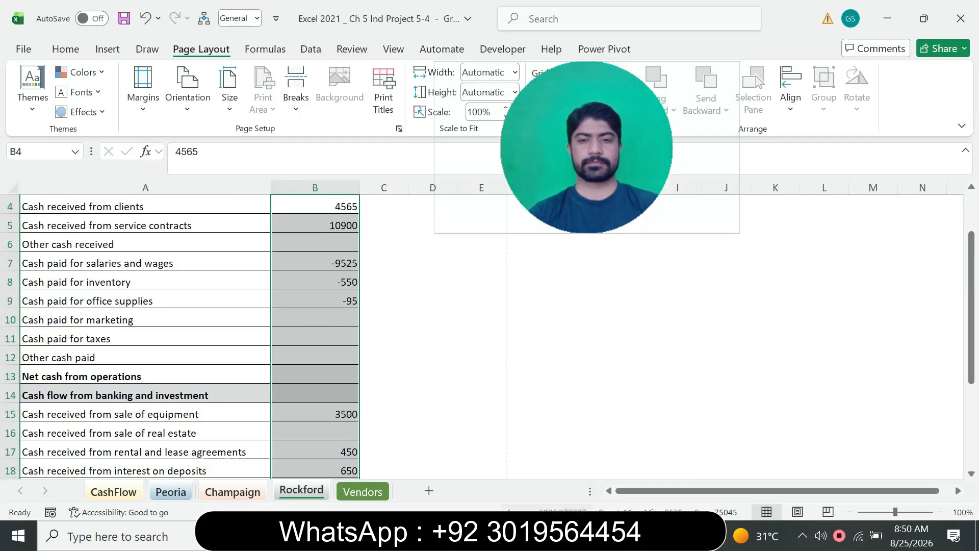
{"action": "key", "text": "alt+Tab"}
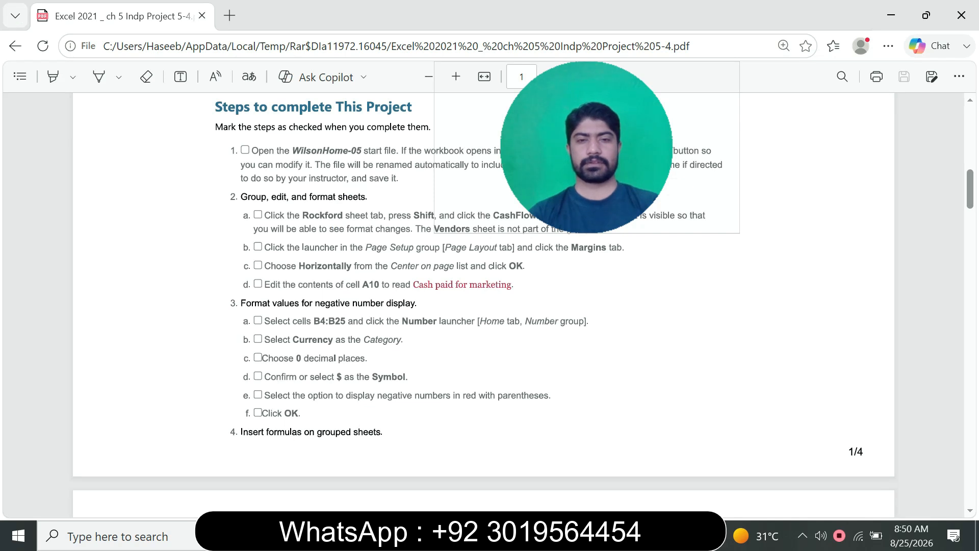
{"action": "key", "text": "alt+Tab"}
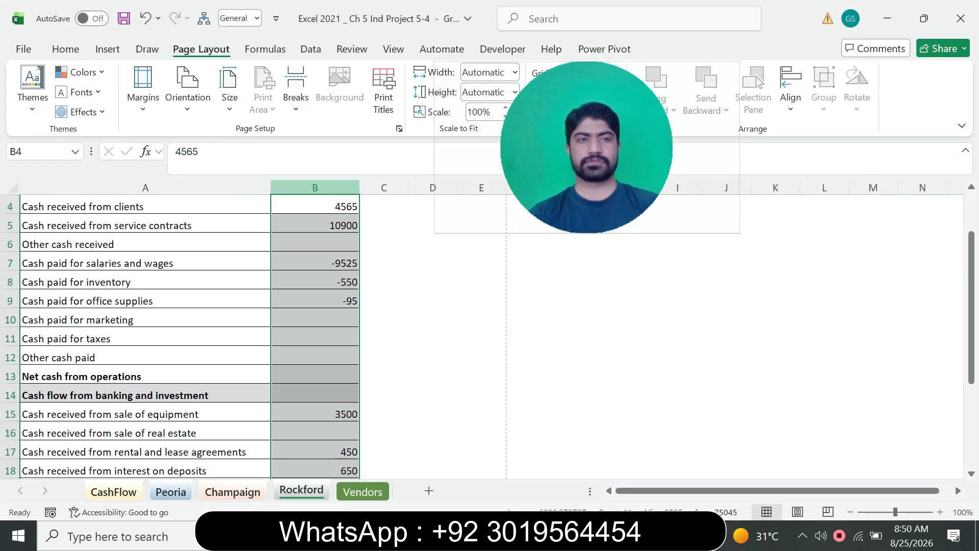
{"action": "left_click", "coordinate": [65, 49]}
{"action": "left_click_drag", "start_coordinate": [587, 153], "coordinate": [538, 144]}
{"action": "key", "text": "ctrl+1"}
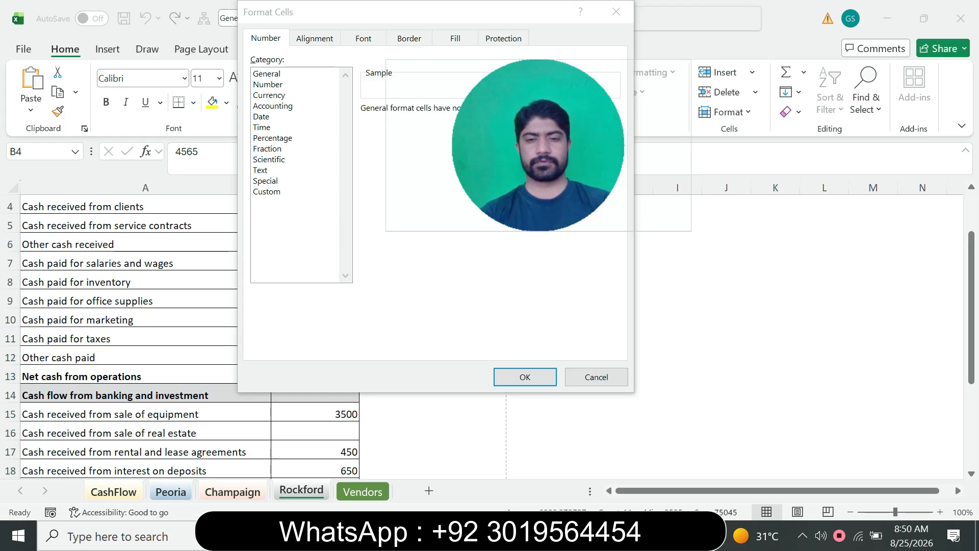
{"action": "key", "text": "alt+Tab"}
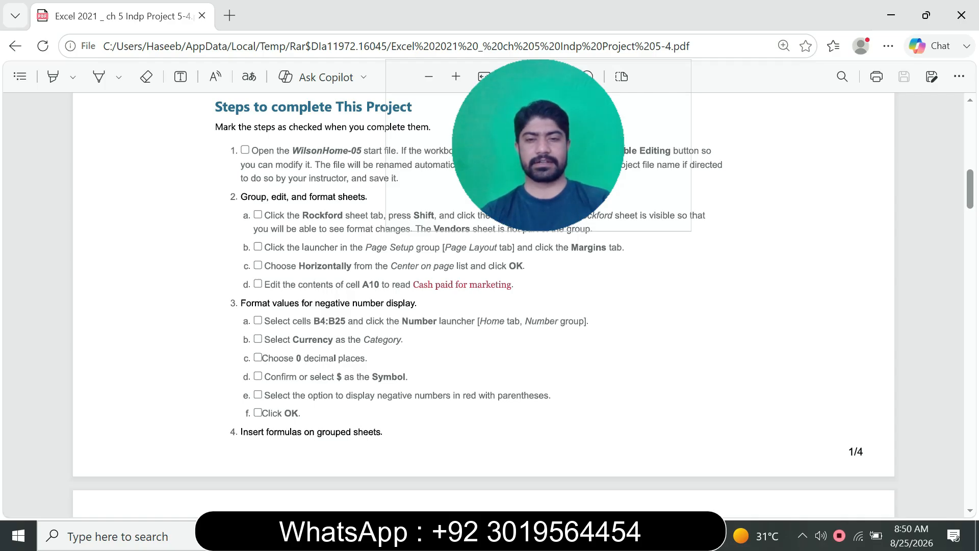
{"action": "key", "text": "alt+Tab"}
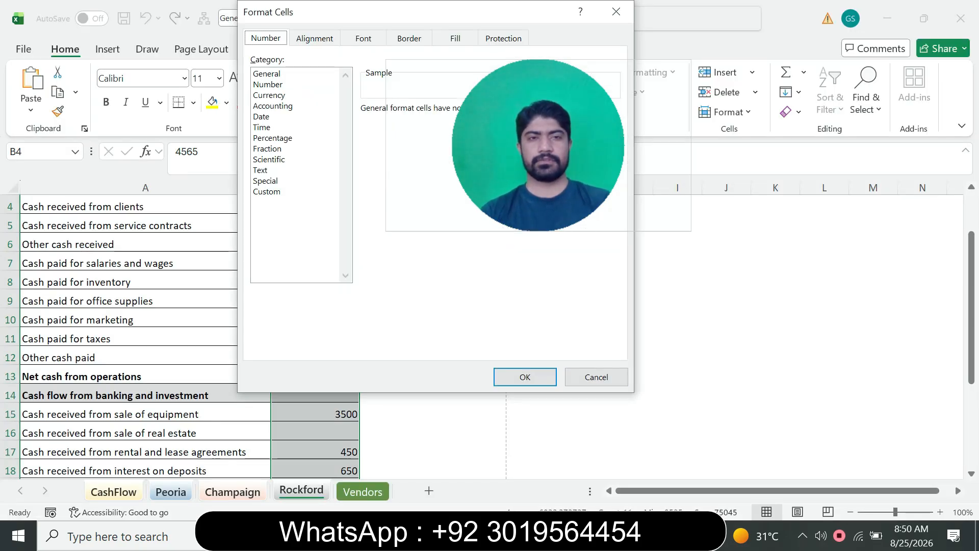
{"action": "left_click", "coordinate": [269, 96]}
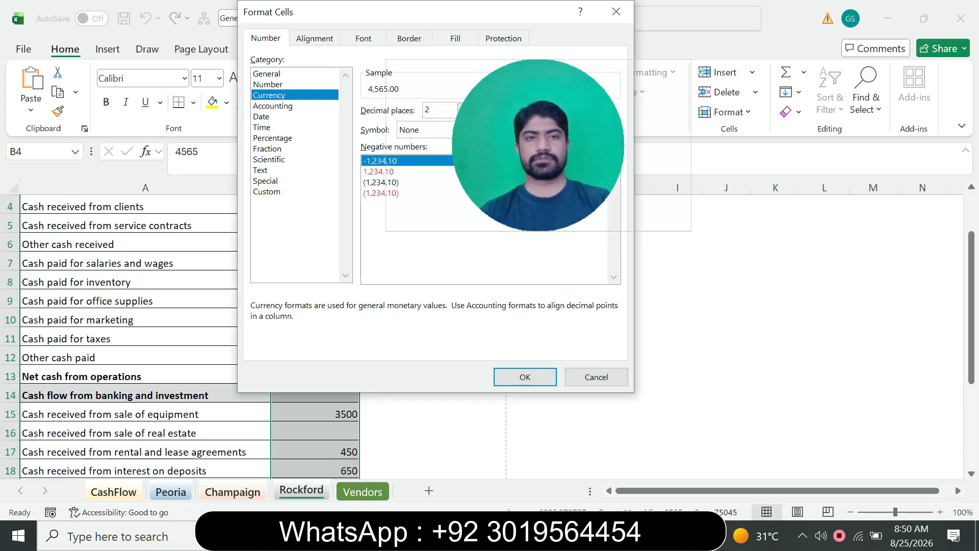
Following the PDF, set the currency format to 0 decimal places with $ as the symbol
{"action": "key", "text": "alt+Tab"}
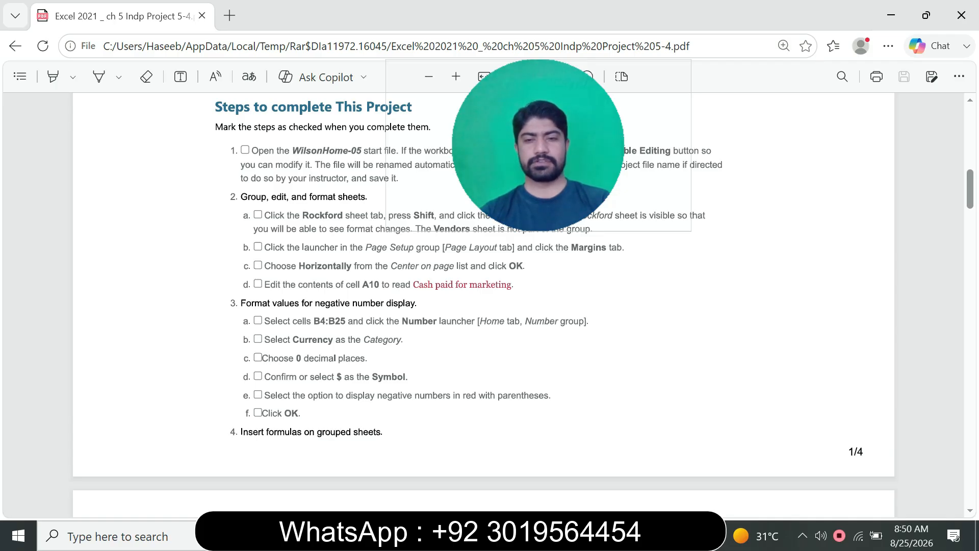
{"action": "key", "text": "alt+Tab"}
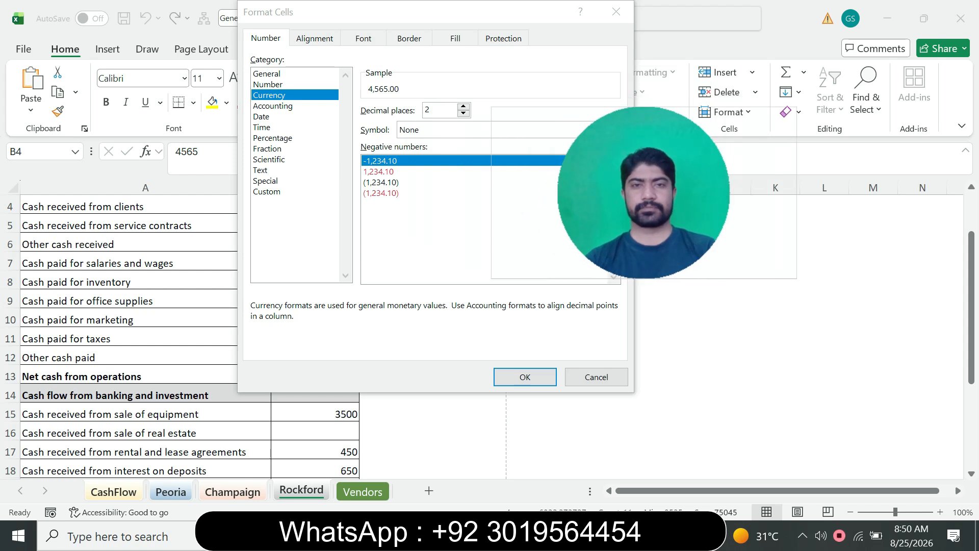
{"action": "double_click", "coordinate": [463, 114]}
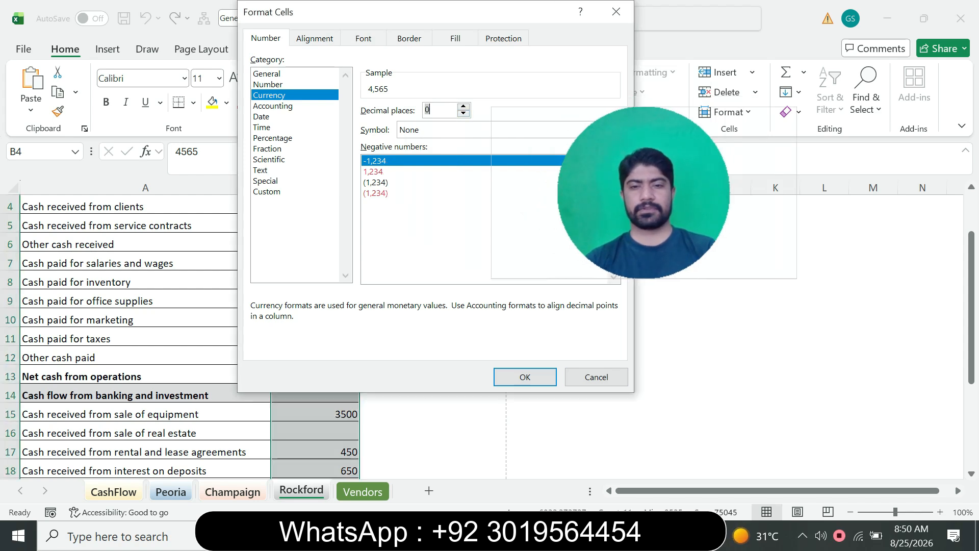
{"action": "key", "text": "alt+Tab"}
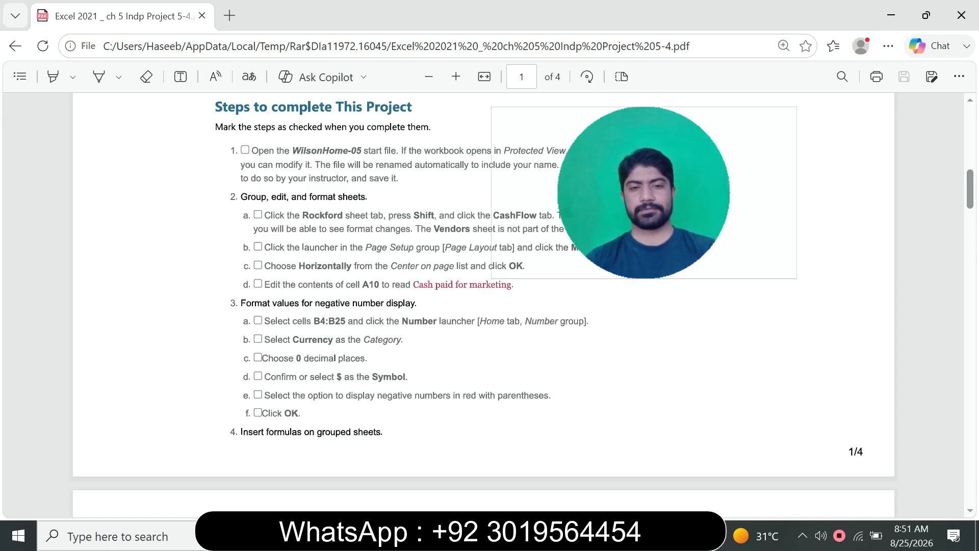
{"action": "key", "text": "alt+Tab"}
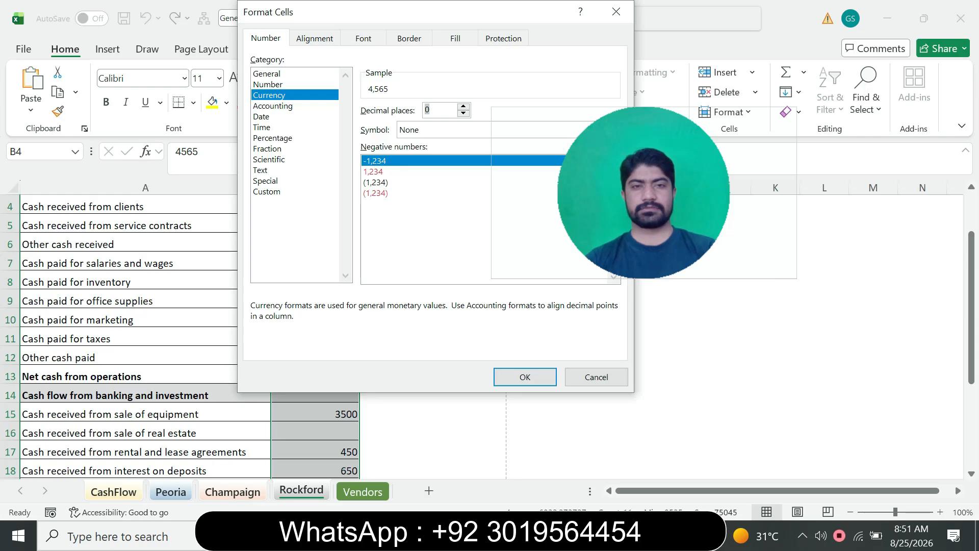
{"action": "left_click_drag", "start_coordinate": [643, 204], "coordinate": [778, 211]}
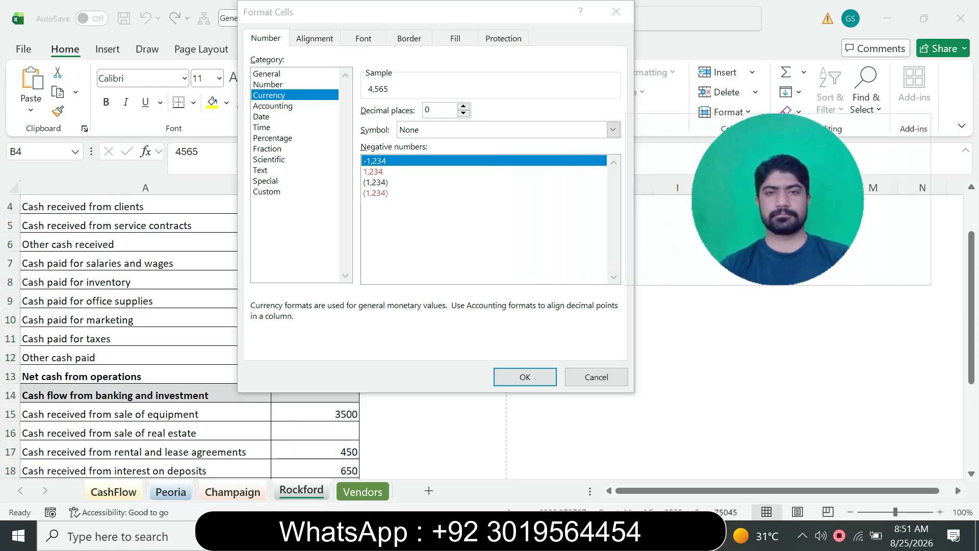
{"action": "left_click", "coordinate": [613, 129]}
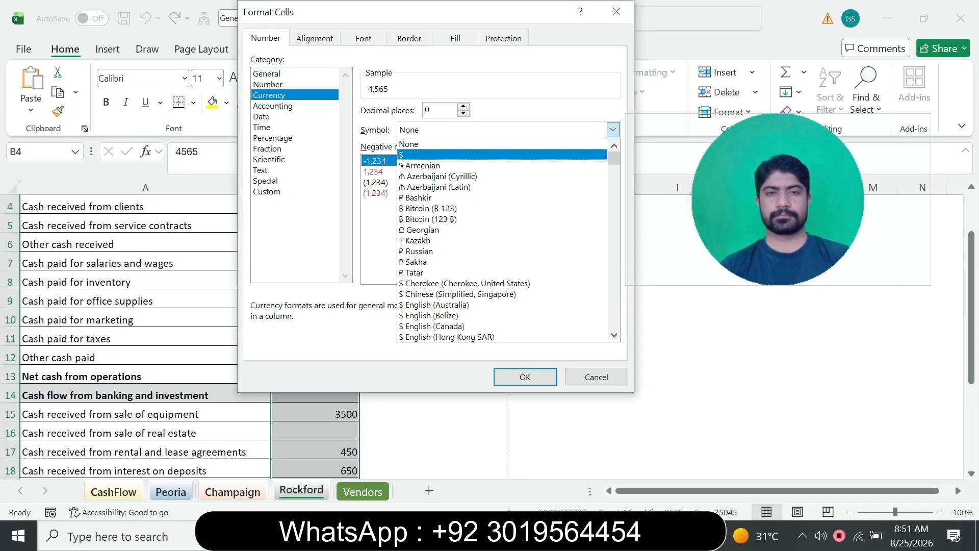
{"action": "left_click", "coordinate": [408, 154]}
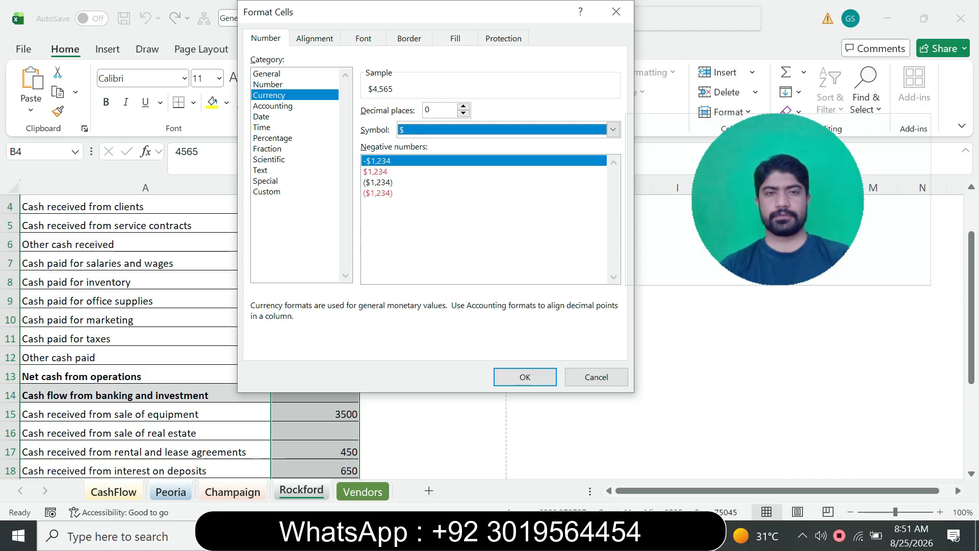
Check the PDF's negative number option, pick the red $1,234 style without parentheses, and apply the currency format to B4:B25
{"action": "key", "text": "alt+Tab"}
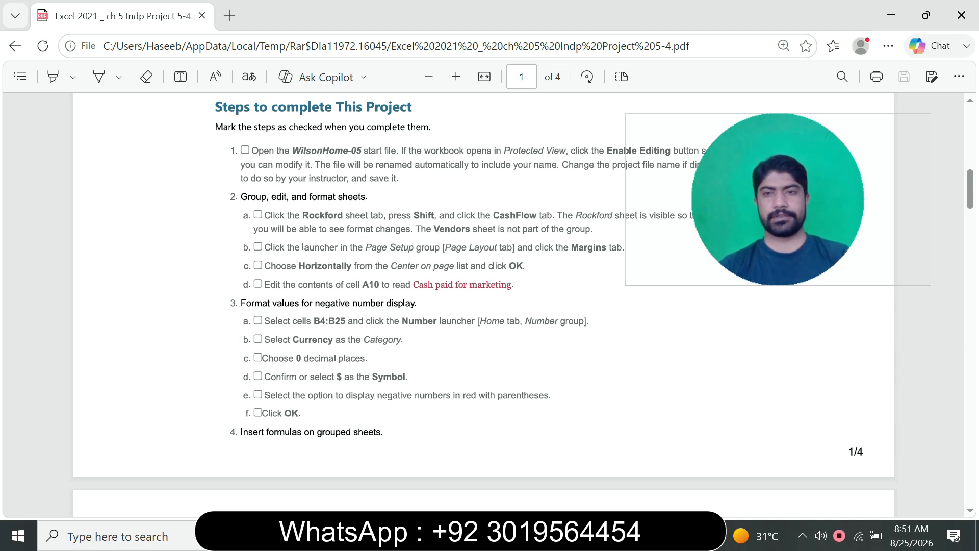
{"action": "key", "text": "alt+Tab"}
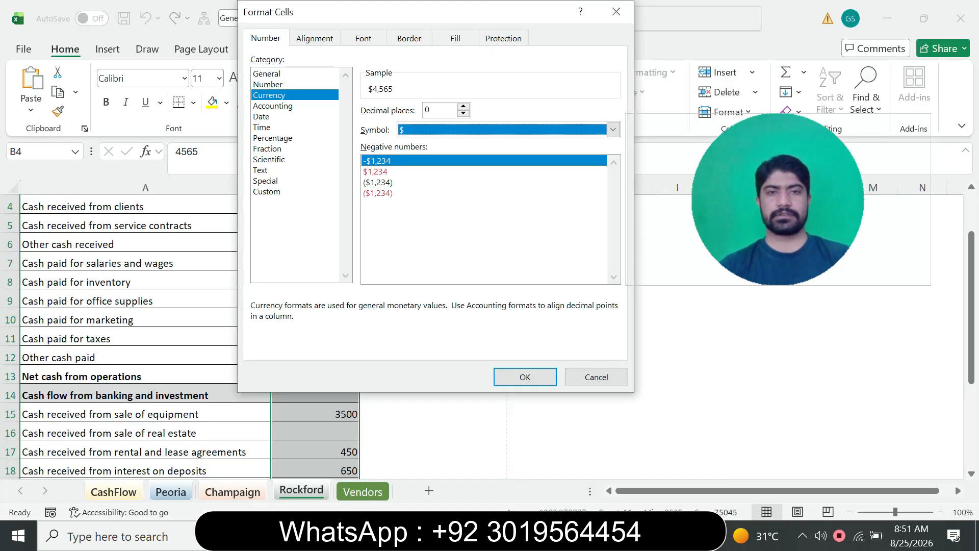
{"action": "left_click", "coordinate": [376, 172]}
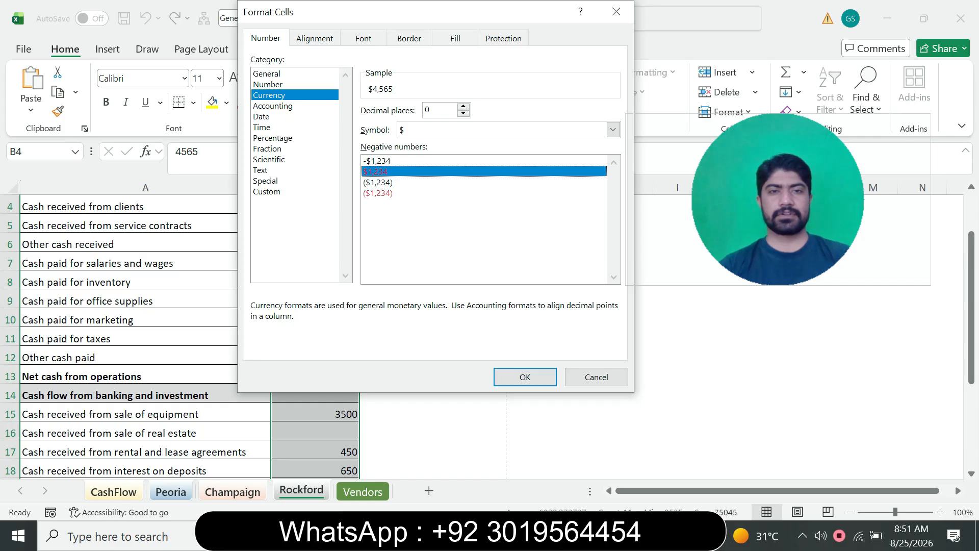
{"action": "left_click", "coordinate": [378, 182]}
{"action": "left_click", "coordinate": [378, 193]}
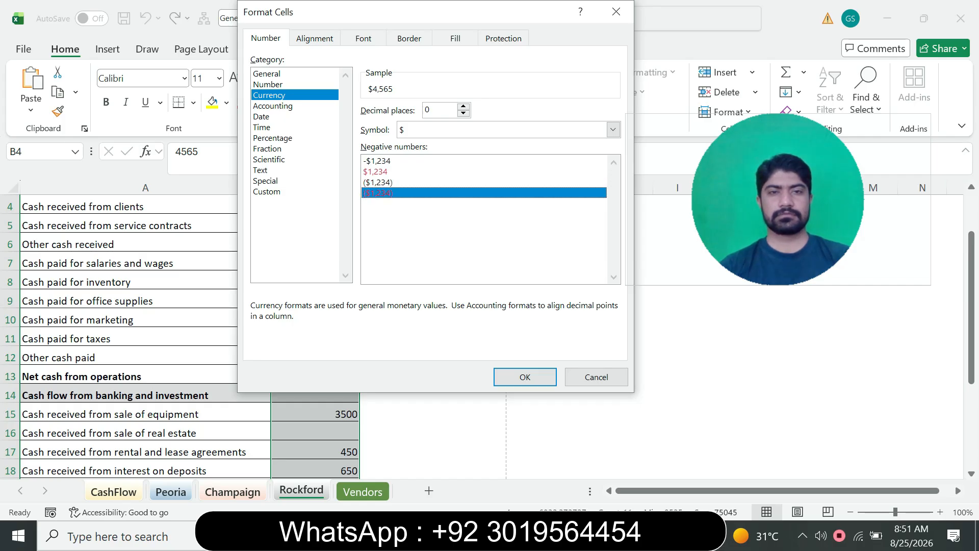
{"action": "left_click", "coordinate": [376, 172]}
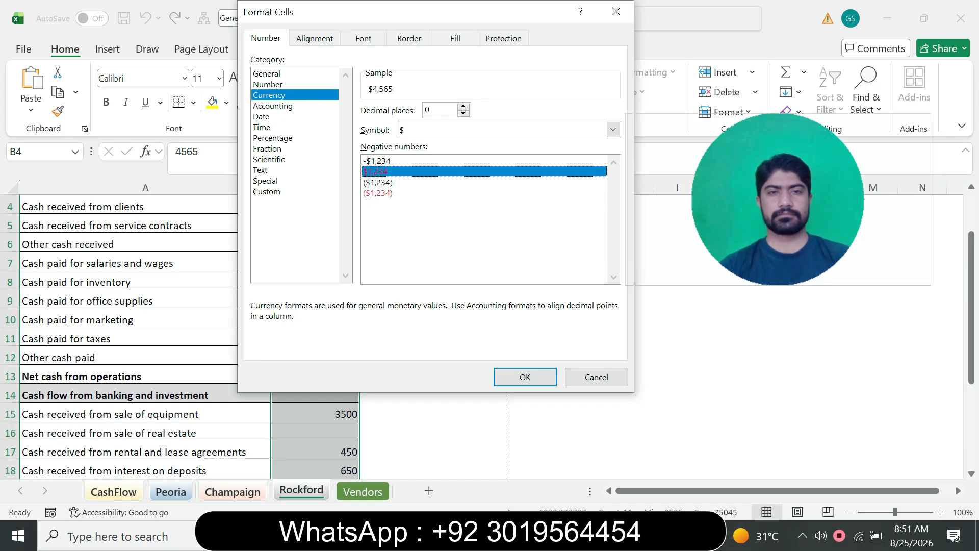
{"action": "left_click", "coordinate": [377, 161]}
{"action": "left_click", "coordinate": [376, 172]}
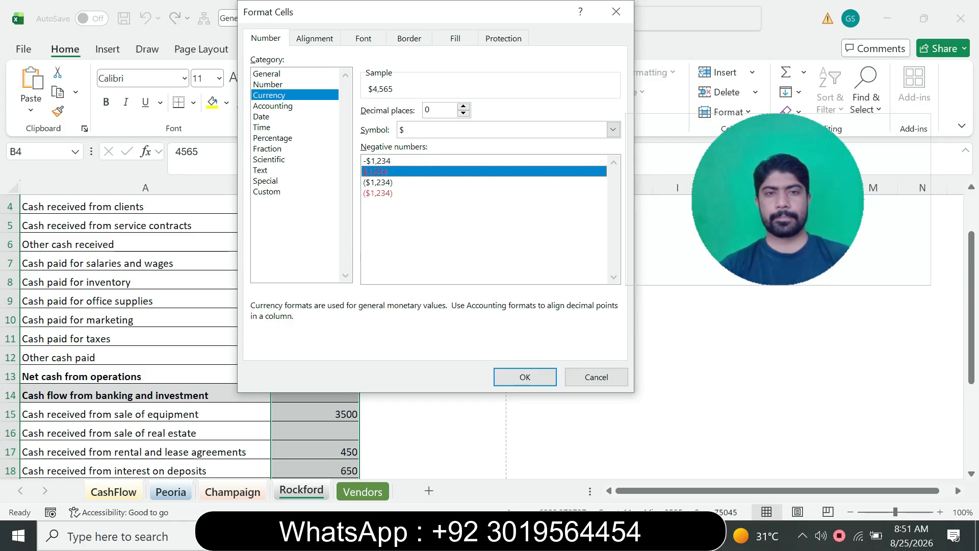
{"action": "key", "text": "alt+Tab"}
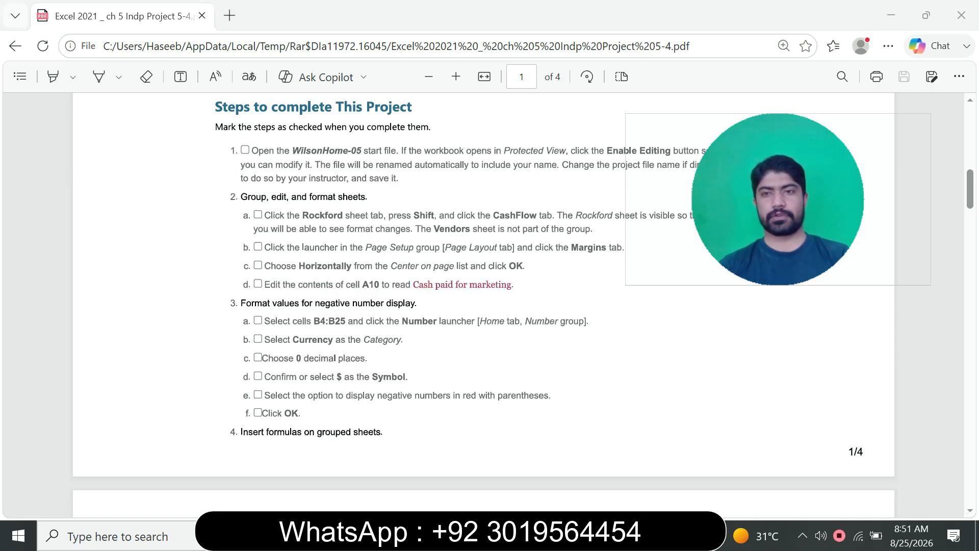
{"action": "key", "text": "alt+Tab"}
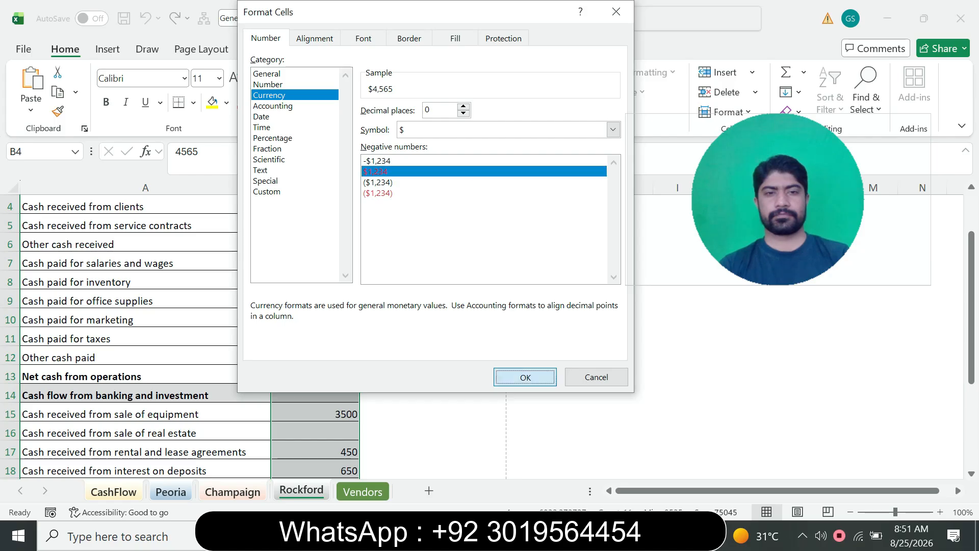
{"action": "left_click", "coordinate": [525, 377]}
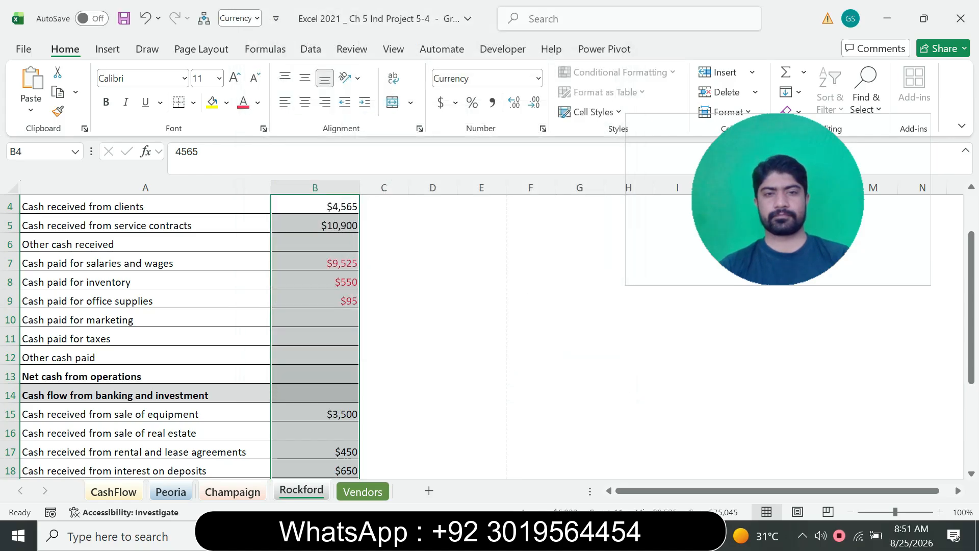
Read the PDF's step 4 instructions on inserting formulas in B13, B22, B23, B24 and B25 of the grouped sheets
{"action": "key", "text": "alt+Tab"}
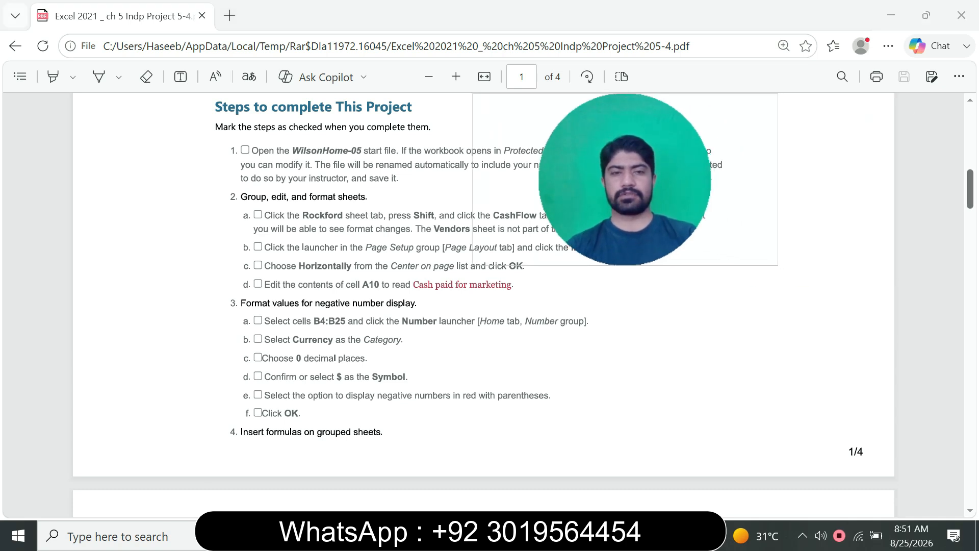
{"action": "scroll", "coordinate": [484, 306], "scroll_direction": "down", "scroll_amount": 10}
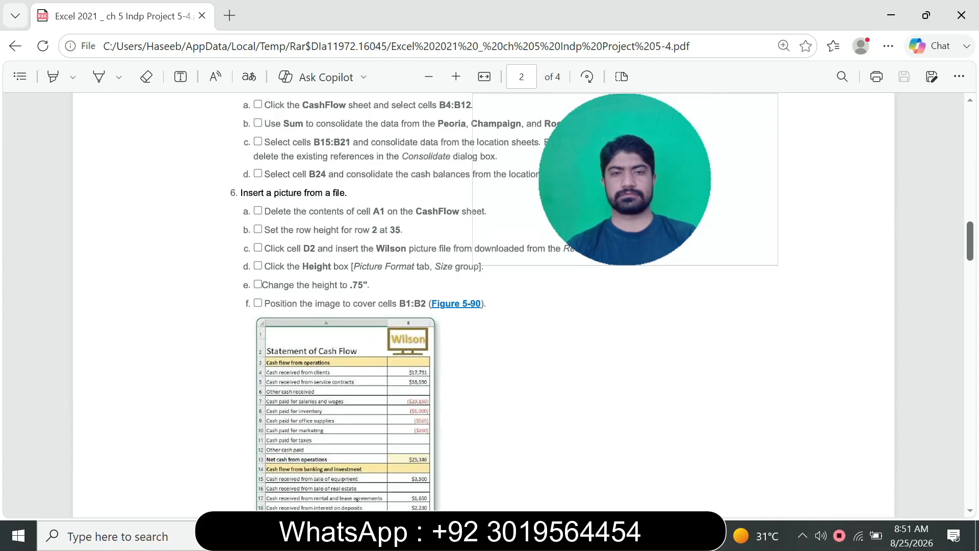
{"action": "scroll", "coordinate": [484, 306], "scroll_direction": "up", "scroll_amount": 2}
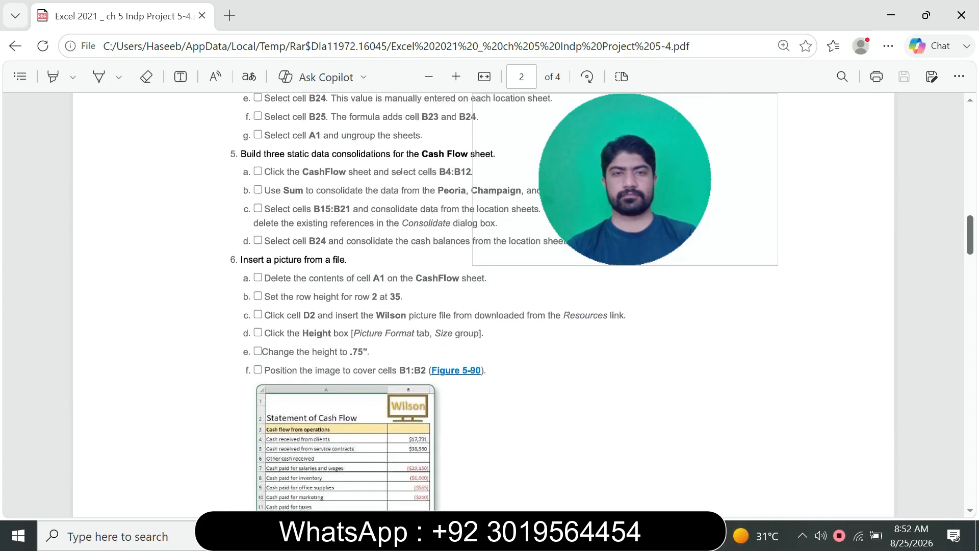
{"action": "scroll", "coordinate": [484, 306], "scroll_direction": "up", "scroll_amount": 2}
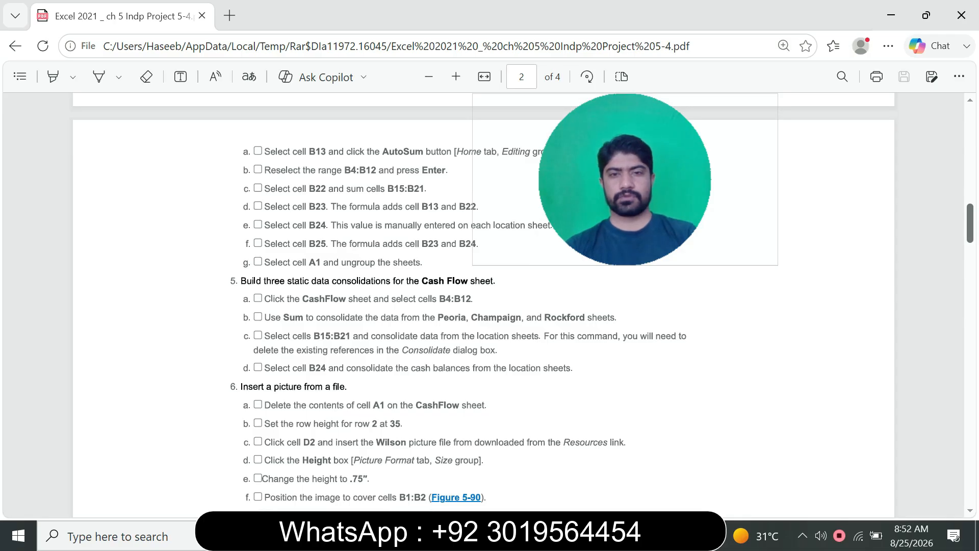
{"action": "scroll", "coordinate": [483, 306], "scroll_direction": "up", "scroll_amount": 3}
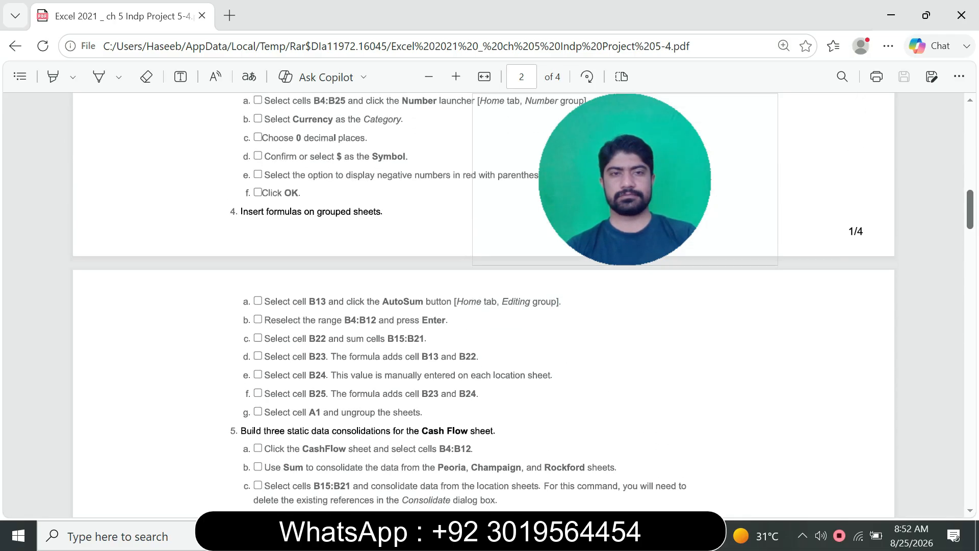
{"action": "scroll", "coordinate": [484, 306], "scroll_direction": "down", "scroll_amount": 1}
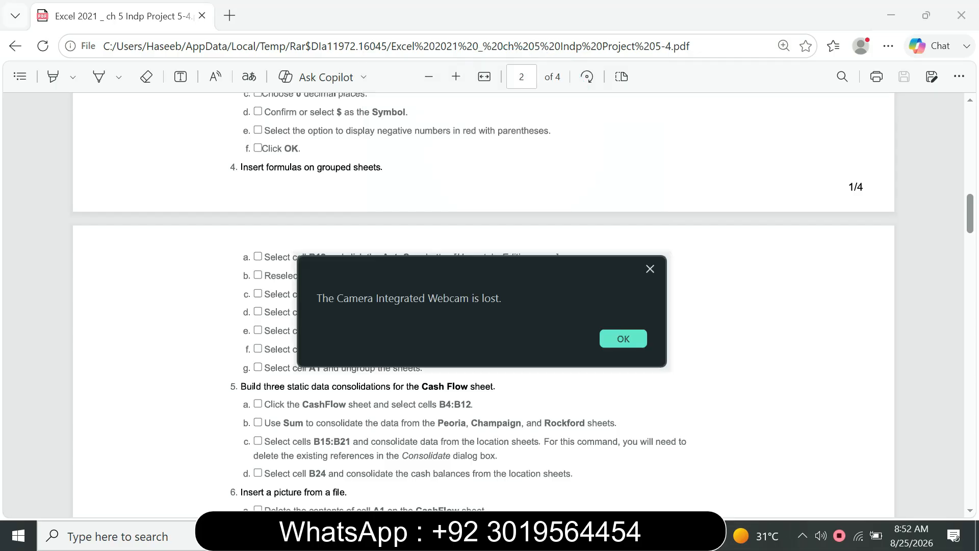
{"action": "left_click", "coordinate": [623, 338]}
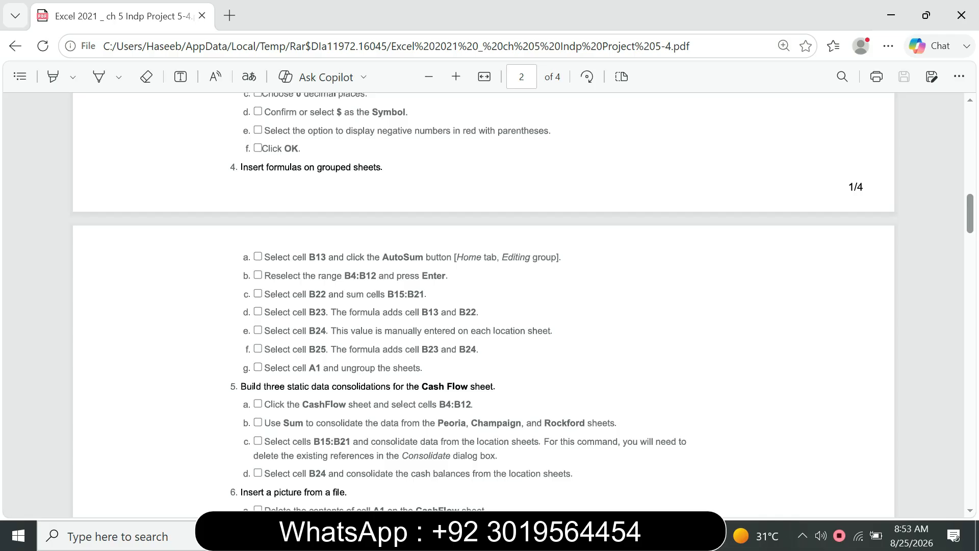
{"action": "mouse_move", "coordinate": [640, 535]}
{"action": "left_click", "coordinate": [637, 439]}
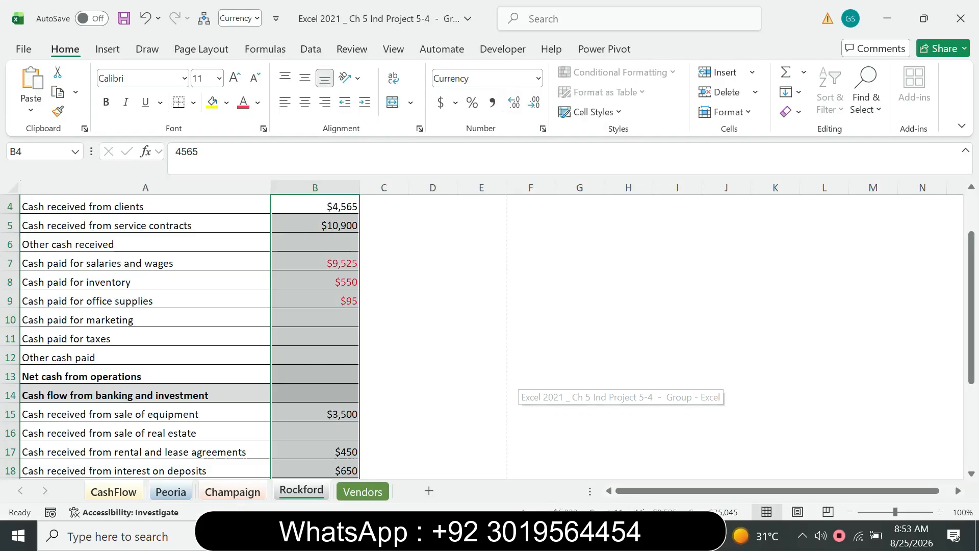
Following the PDF, insert an AutoSum formula for B7:B12 in cell B13 of the grouped Excel sheets
{"action": "key", "text": "alt+Tab"}
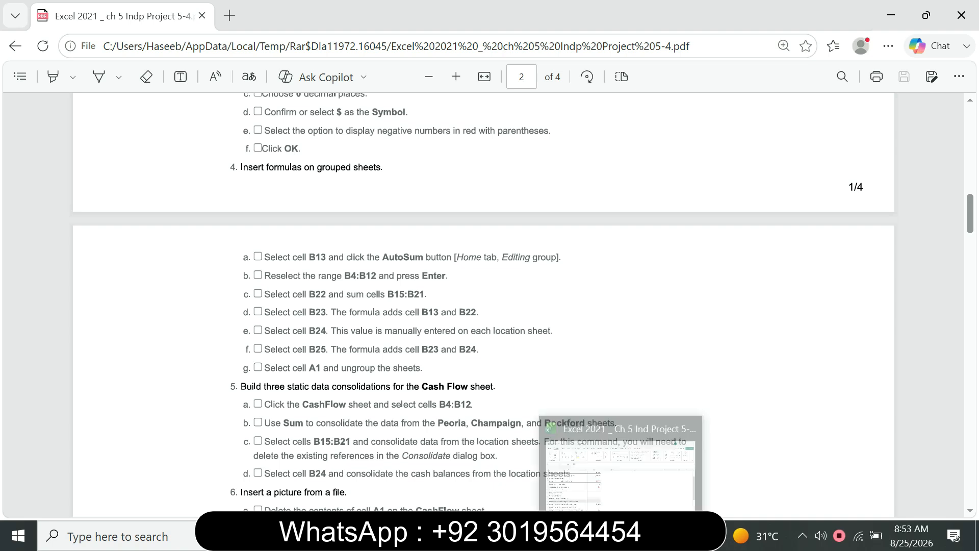
{"action": "left_click", "coordinate": [653, 454]}
{"action": "left_click", "coordinate": [40, 152]}
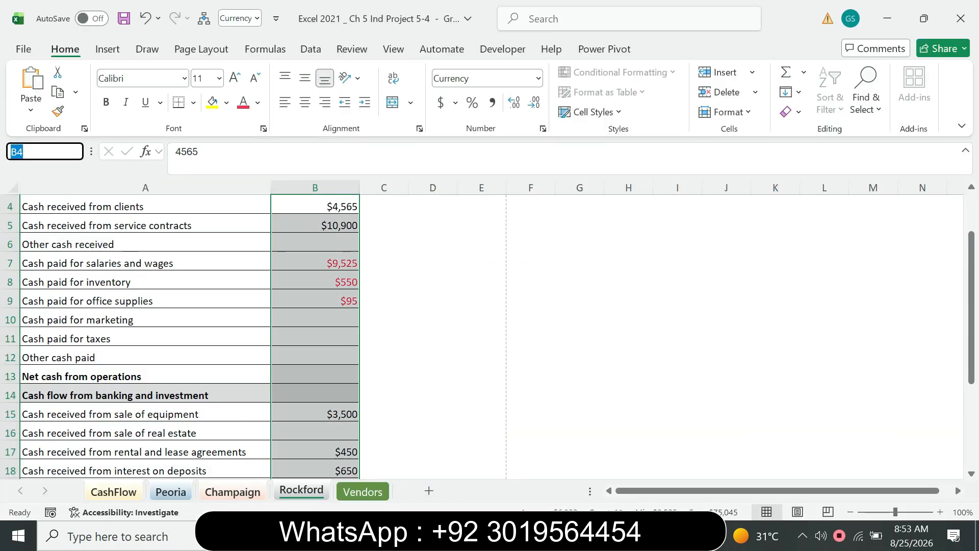
{"action": "type", "text": "B13"}
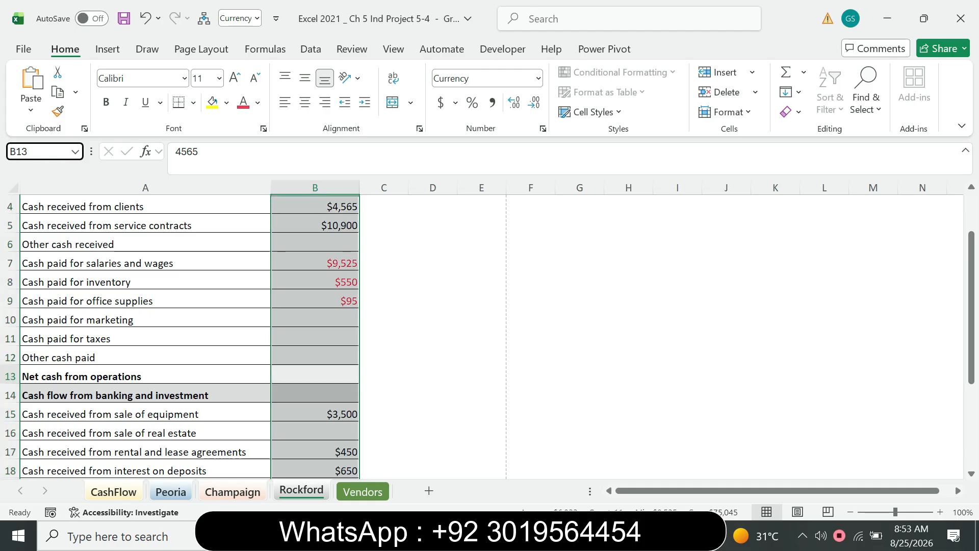
{"action": "key", "text": "Return"}
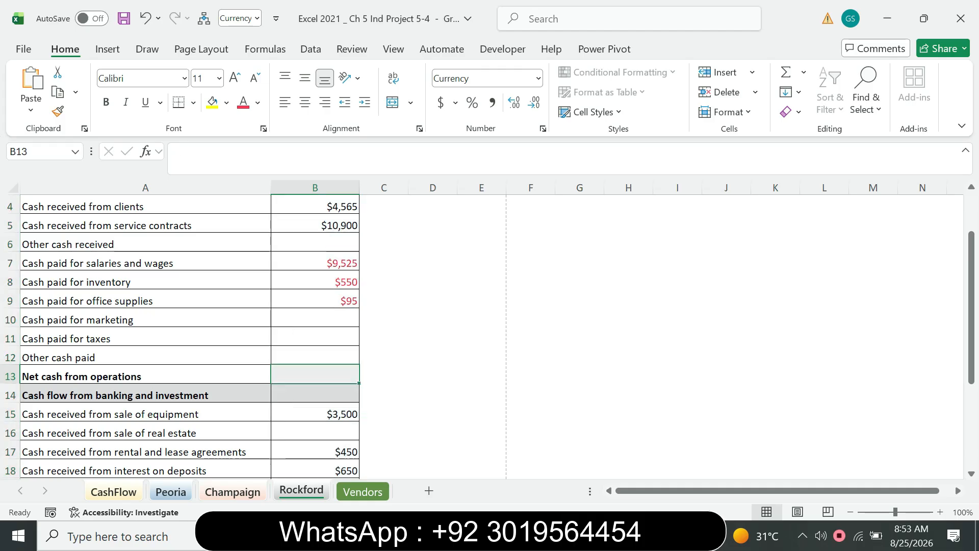
{"action": "key", "text": "alt+Tab"}
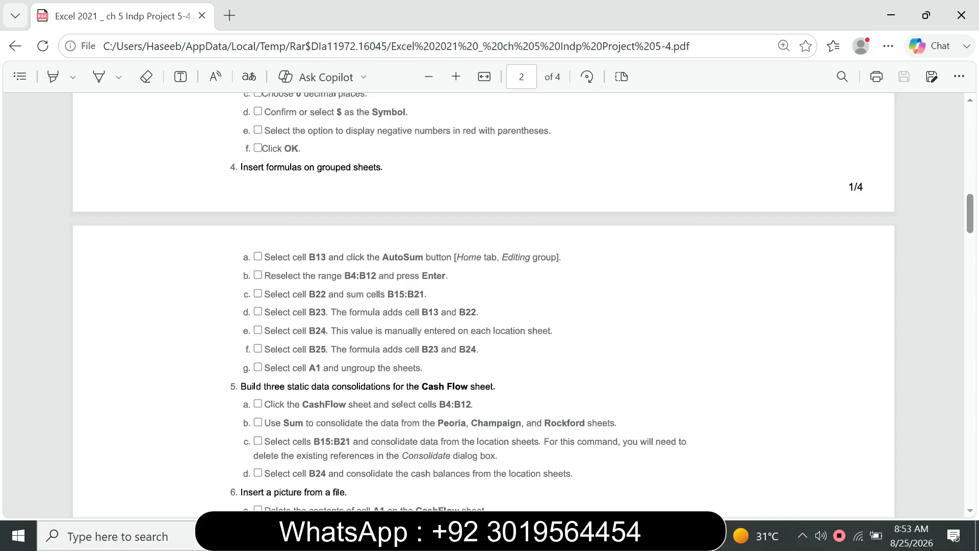
{"action": "key", "text": "alt+Tab"}
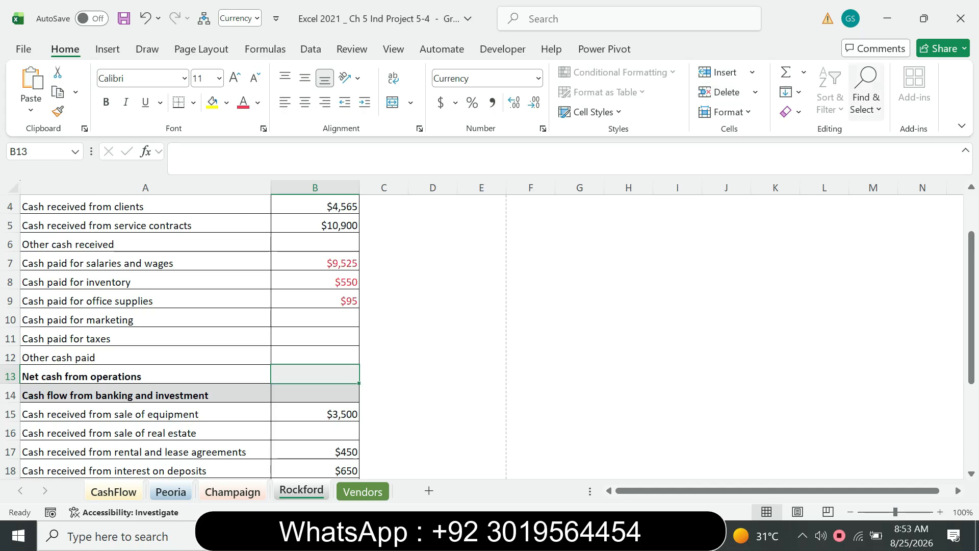
{"action": "left_click", "coordinate": [804, 72]}
{"action": "left_click", "coordinate": [816, 92]}
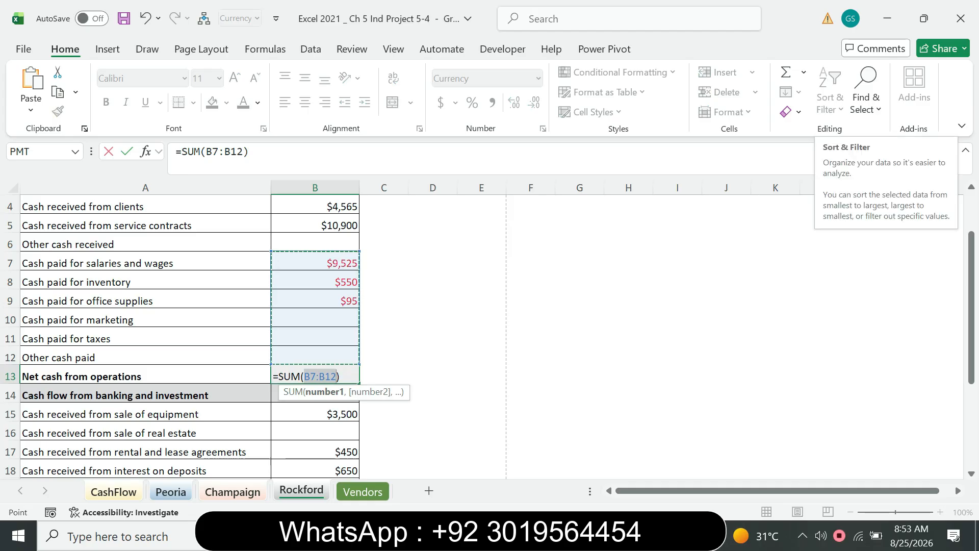
{"action": "key", "text": "Return"}
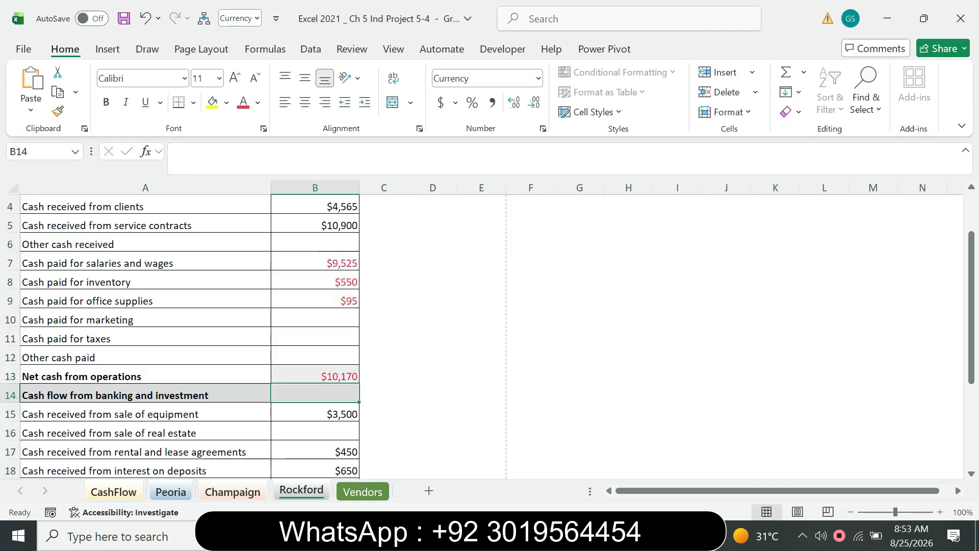
Check the PDF's range instruction for the B13 formula and select cells B4:B12 in the Excel workbook
{"action": "key", "text": "alt+Tab"}
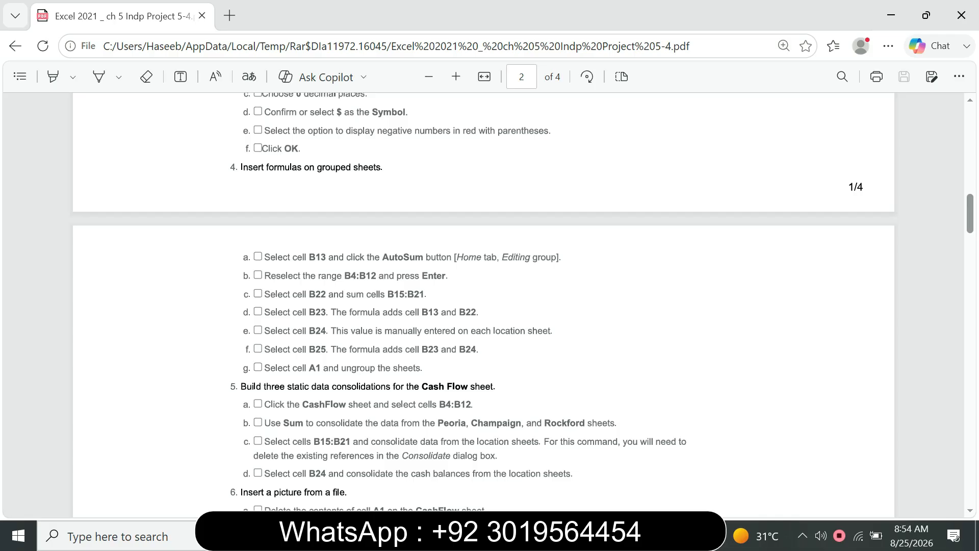
{"action": "left_click", "coordinate": [622, 536]}
{"action": "left_click", "coordinate": [45, 152]}
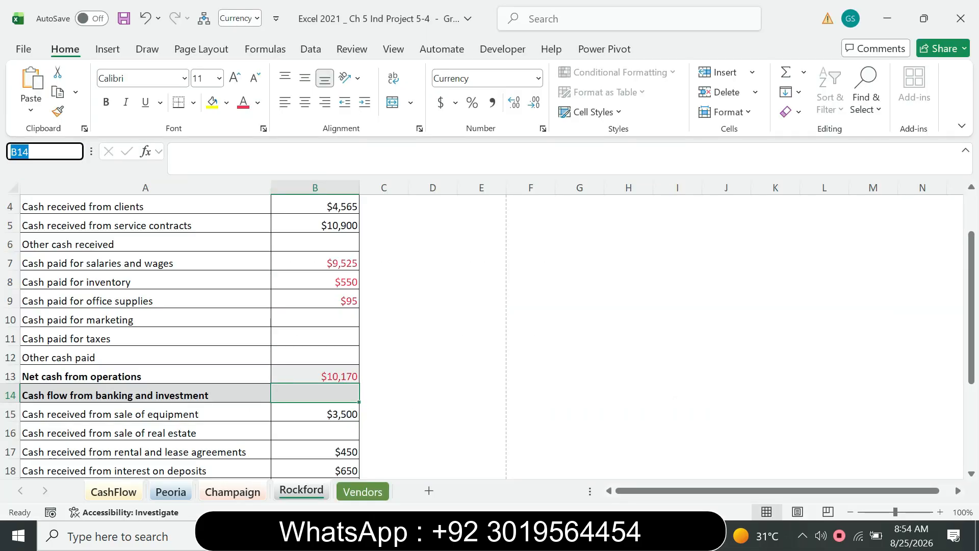
{"action": "type", "text": "B4"}
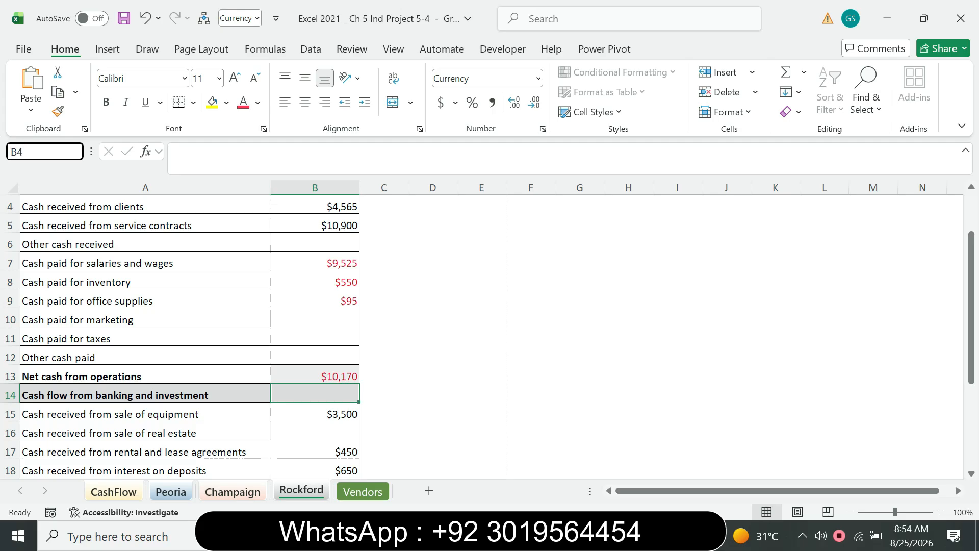
{"action": "type", "text": ":B12"}
{"action": "key", "text": "Return"}
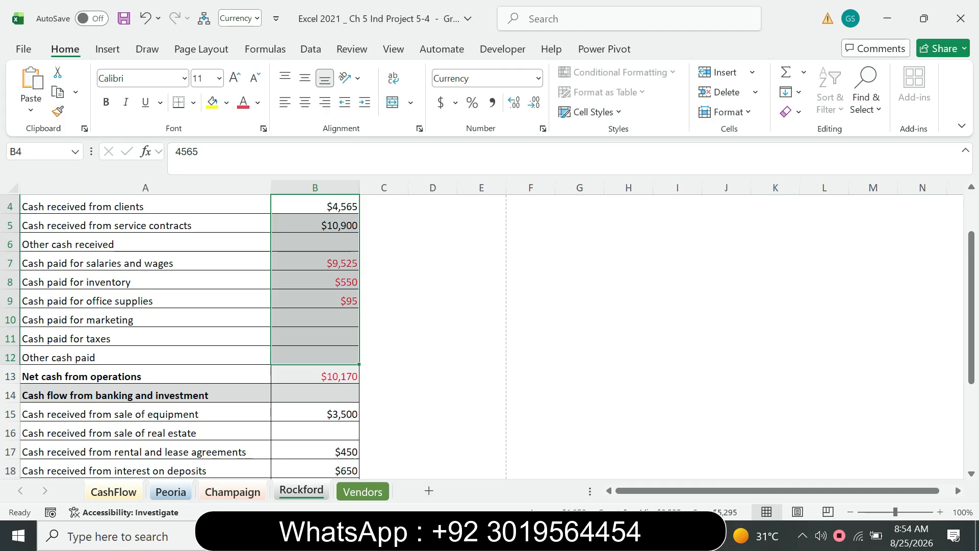
{"action": "key", "text": "alt+Tab"}
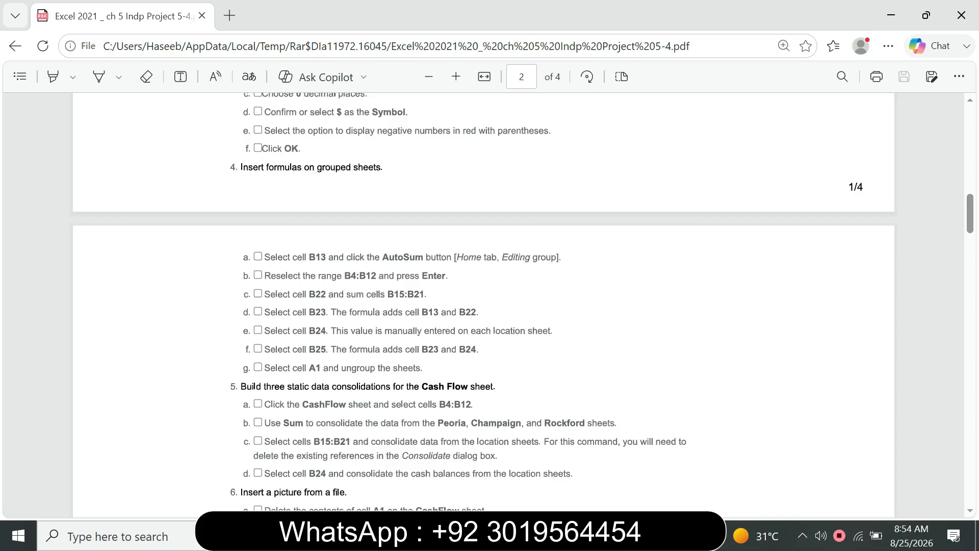
{"action": "key", "text": "alt+Tab"}
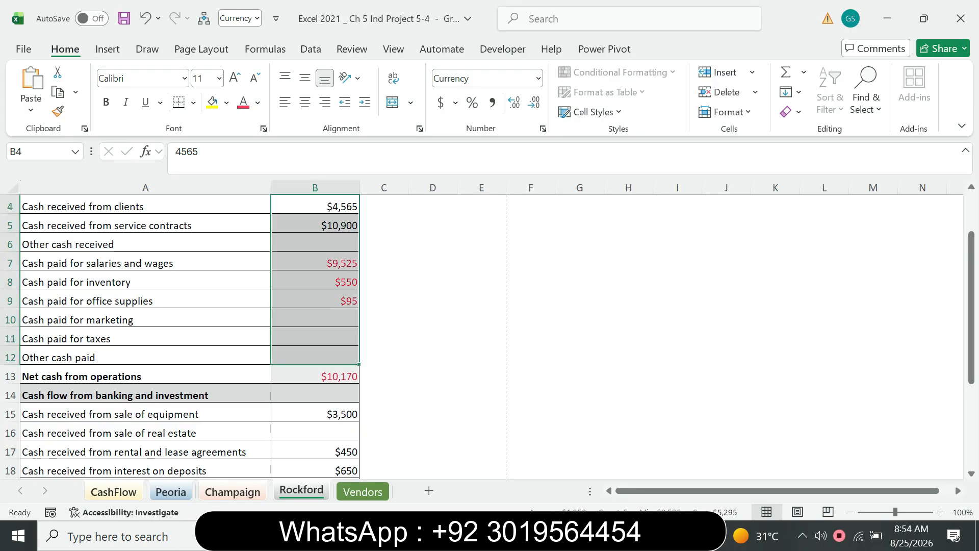
Consult the PDF for the next formula location and select cell B22 in the Excel workbook
{"action": "key", "text": "alt+Tab"}
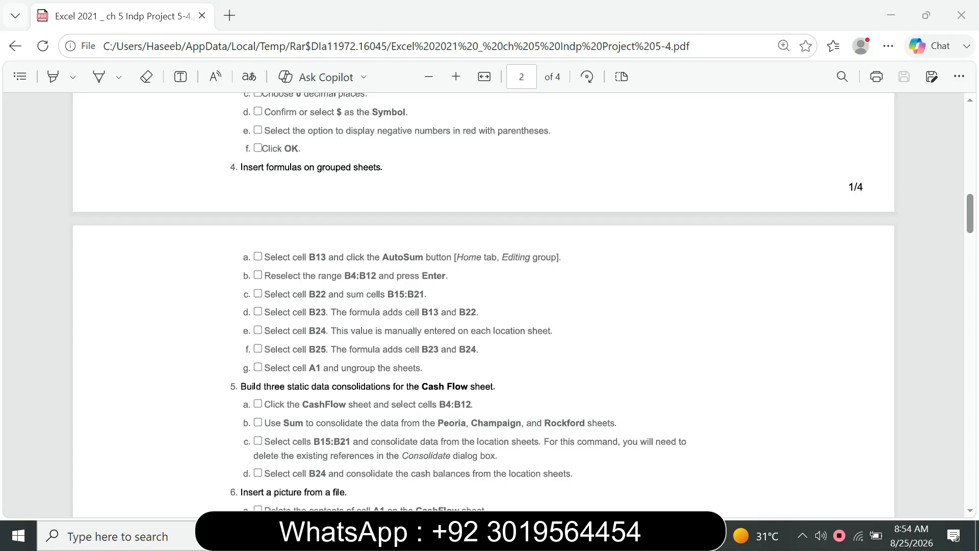
{"action": "key", "text": "alt+Tab"}
{"action": "left_click", "coordinate": [40, 151]}
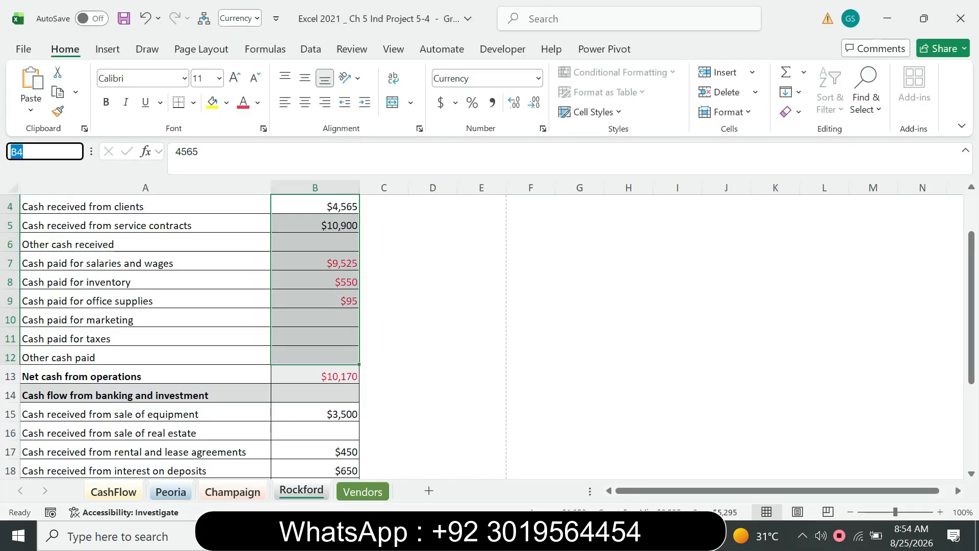
{"action": "type", "text": "B22"}
{"action": "key", "text": "Return"}
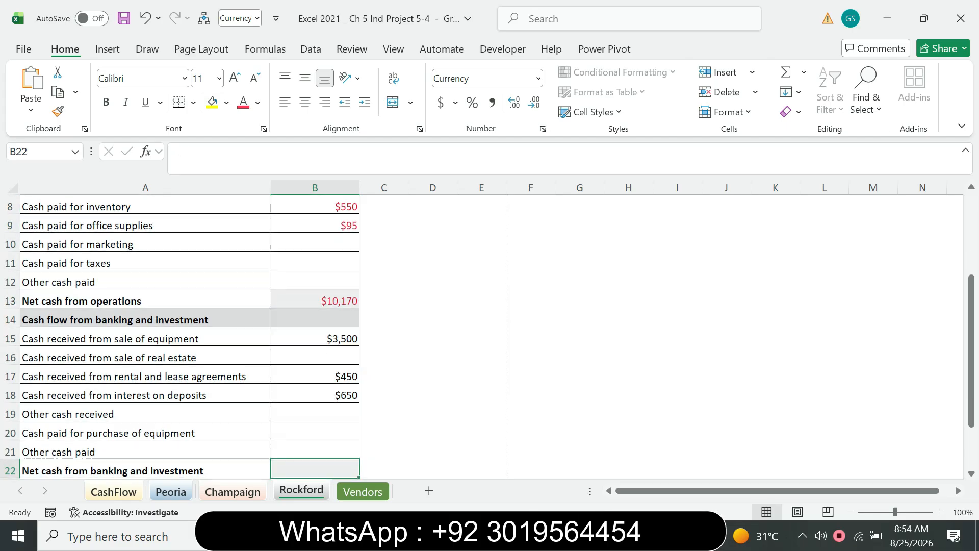
Following the PDF, enter =SUM(B15:B21) in cell B22 of the grouped Excel sheets, and return to the PDF instructions
{"action": "key", "text": "alt+Tab"}
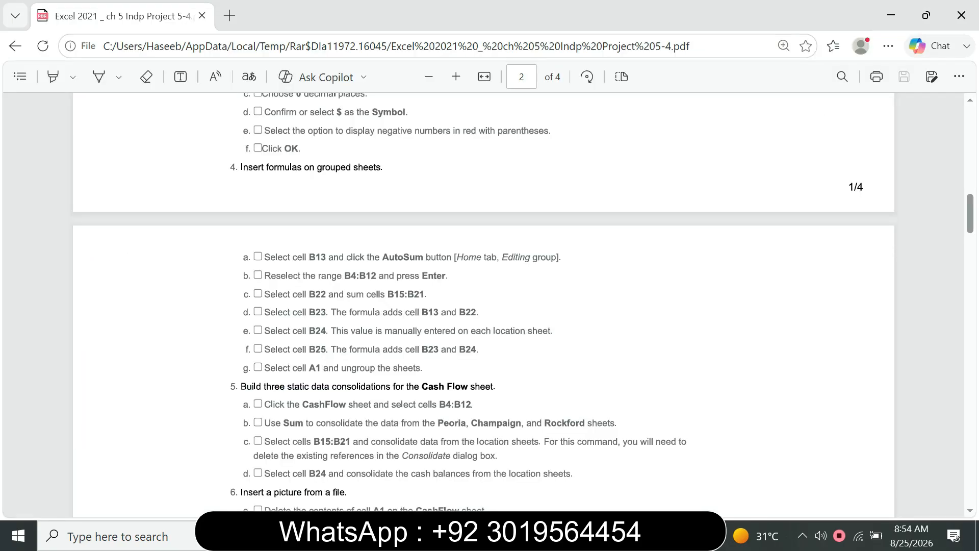
{"action": "key", "text": "alt+Tab"}
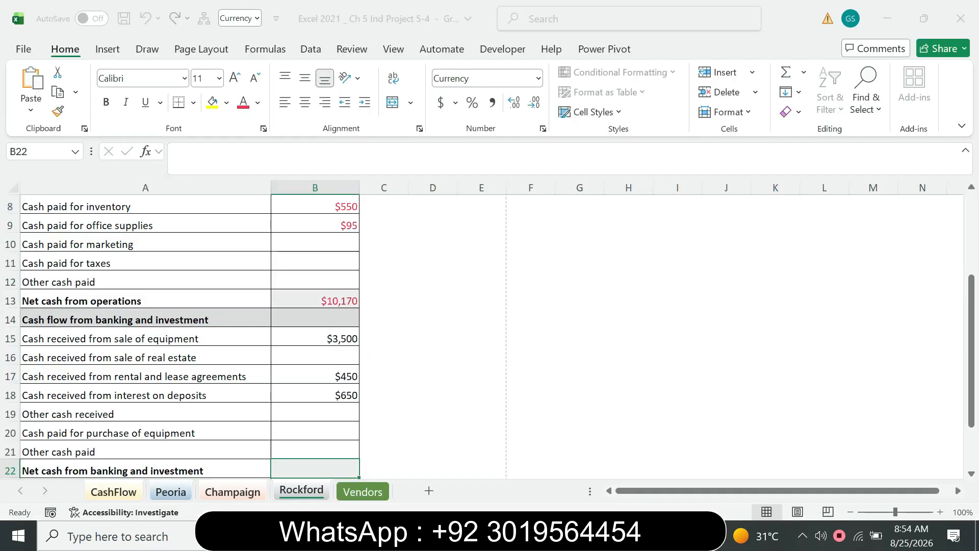
{"action": "type", "text": "="}
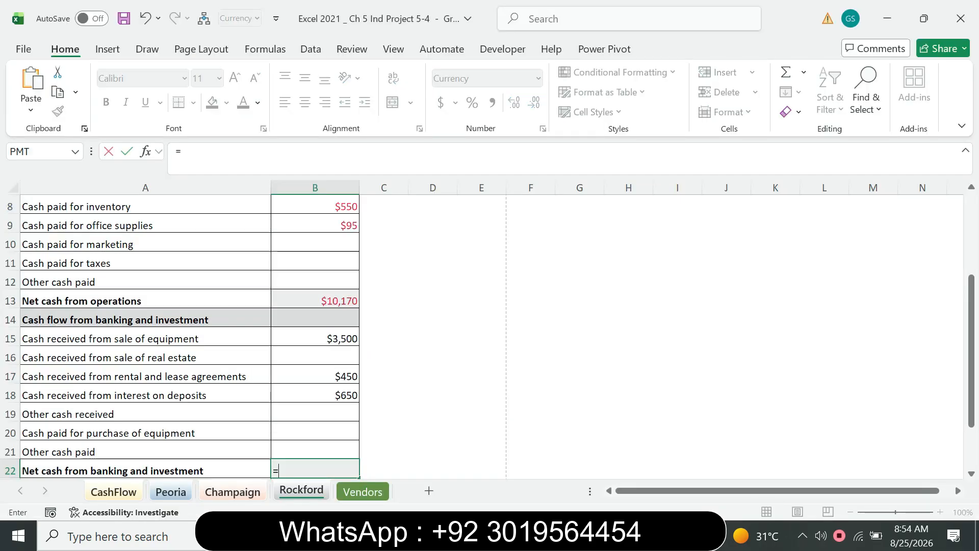
{"action": "type", "text": "sum"}
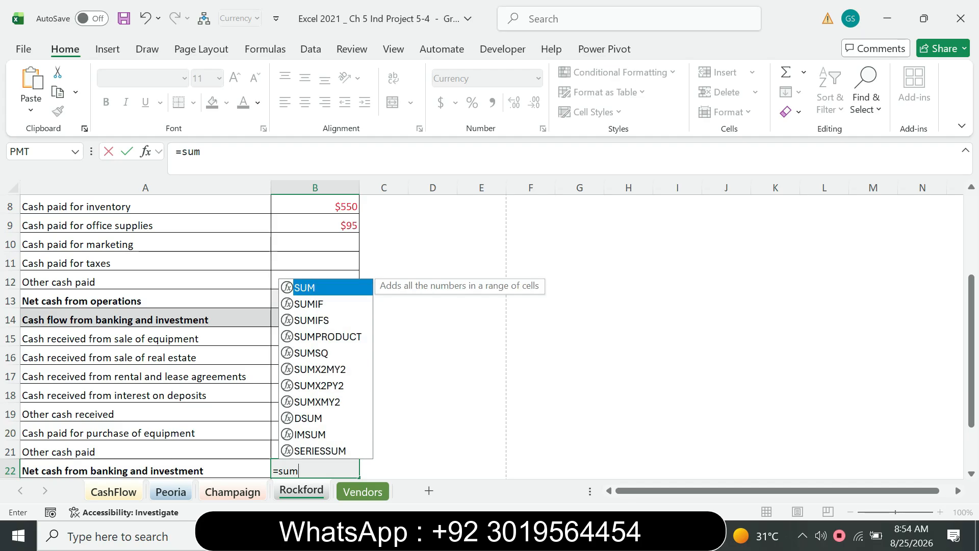
{"action": "key", "text": "Tab"}
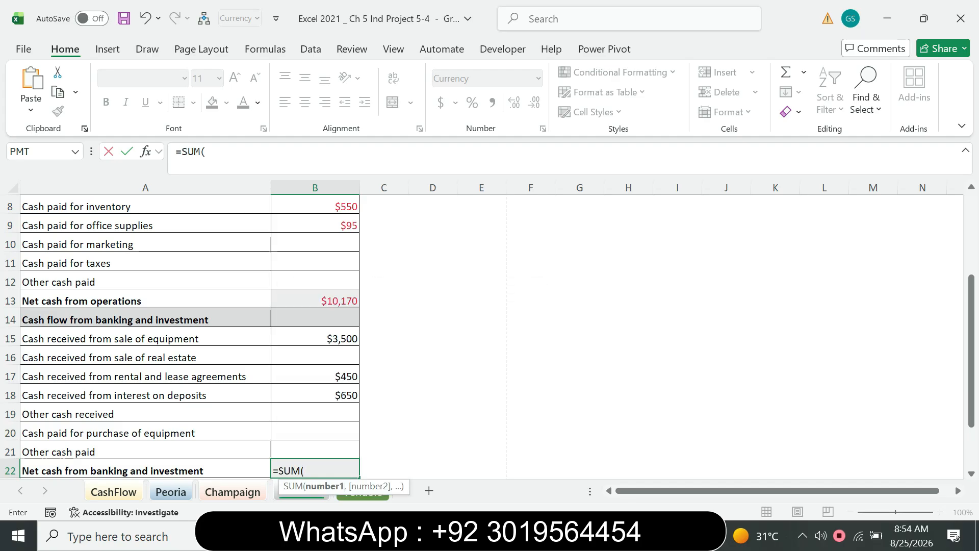
{"action": "key", "text": "alt+Tab"}
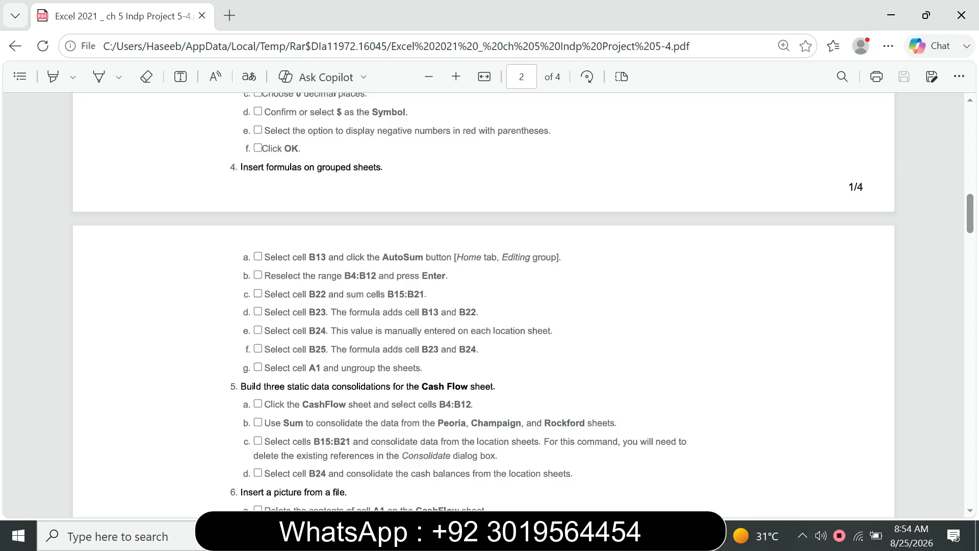
{"action": "mouse_move", "coordinate": [621, 535]}
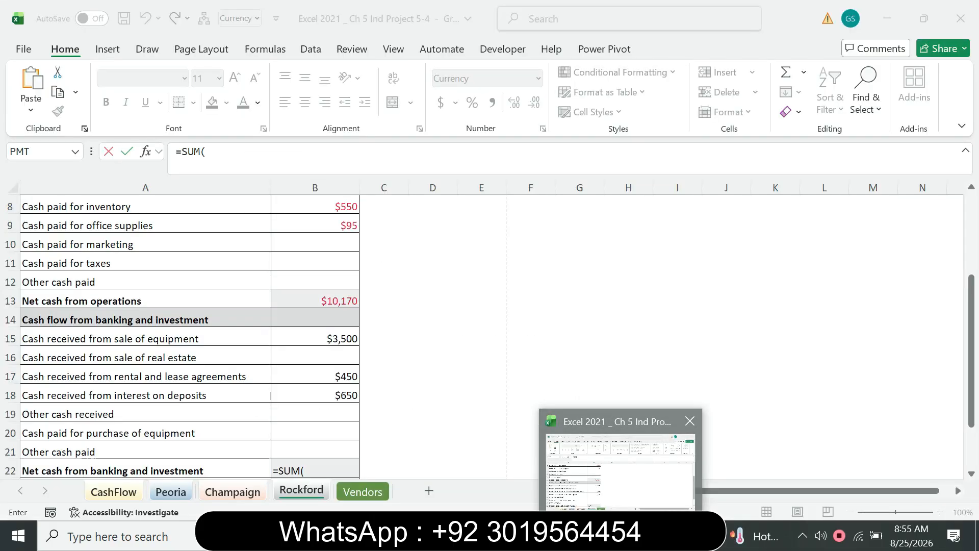
{"action": "left_click", "coordinate": [621, 471]}
{"action": "left_click", "coordinate": [216, 152]}
{"action": "type", "text": "B15:B21"}
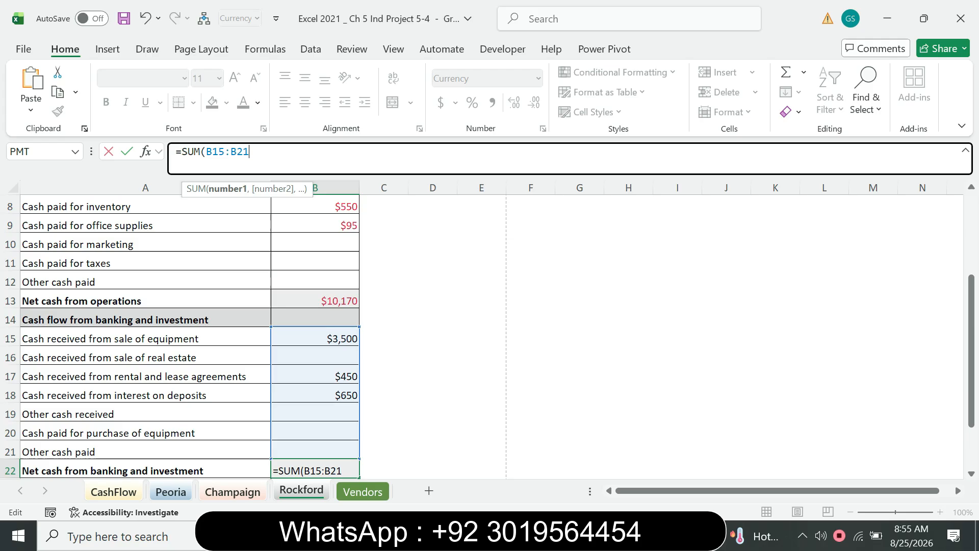
{"action": "key", "text": "Return"}
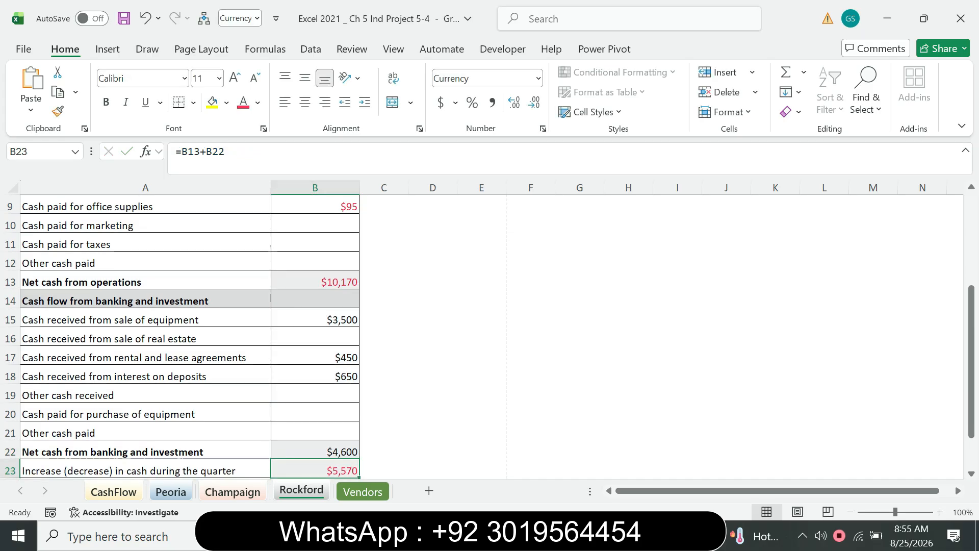
{"action": "key", "text": "alt+Tab"}
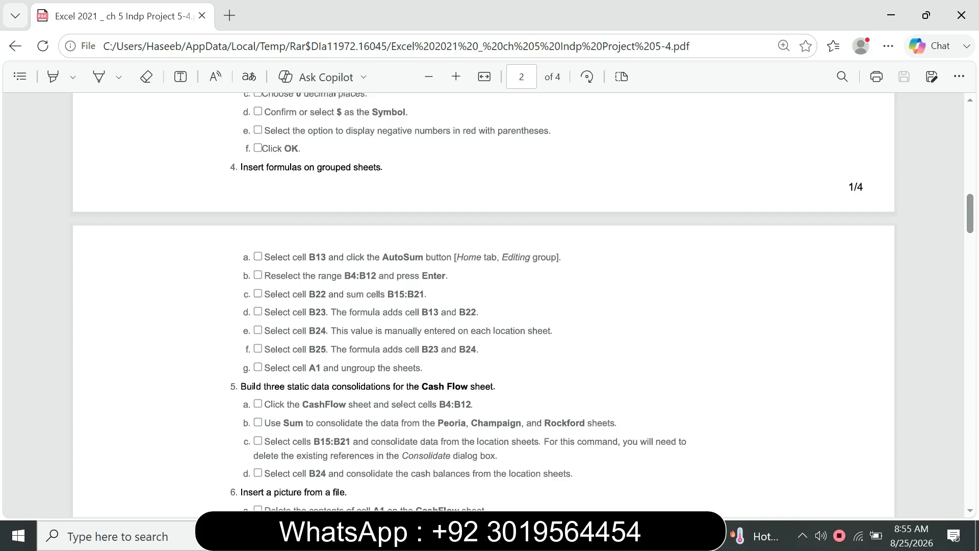
Check the B23 formula =B13+B22 in the Excel workbook against the PDF's instruction and commit it as is
{"action": "key", "text": "alt+Tab"}
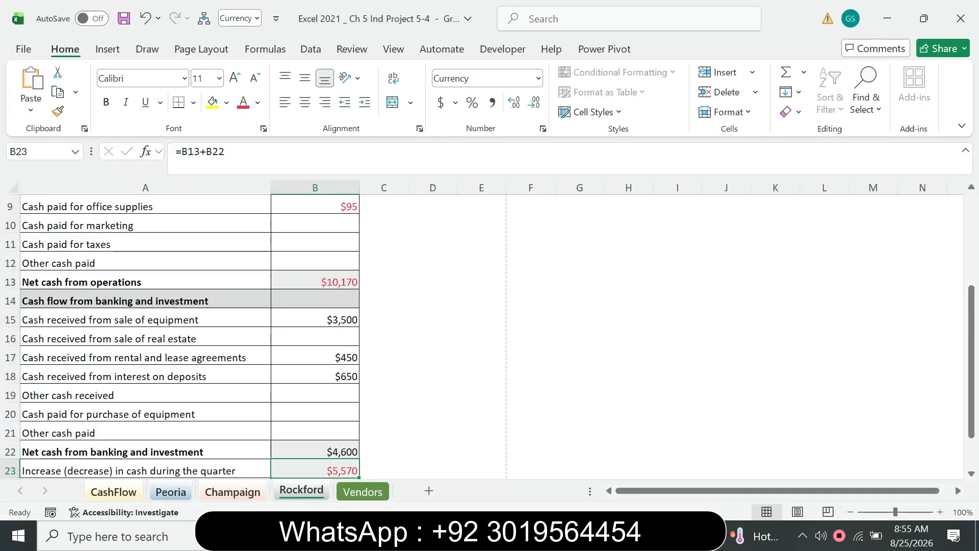
{"action": "key", "text": "alt+Tab"}
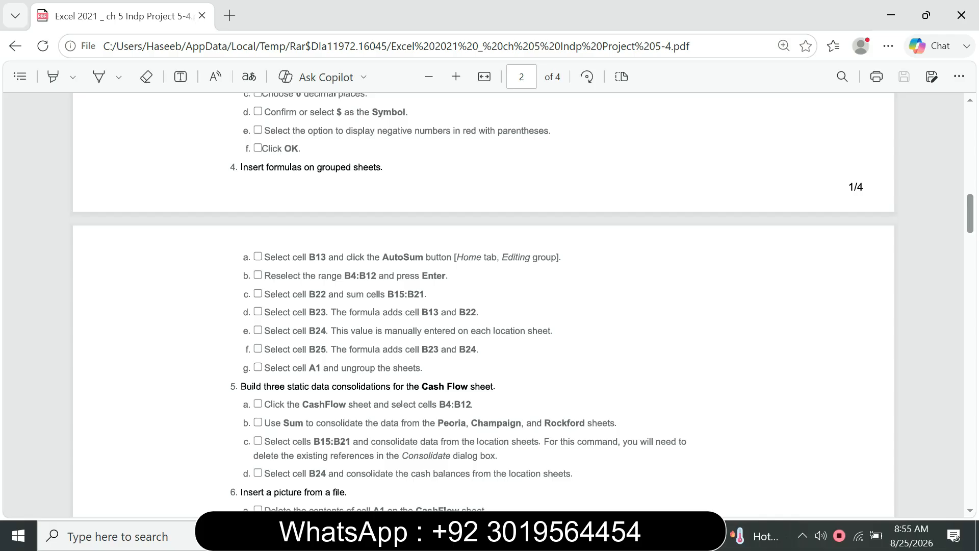
{"action": "key", "text": "alt+Tab"}
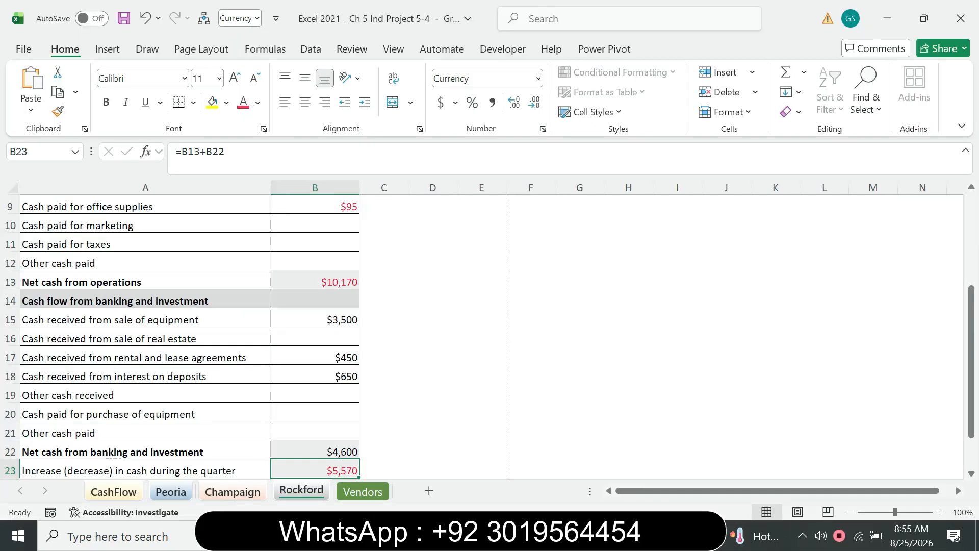
{"action": "left_click", "coordinate": [200, 152]}
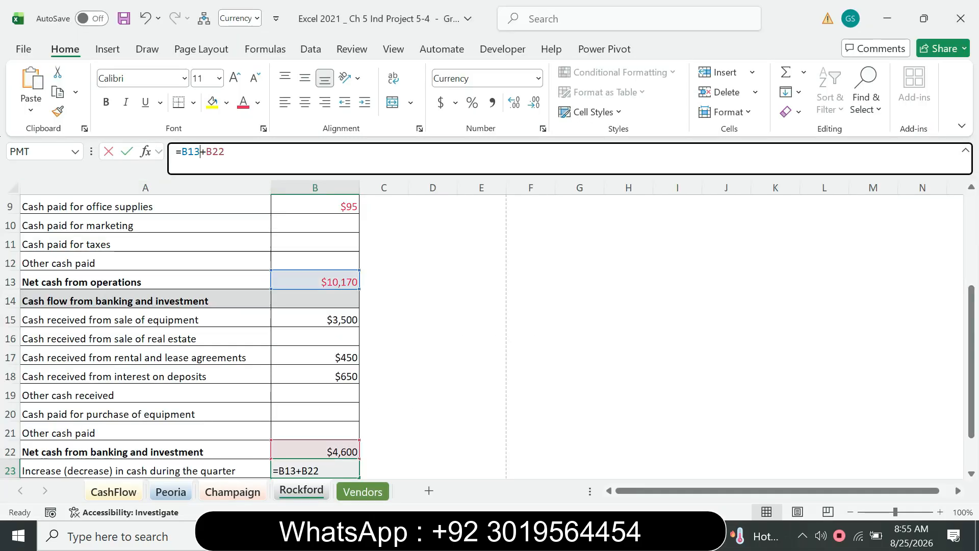
{"action": "key", "text": "alt+Tab"}
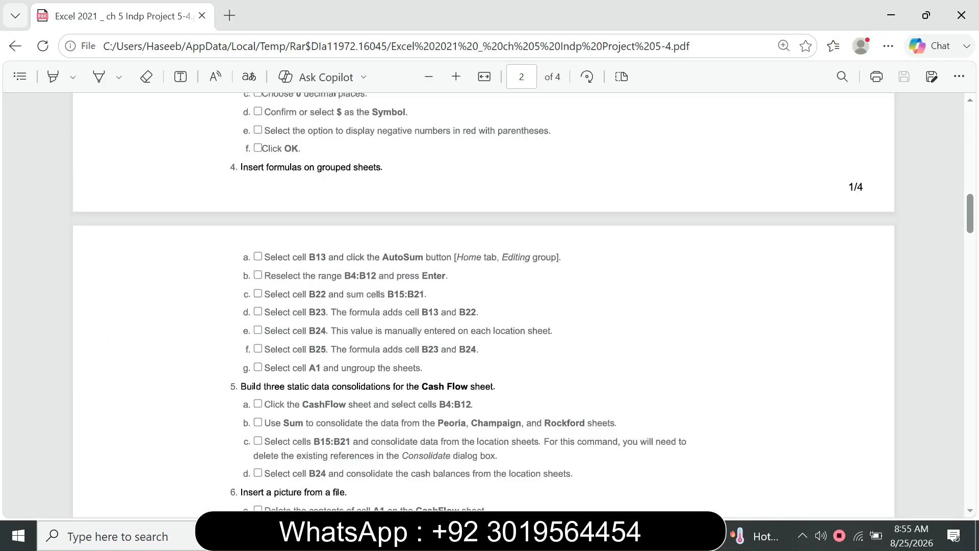
{"action": "key", "text": "alt+Tab"}
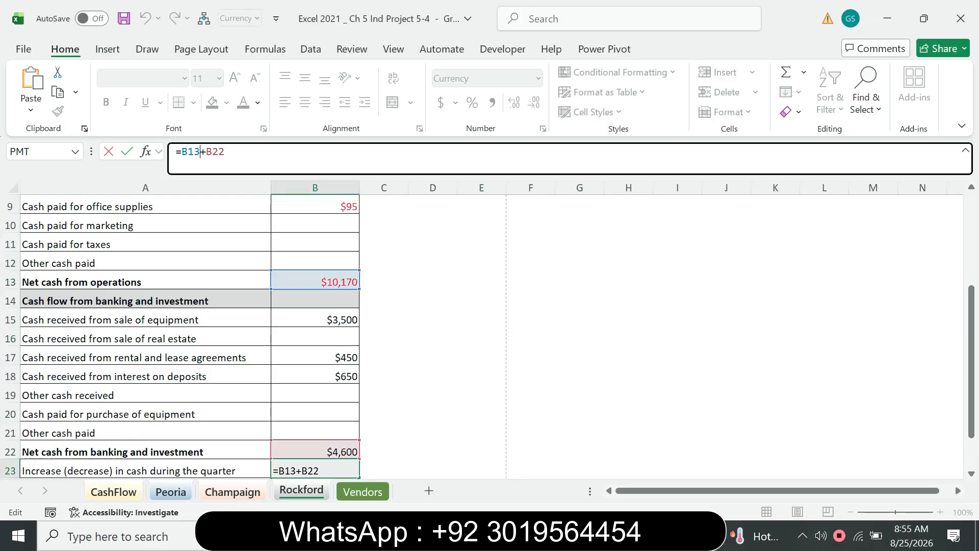
{"action": "key", "text": "Return"}
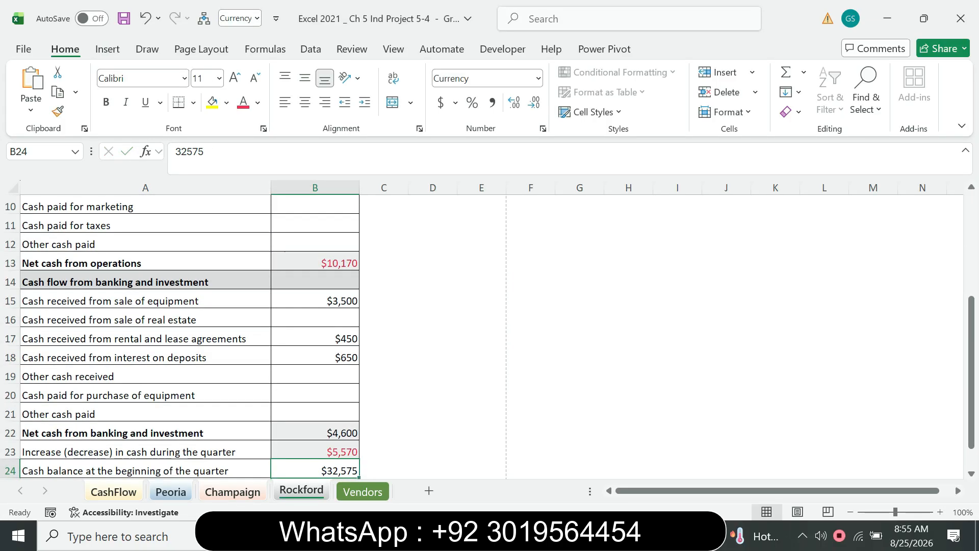
Consult the PDF's note on B24 and inspect the manually entered beginning cash balance in B24 on the Champaign sheet
{"action": "key", "text": "alt+Tab"}
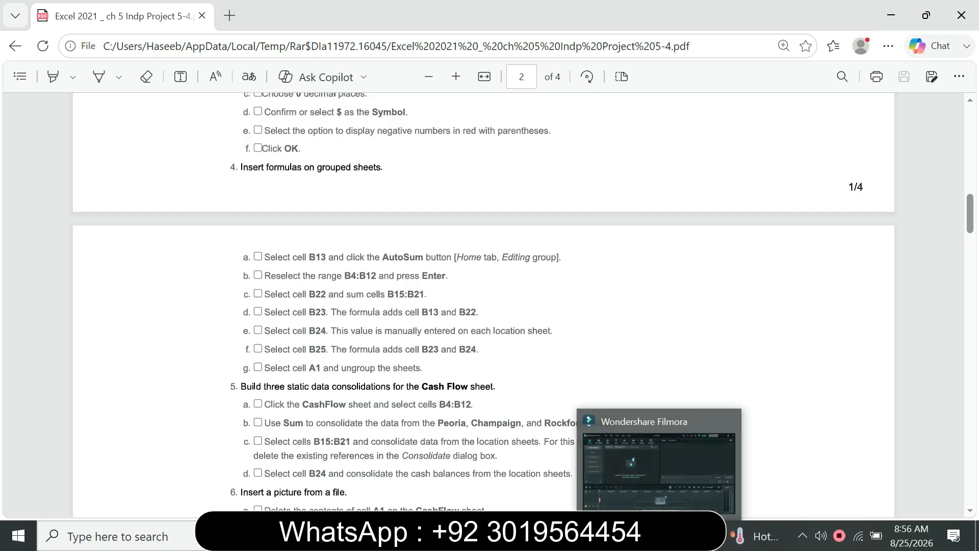
{"action": "left_click", "coordinate": [635, 536]}
{"action": "key", "text": "Up"}
{"action": "key", "text": "Down"}
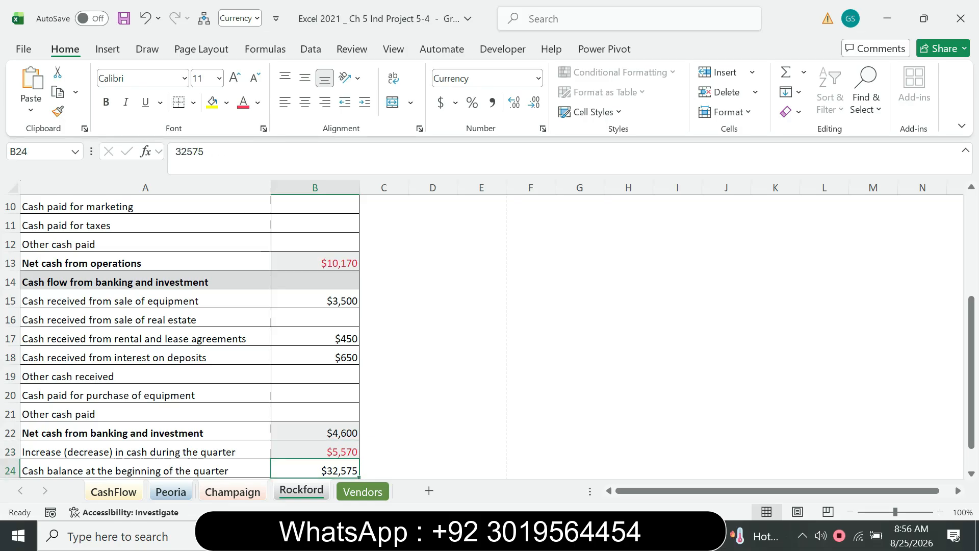
{"action": "left_click", "coordinate": [232, 492]}
{"action": "left_click", "coordinate": [315, 443]}
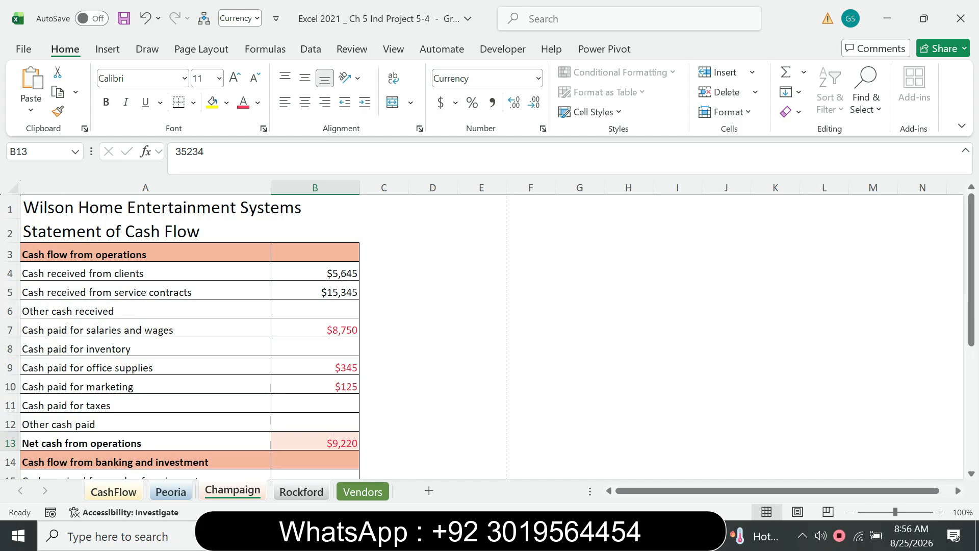
{"action": "left_click_drag", "start_coordinate": [972, 280], "coordinate": [972, 403]}
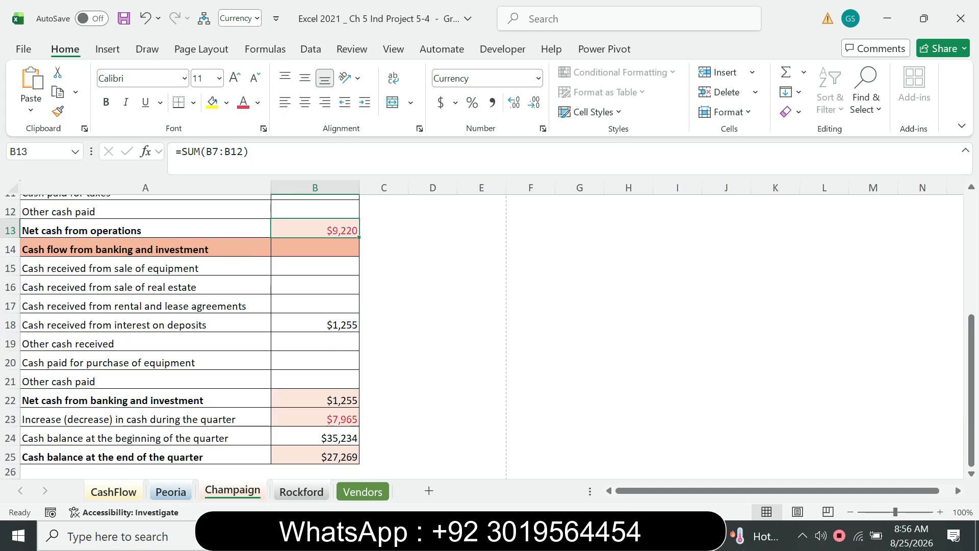
{"action": "left_click", "coordinate": [315, 437]}
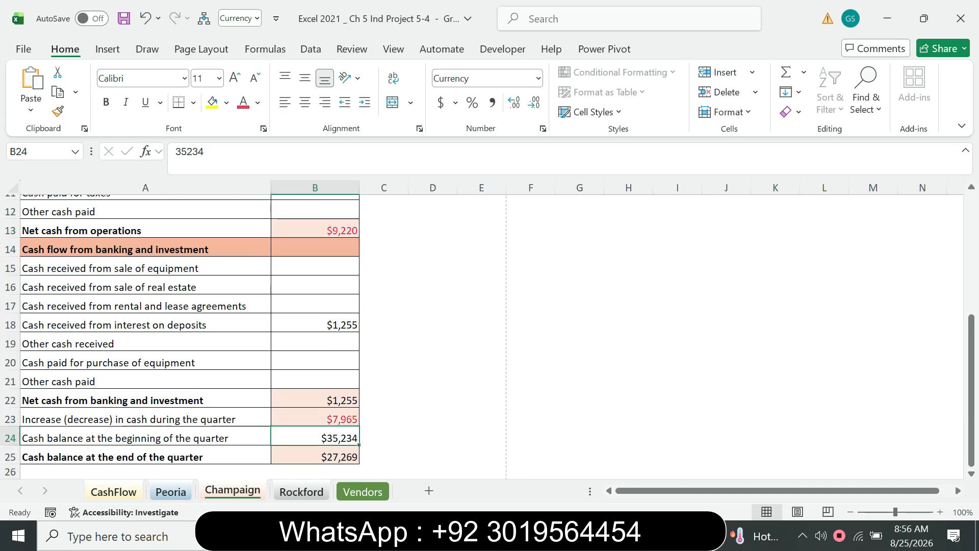
Inspect cell B24 on the Peoria and CashFlow sheets, and return to the Rockford sheet
{"action": "key", "text": "ctrl+Page_Up"}
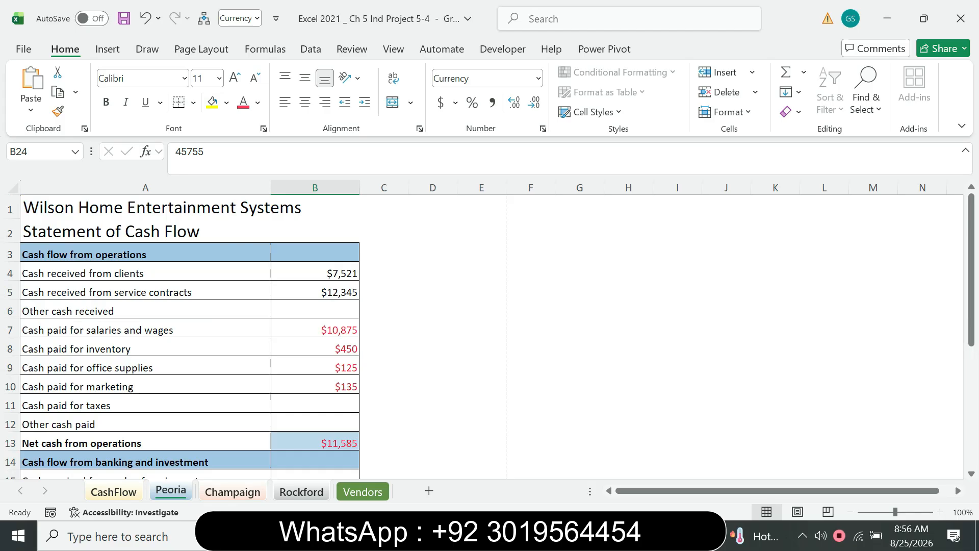
{"action": "left_click_drag", "start_coordinate": [972, 245], "coordinate": [971, 360]}
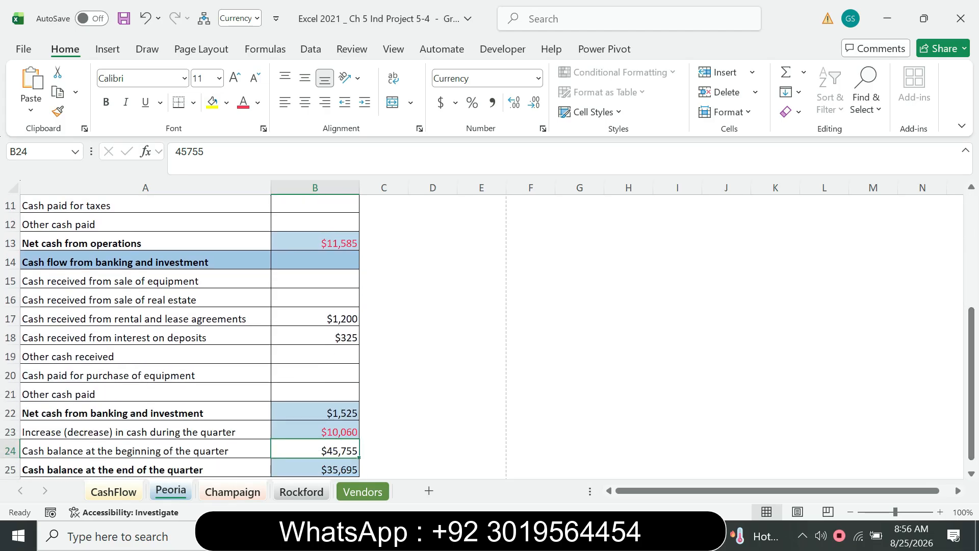
{"action": "key", "text": "ctrl+Page_Up"}
{"action": "left_click_drag", "start_coordinate": [971, 245], "coordinate": [971, 366]}
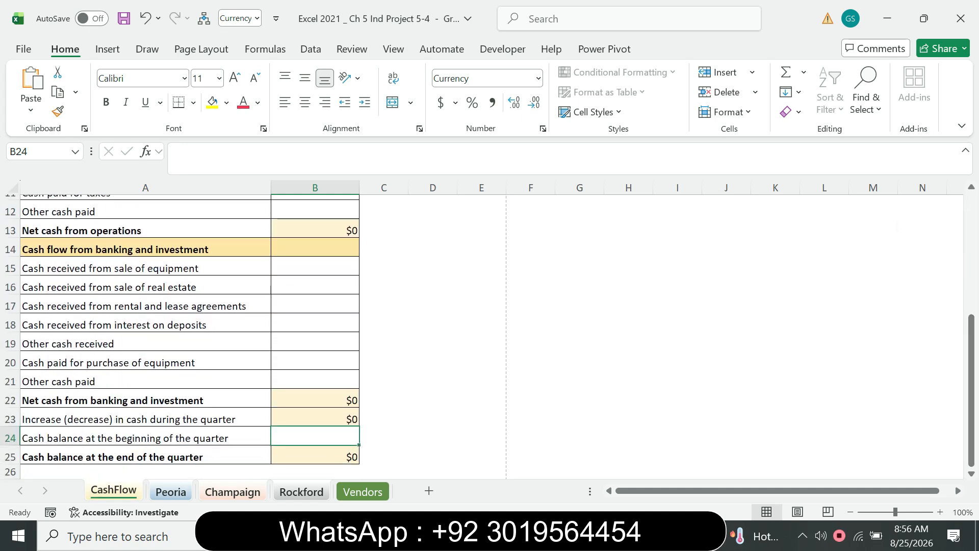
{"action": "key", "text": "ctrl+Page_Down"}
{"action": "key", "text": "ctrl+Page_Down"}
{"action": "key", "text": "ctrl+Page_Down"}
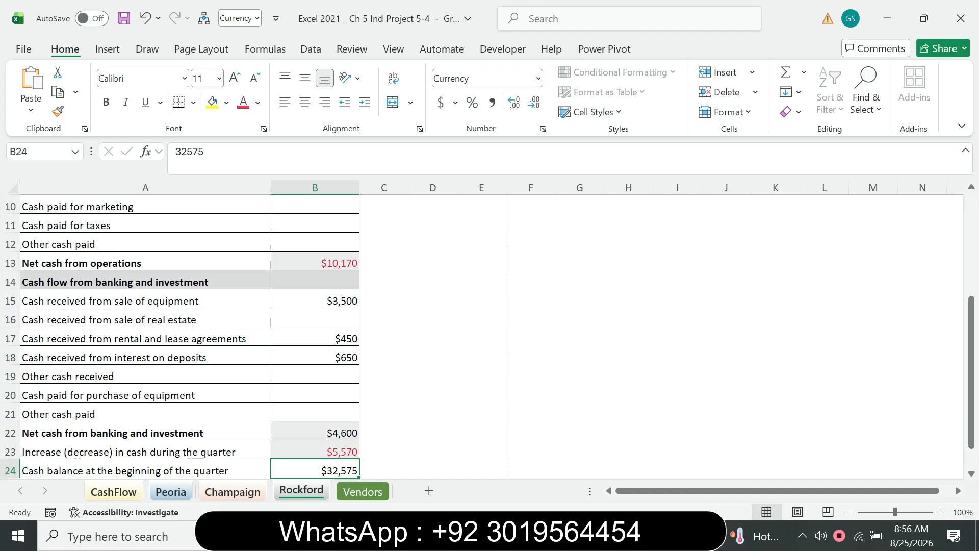
Consult the PDF for the next formula location and select cell B25 in the Excel workbook
{"action": "key", "text": "alt+Tab"}
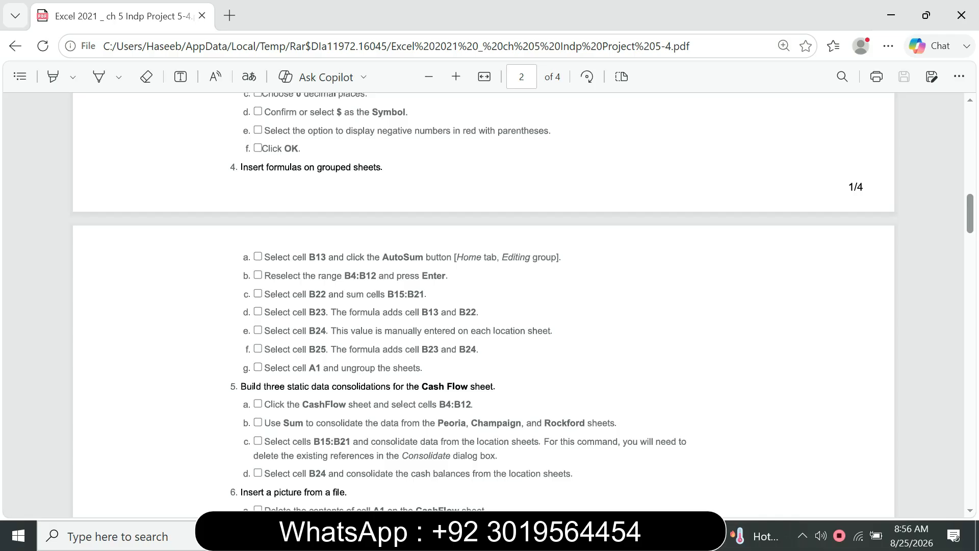
{"action": "key", "text": "alt+Tab"}
{"action": "key", "text": "alt+F3"}
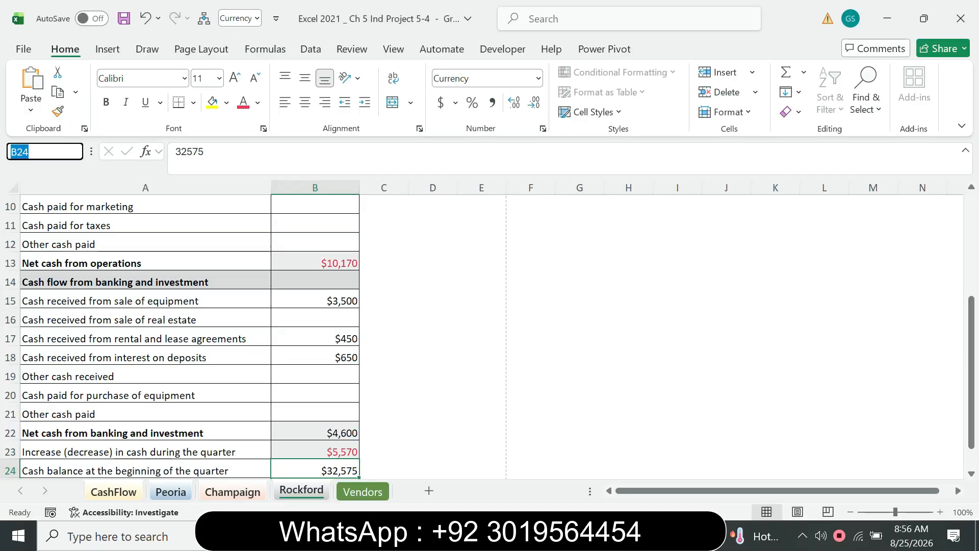
{"action": "type", "text": "B25"}
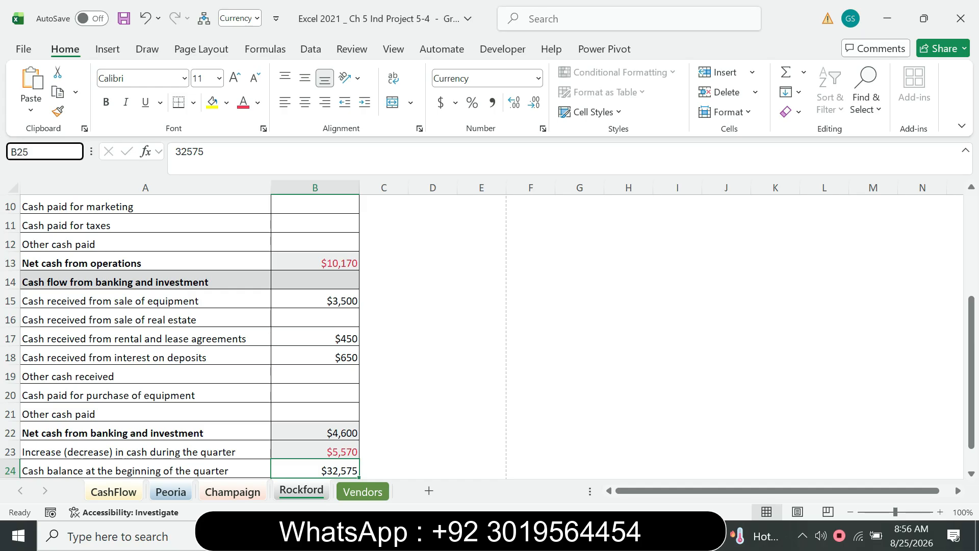
{"action": "key", "text": "Return"}
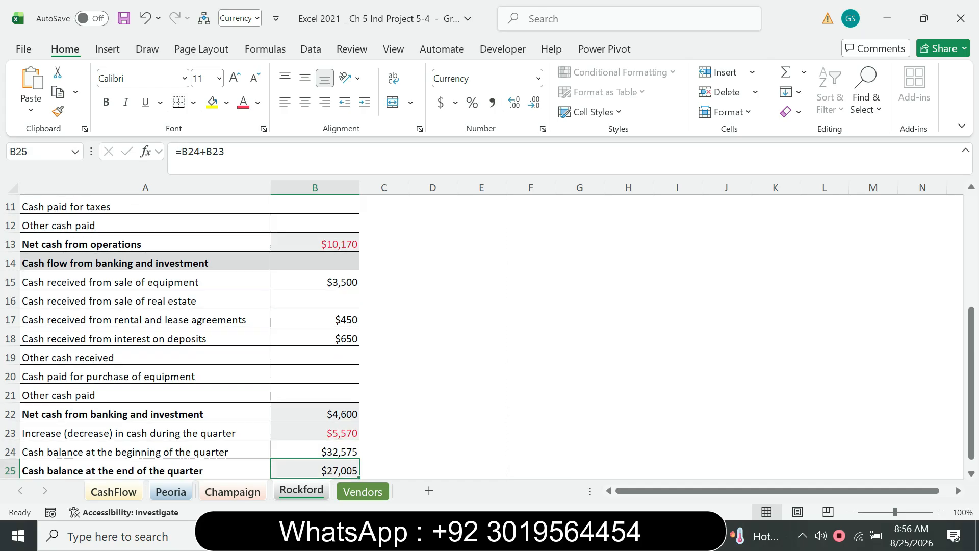
Following the PDF, change the formula in cell B25 of the grouped Excel sheets to =B23+B24
{"action": "key", "text": "alt+Tab"}
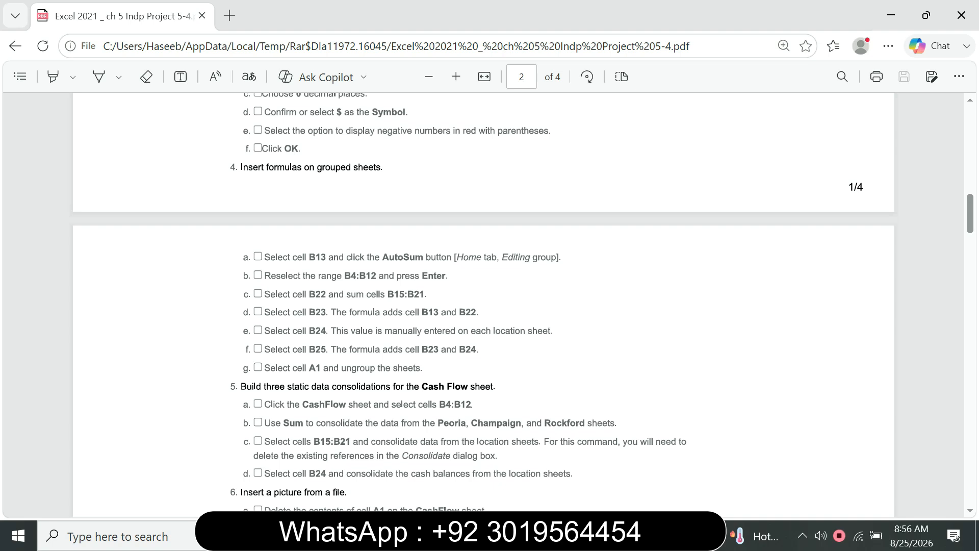
{"action": "key", "text": "alt+Tab"}
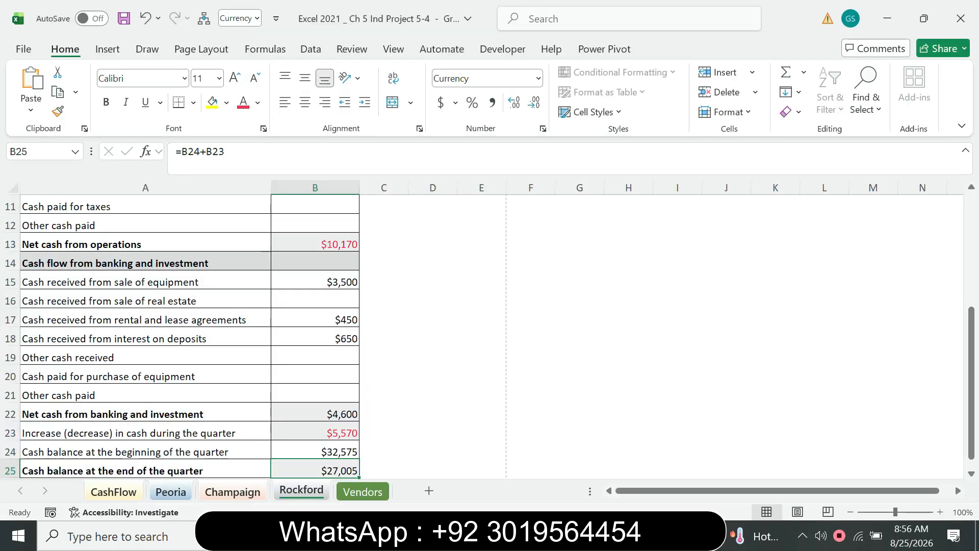
{"action": "key", "text": "F2"}
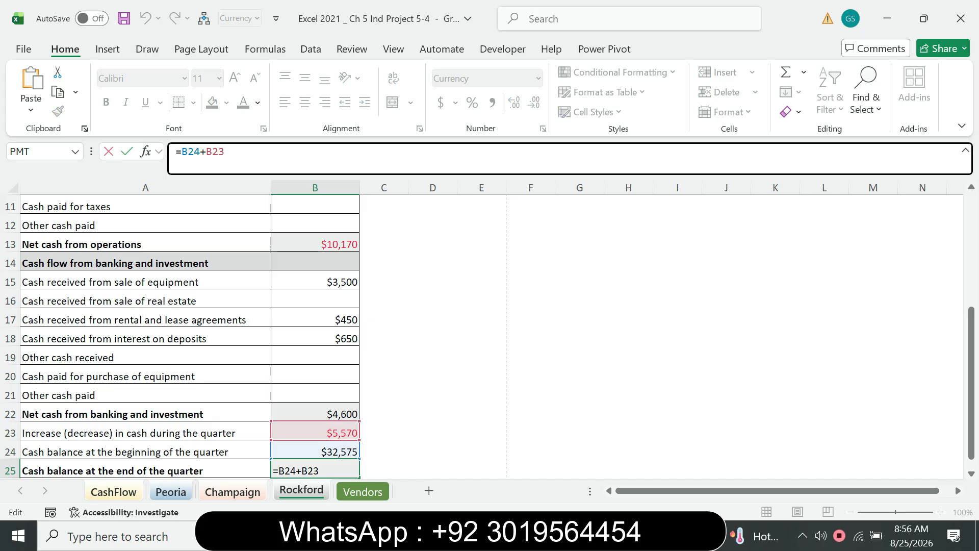
{"action": "key", "text": "BackSpace"}
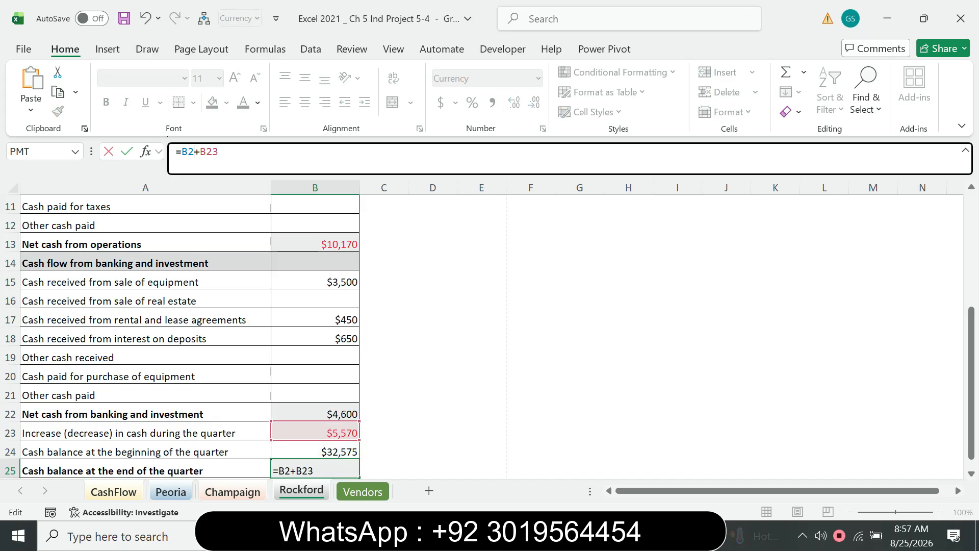
{"action": "type", "text": "3"}
{"action": "key", "text": "alt+Tab"}
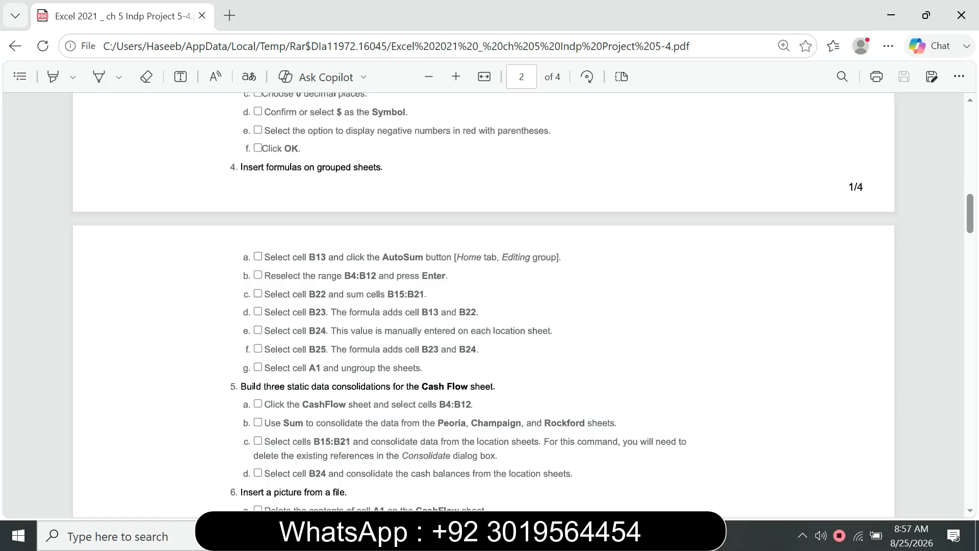
{"action": "key", "text": "alt+Tab"}
{"action": "key", "text": "BackSpace"}
{"action": "type", "text": "4"}
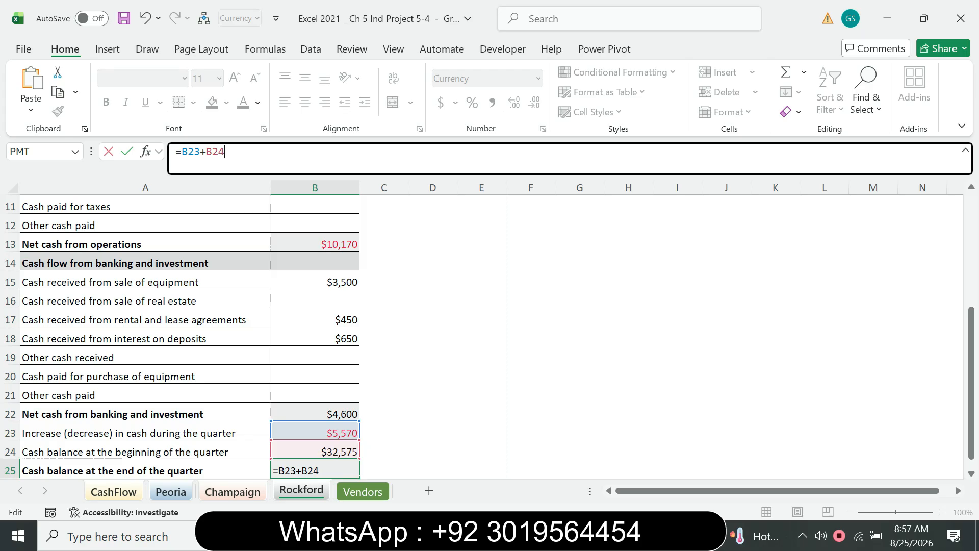
{"action": "key", "text": "Return"}
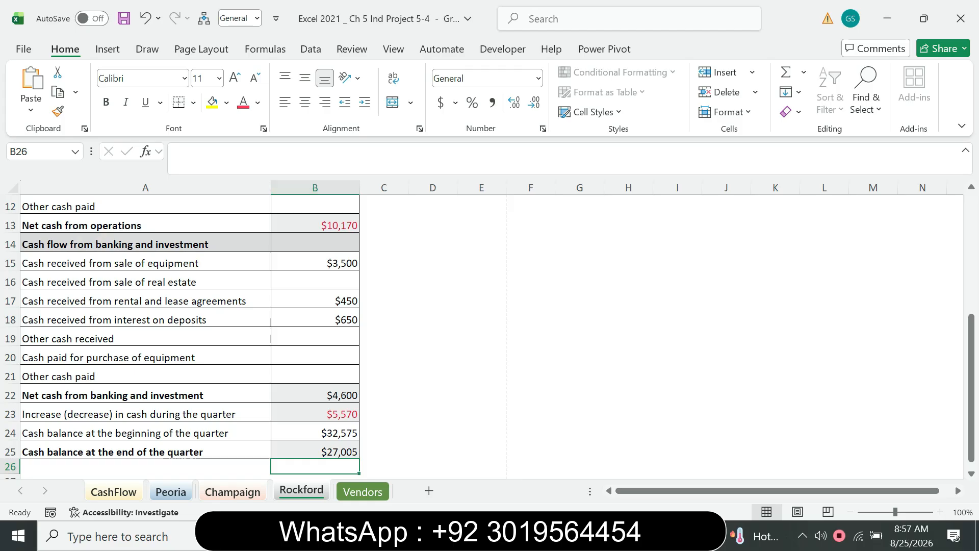
Review the PDF's data consolidation instructions and switch to the CashFlow sheet in the Excel workbook
{"action": "key", "text": "alt+Tab"}
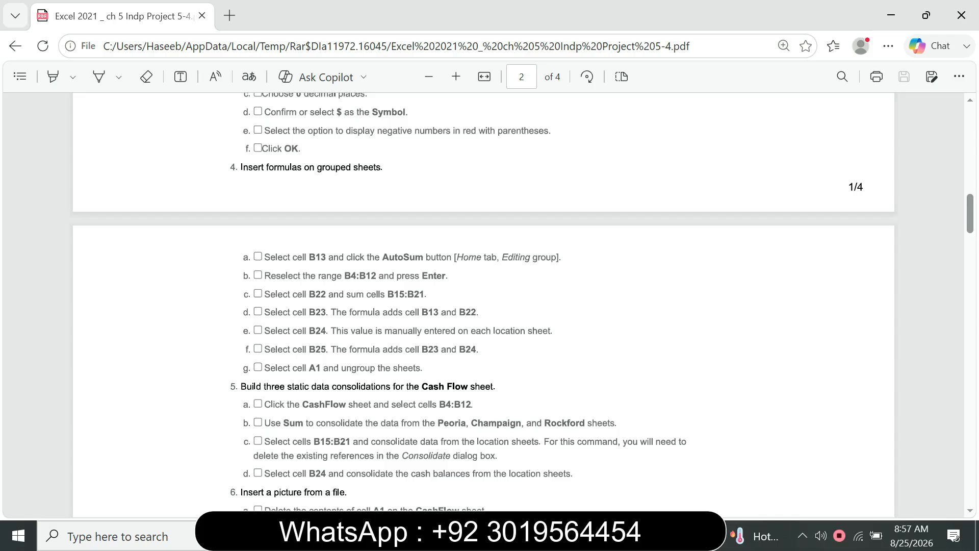
{"action": "scroll", "coordinate": [484, 306], "scroll_direction": "down", "scroll_amount": 4}
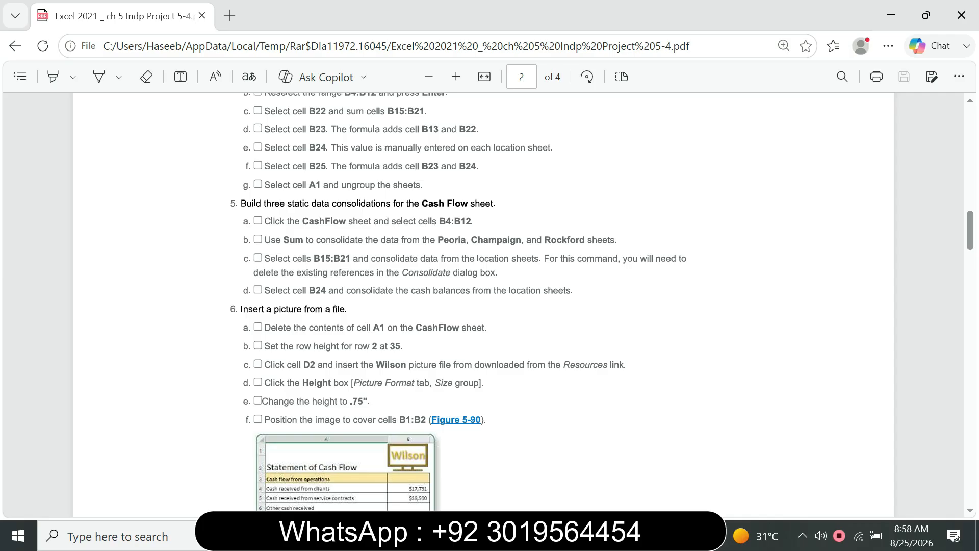
{"action": "key", "text": "alt+Tab"}
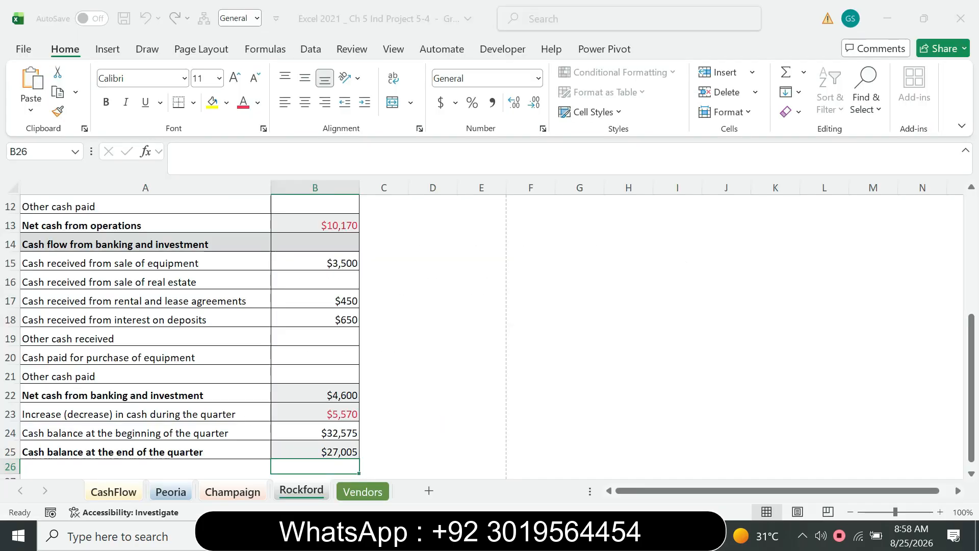
{"action": "key", "text": "ctrl+Page_Up"}
{"action": "key", "text": "ctrl+Page_Up"}
{"action": "key", "text": "ctrl+Page_Up"}
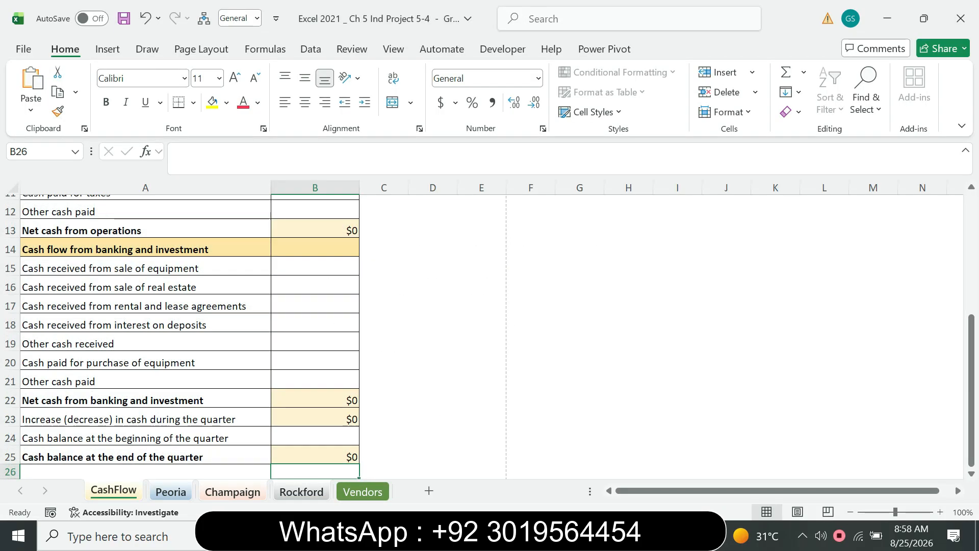
Following the PDF, select cells B4:B12 on the CashFlow sheet in Excel, and return to the PDF instructions
{"action": "key", "text": "alt+Tab"}
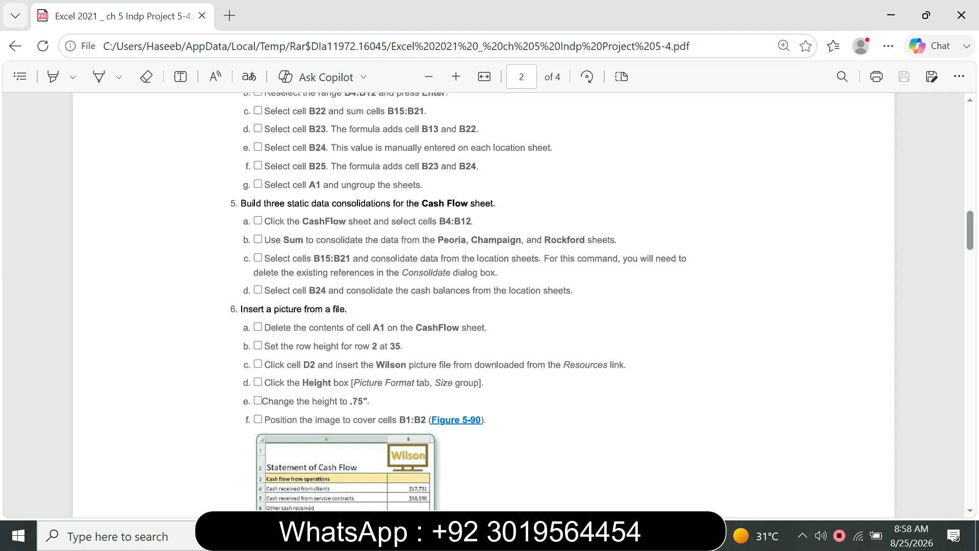
{"action": "key", "text": "alt+Tab"}
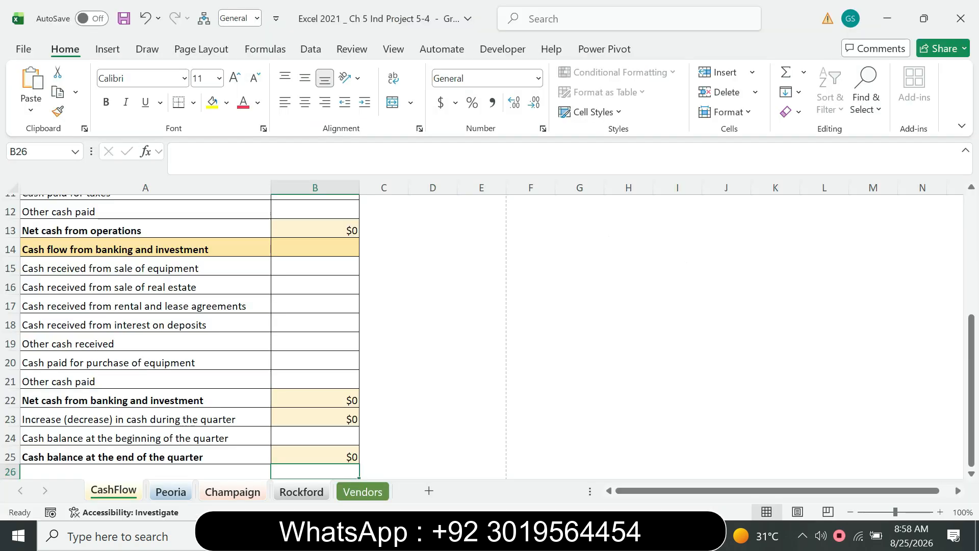
{"action": "left_click", "coordinate": [38, 152]}
{"action": "type", "text": "B4"}
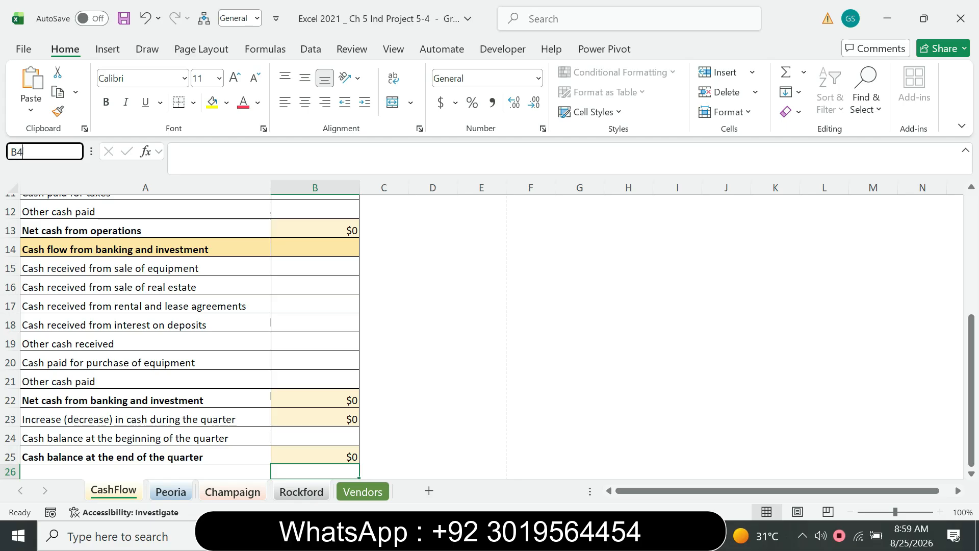
{"action": "type", "text": ":B12"}
{"action": "key", "text": "Return"}
{"action": "key", "text": "alt+Tab"}
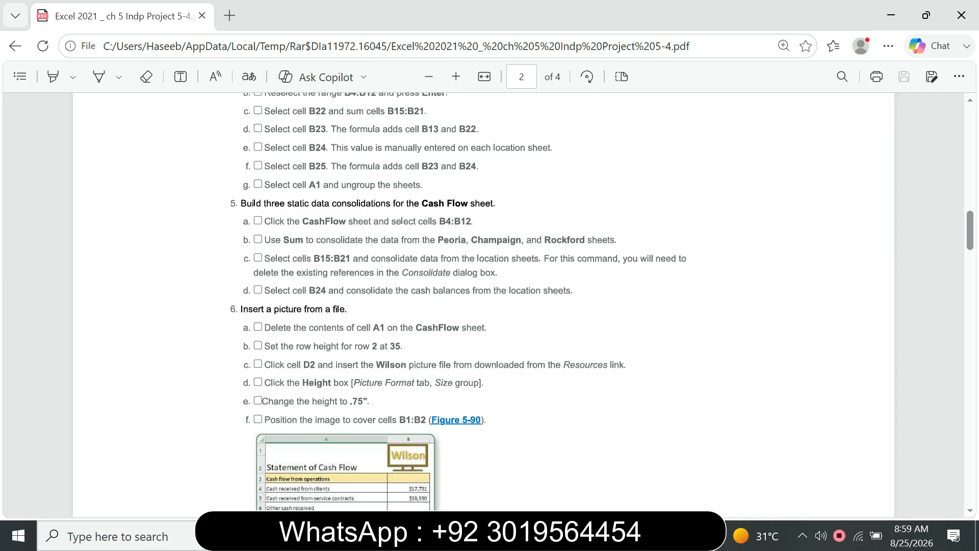
Switch to the Excel workbook and ungroup the worksheets, leaving only the CashFlow sheet active
{"action": "key", "text": "alt+Tab"}
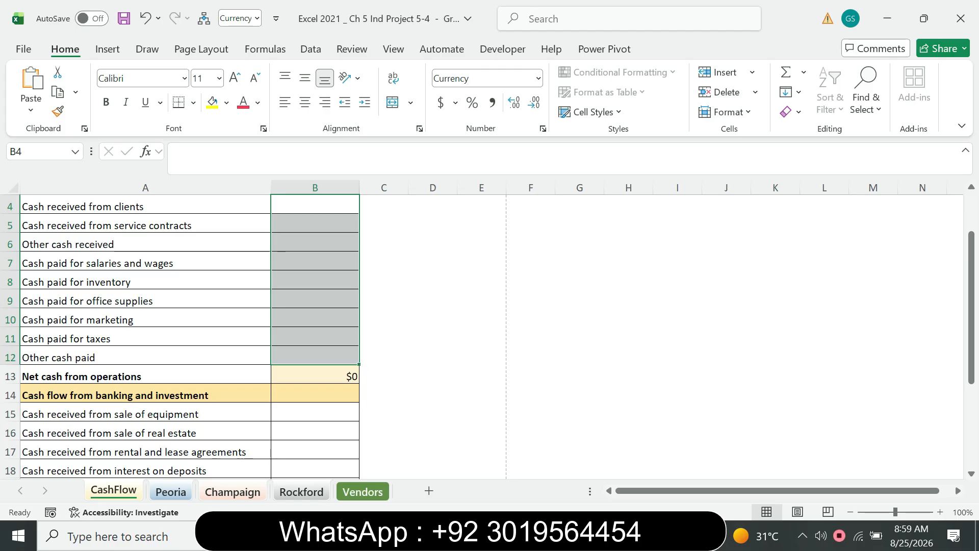
{"action": "left_click", "coordinate": [363, 492]}
{"action": "left_click", "coordinate": [113, 490]}
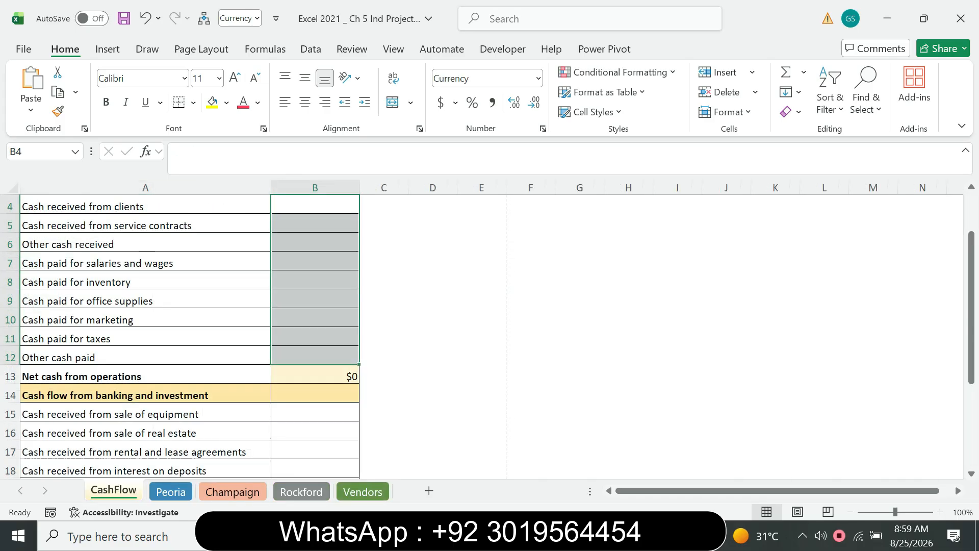
Open the Consolidate dialog for cells B4:B12 on the CashFlow sheet in Excel and check the PDF for the function and source sheets
{"action": "left_click", "coordinate": [311, 49]}
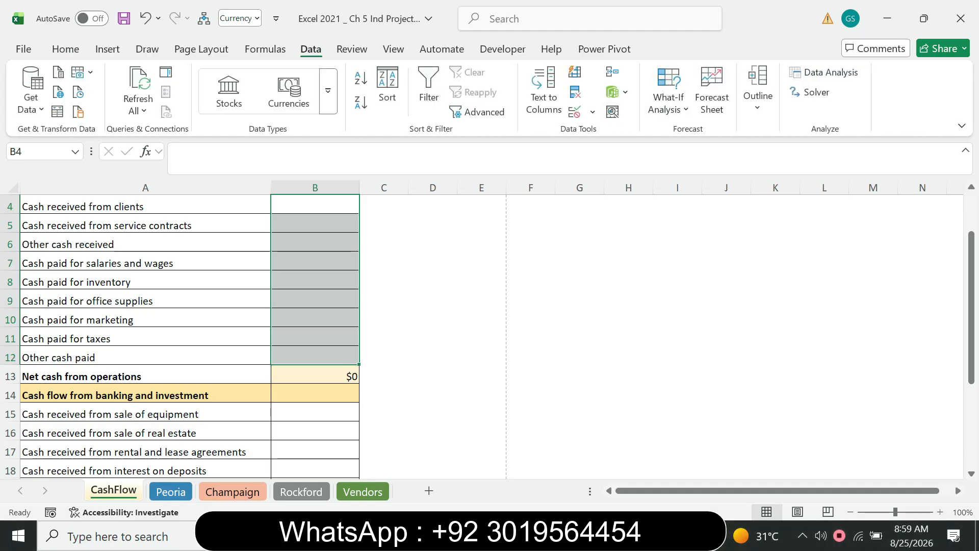
{"action": "left_click", "coordinate": [618, 92]}
{"action": "left_click", "coordinate": [618, 92]}
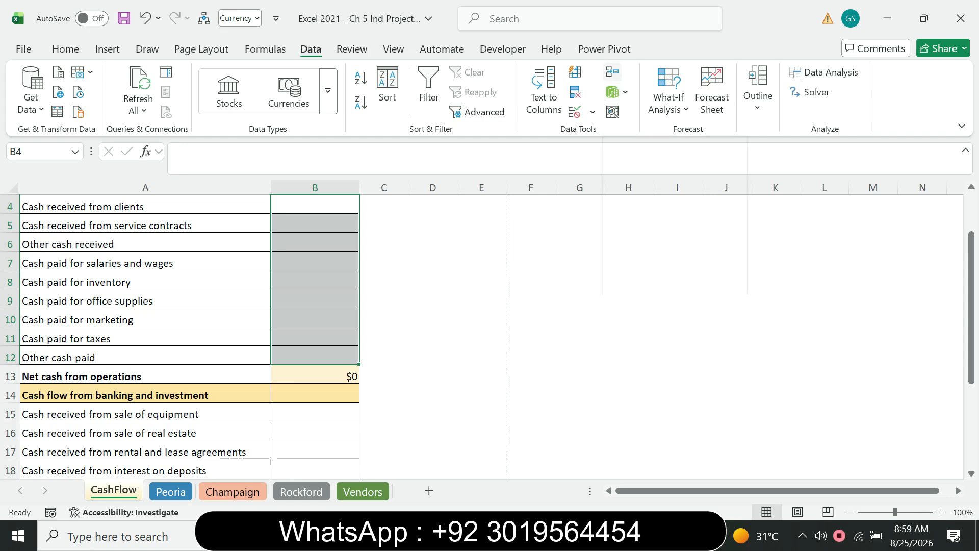
{"action": "left_click", "coordinate": [612, 72]}
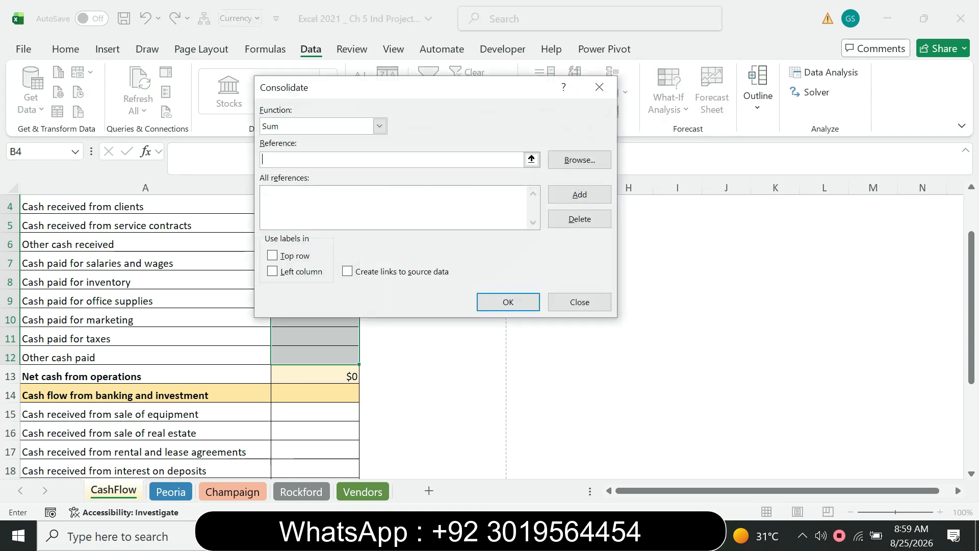
{"action": "key", "text": "alt+Tab"}
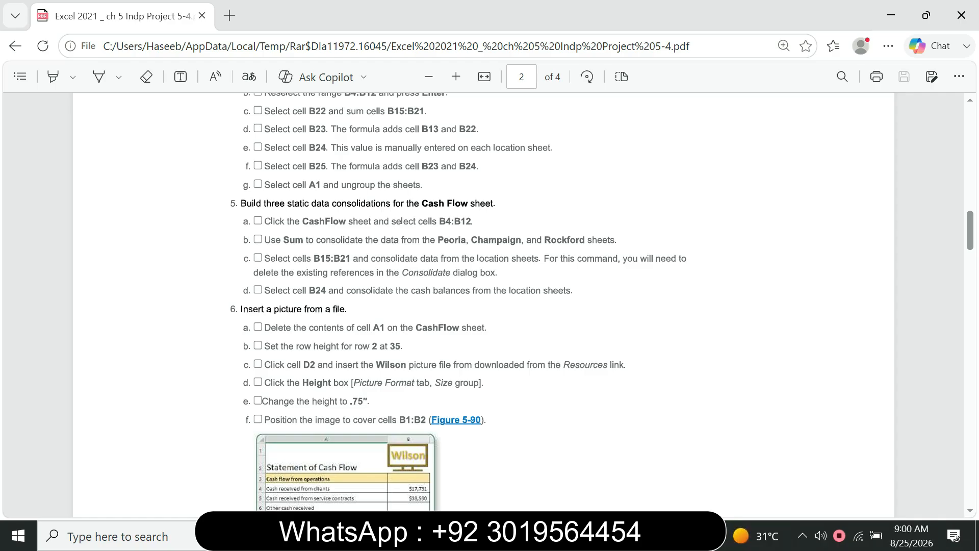
{"action": "key", "text": "alt+Tab"}
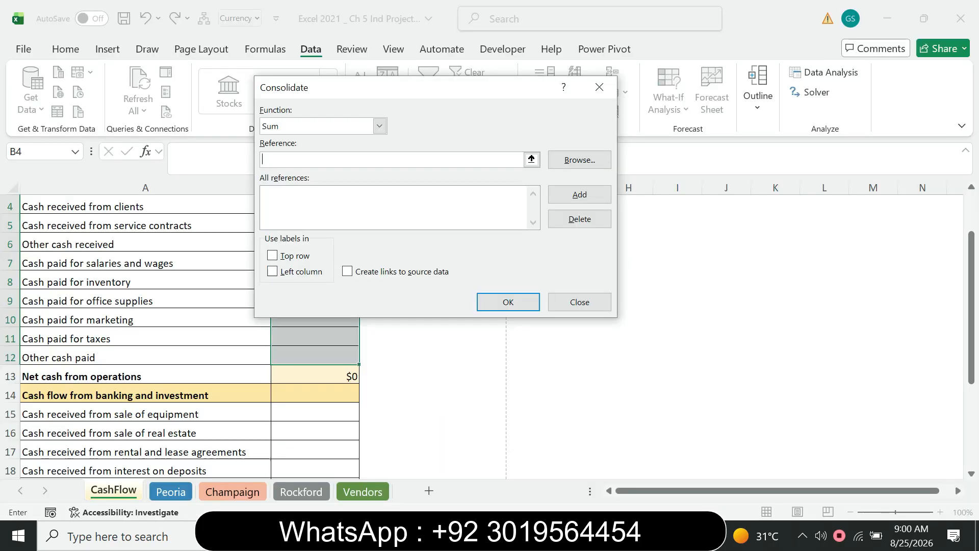
{"action": "key", "text": "alt+Tab"}
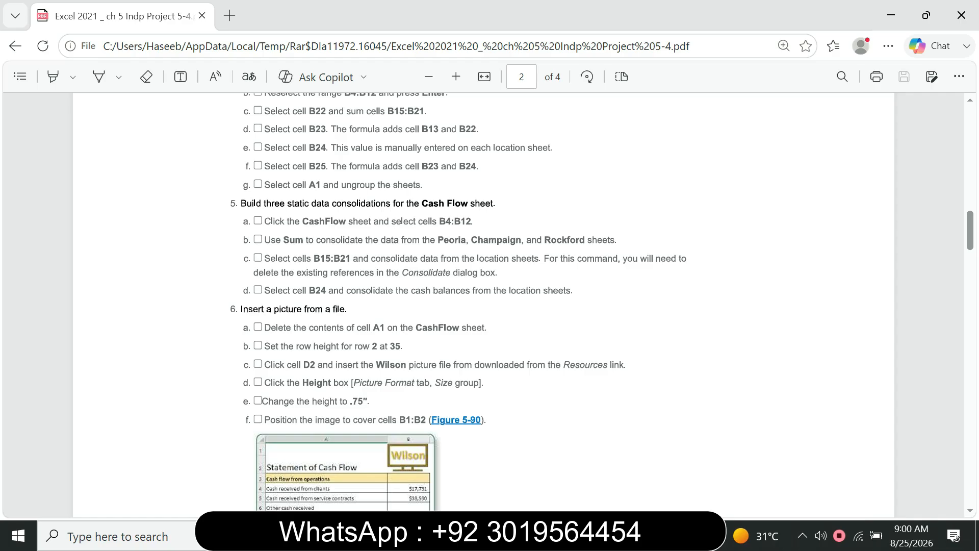
{"action": "key", "text": "alt+Tab"}
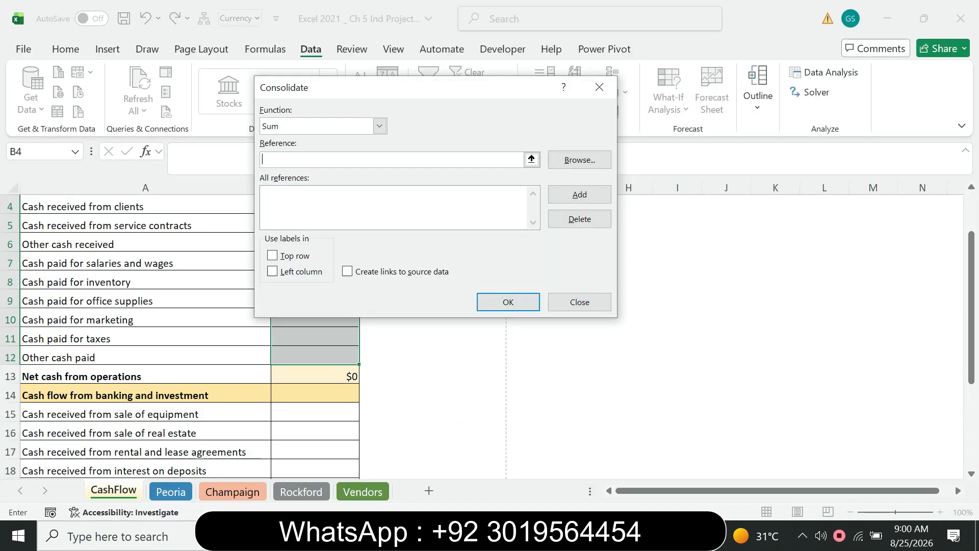
{"action": "key", "text": "alt+Tab"}
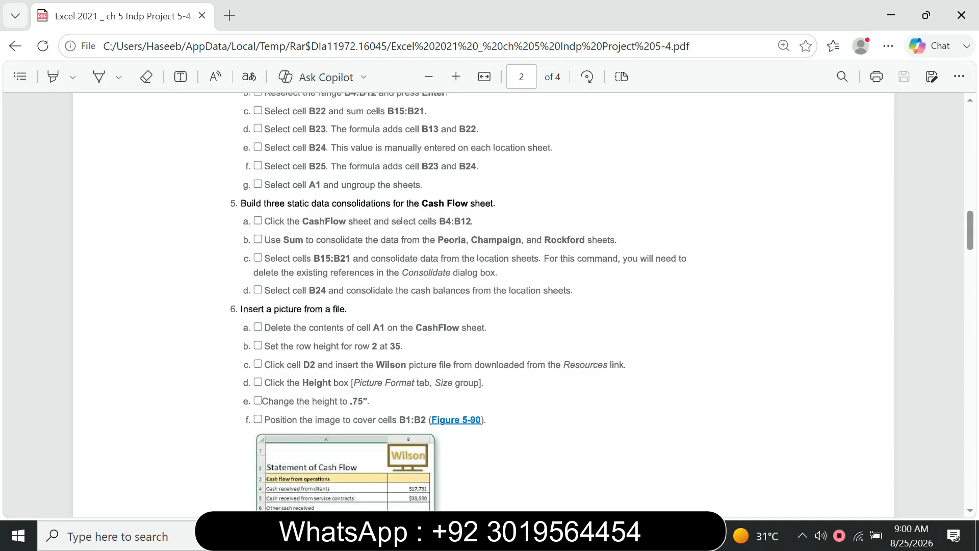
{"action": "key", "text": "alt+Tab"}
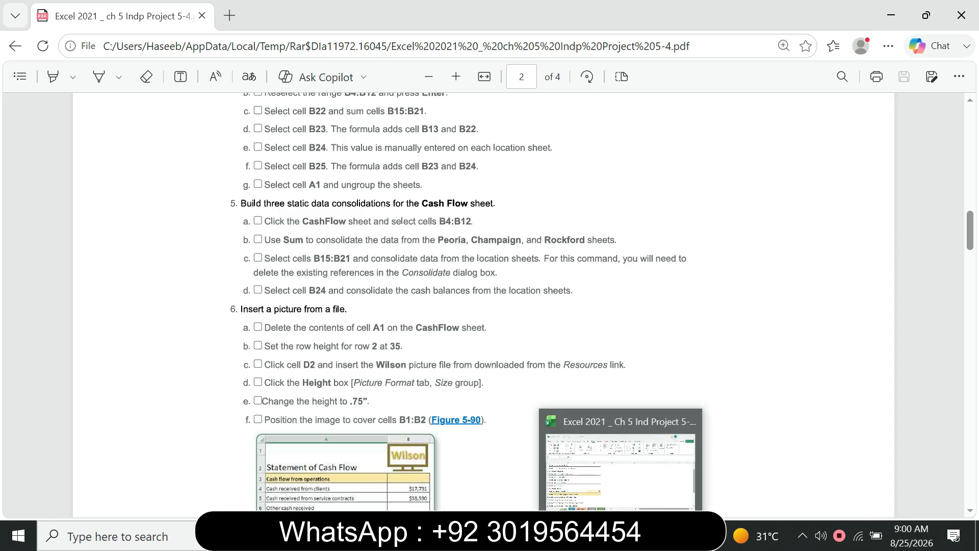
Consulting the PDF, add Peoria!$B$15:$B$21 to the references of the Sum consolidation in Excel
{"action": "key", "text": "ctrl+Page_Down"}
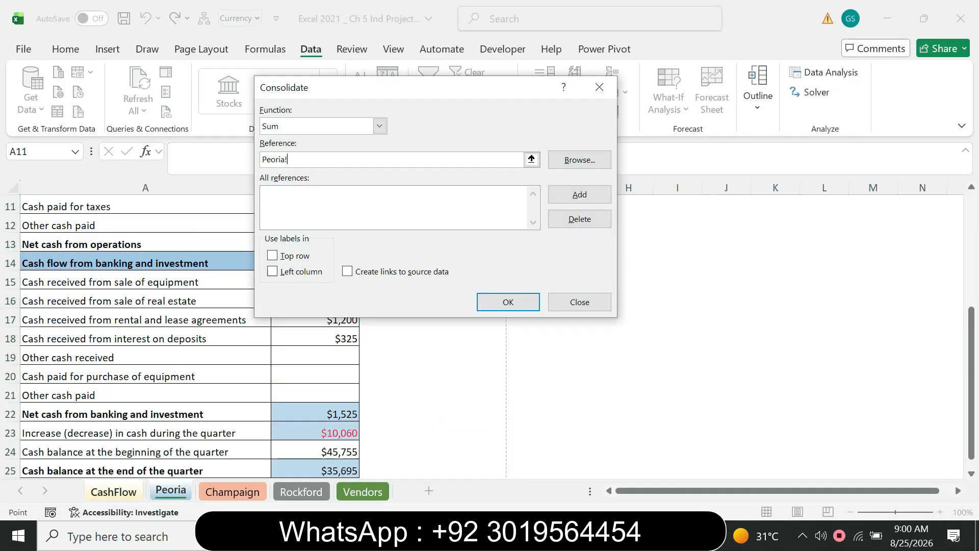
{"action": "key", "text": "alt+Tab"}
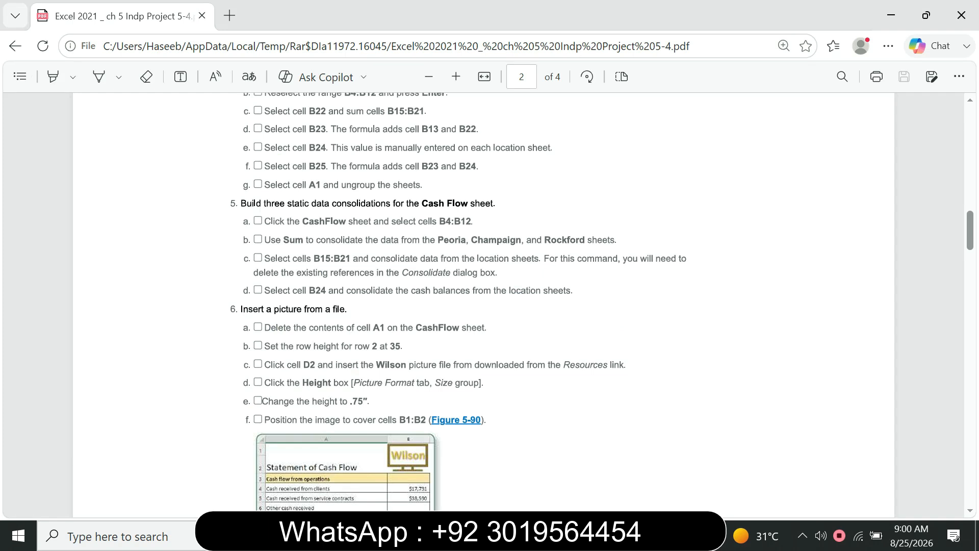
{"action": "key", "text": "alt+Tab"}
{"action": "left_click_drag", "start_coordinate": [388, 93], "coordinate": [579, 62]}
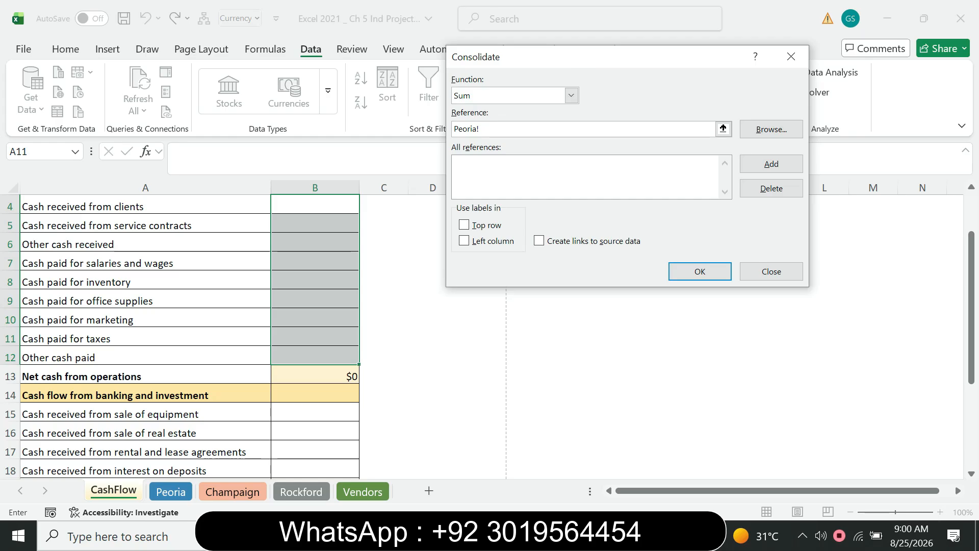
{"action": "mouse_move", "coordinate": [314, 412]}
{"action": "left_mouse_down"}
{"action": "mouse_move", "coordinate": [316, 472]}
{"action": "mouse_move", "coordinate": [326, 461]}
{"action": "mouse_move", "coordinate": [319, 474]}
{"action": "mouse_move", "coordinate": [319, 416]}
{"action": "left_mouse_up"}
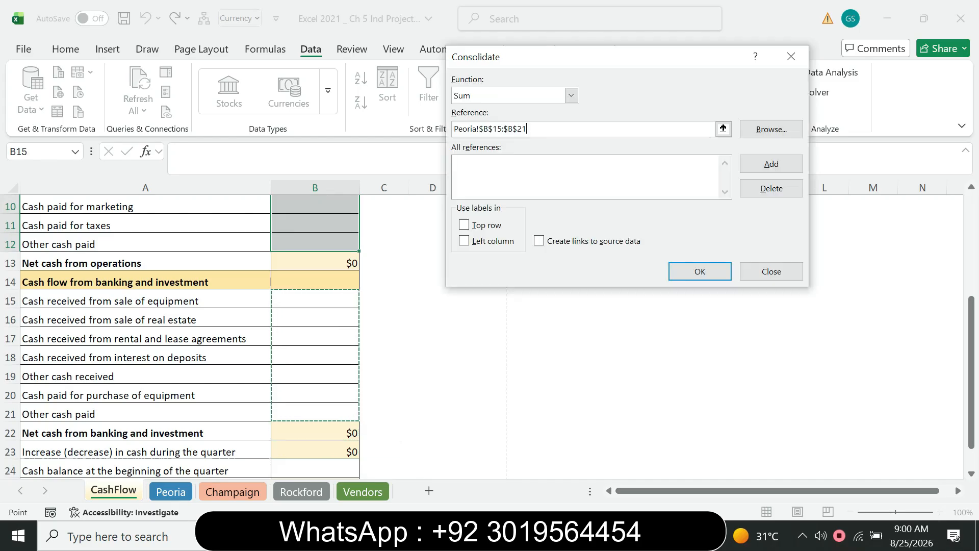
{"action": "left_click", "coordinate": [771, 164]}
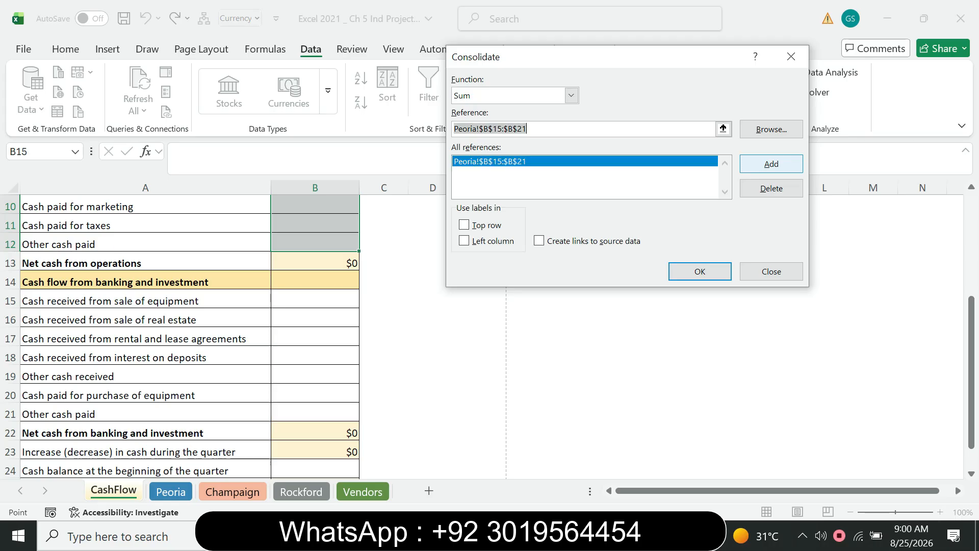
{"action": "key", "text": "alt+Tab"}
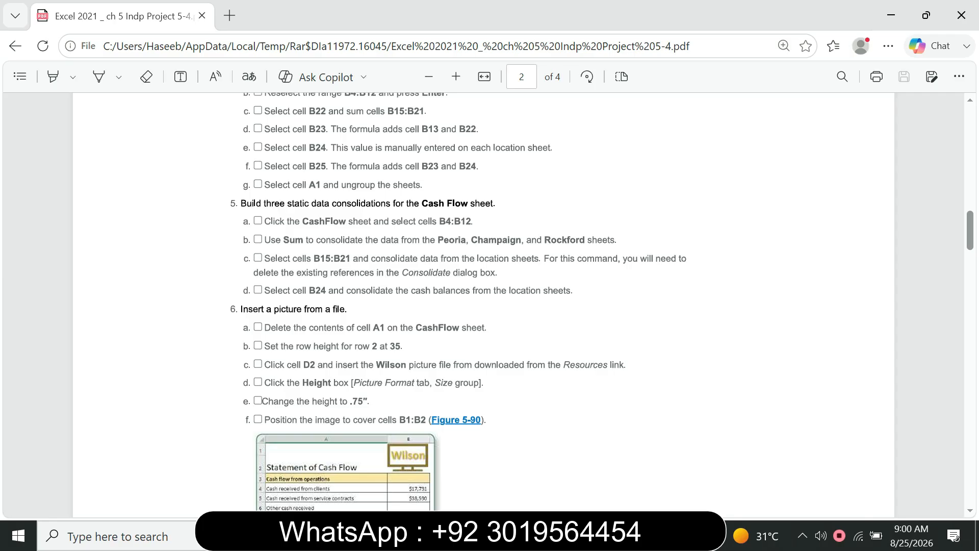
{"action": "key", "text": "alt+Tab"}
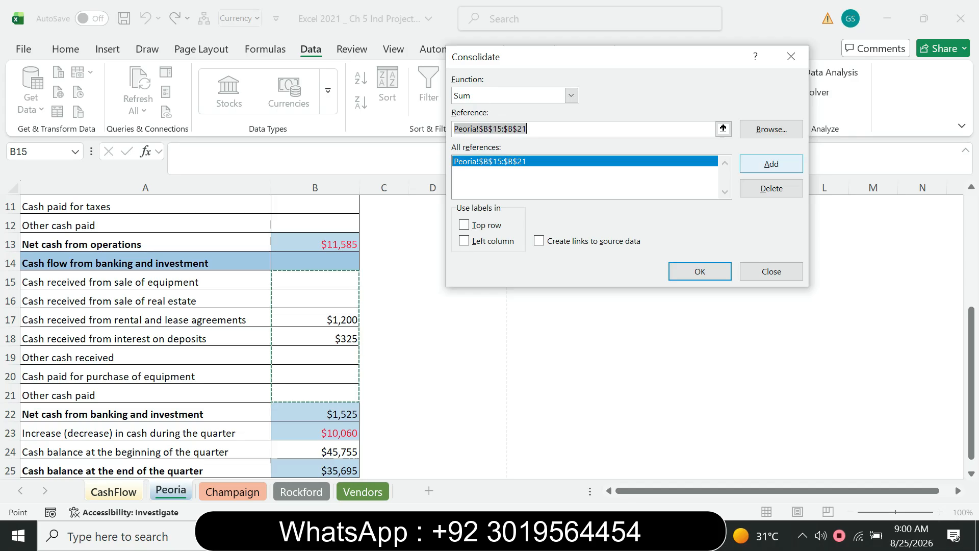
{"action": "left_click", "coordinate": [772, 164]}
{"action": "key", "text": "Return"}
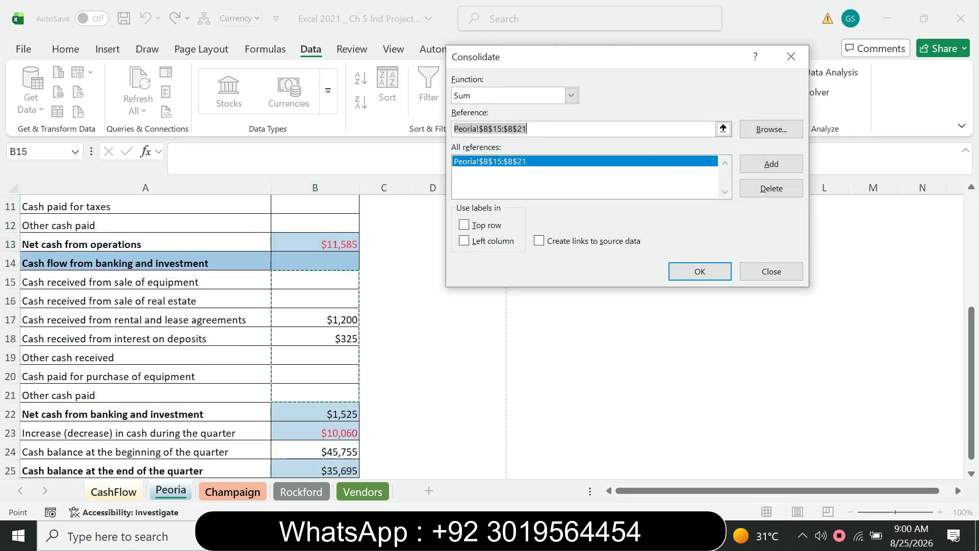
Check the PDF and add Champaign!$B$15:$B$21 to the consolidation references in Excel
{"action": "key", "text": "ctrl+Page_Down"}
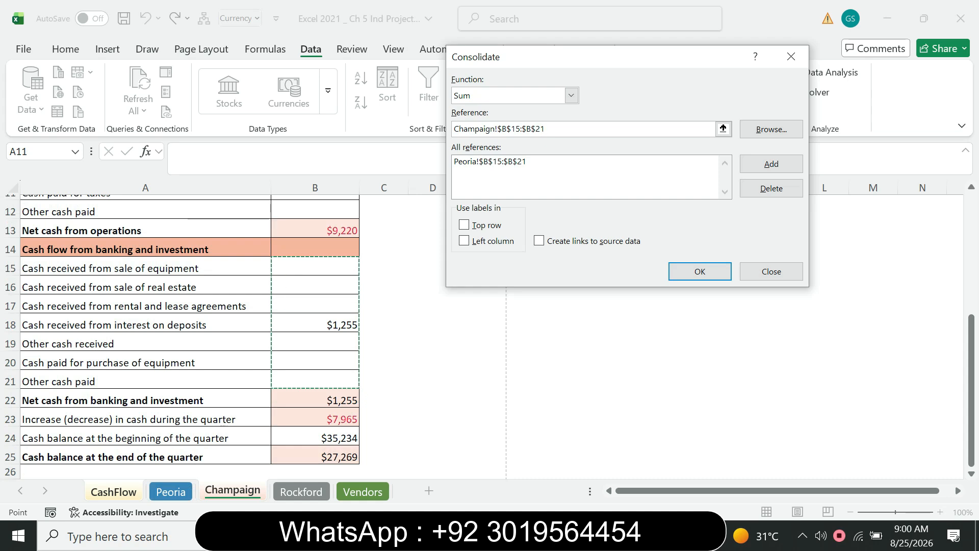
{"action": "key", "text": "alt+Tab"}
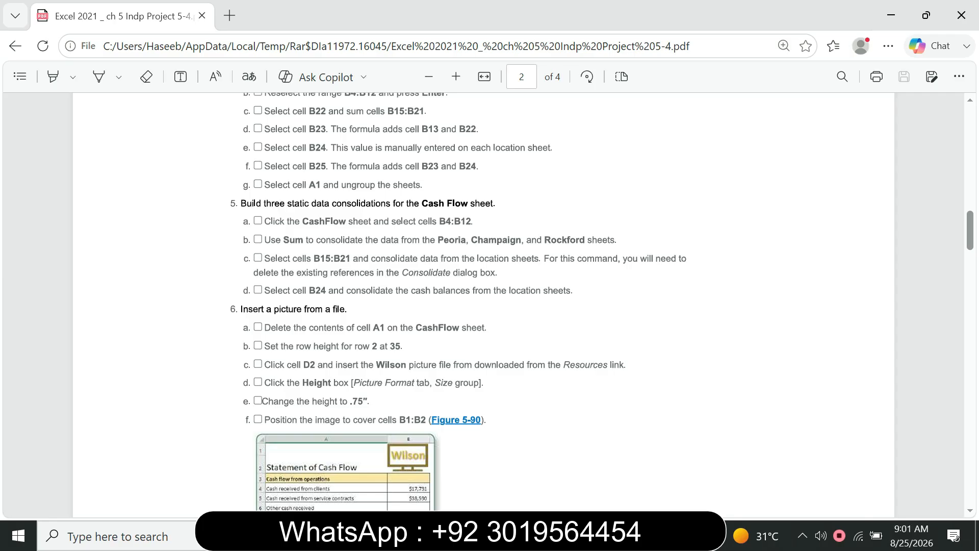
{"action": "key", "text": "alt+Tab"}
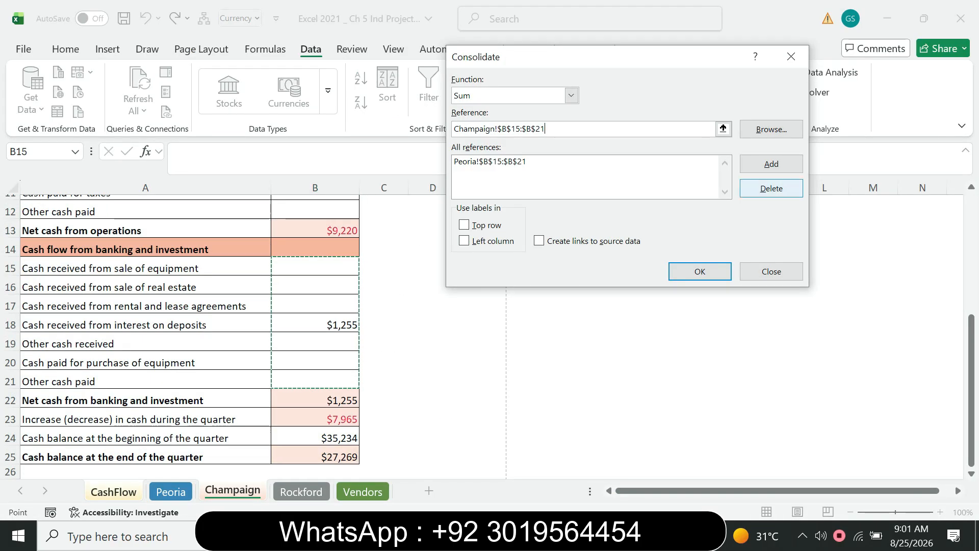
{"action": "left_click", "coordinate": [771, 164]}
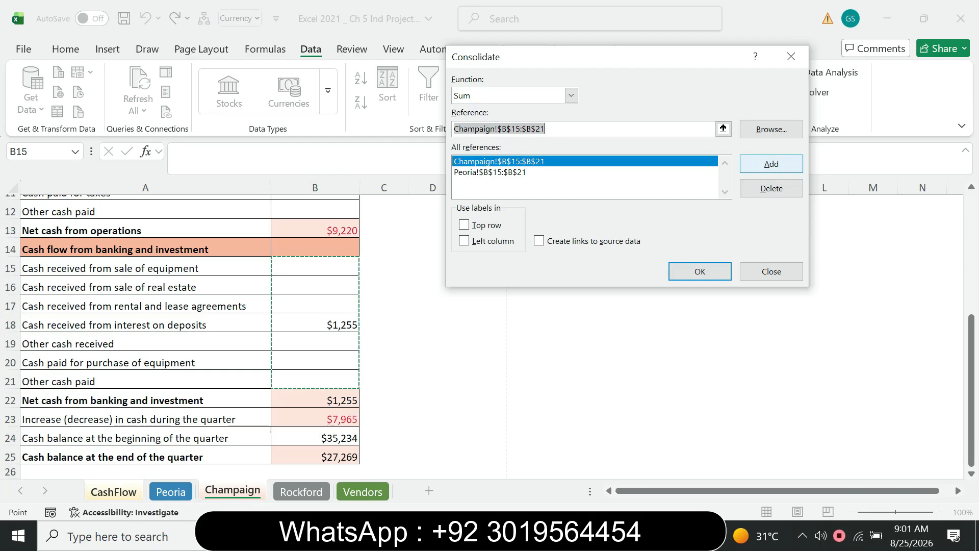
Consult the PDF again and add Rockford!$B$15:$B$21 to the consolidation references in Excel
{"action": "key", "text": "alt+Tab"}
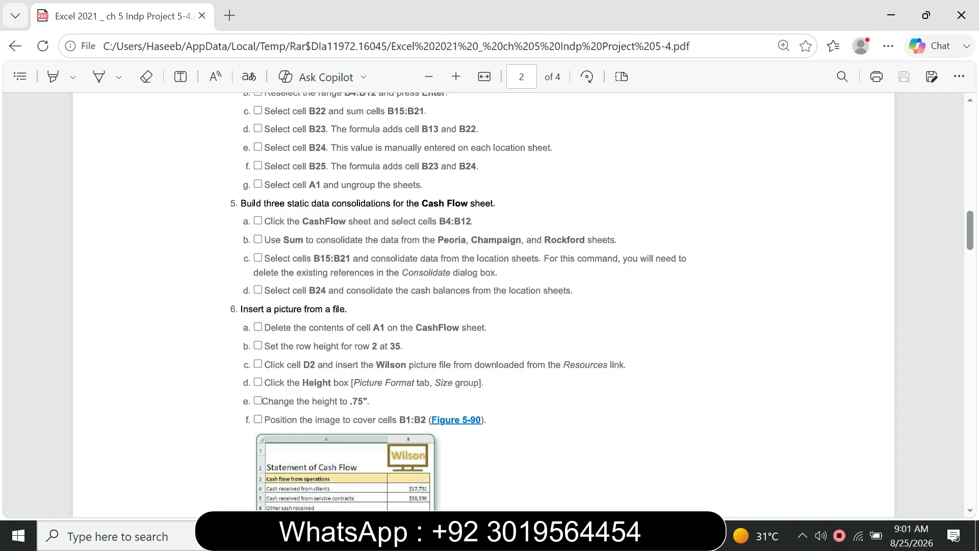
{"action": "key", "text": "alt+Tab"}
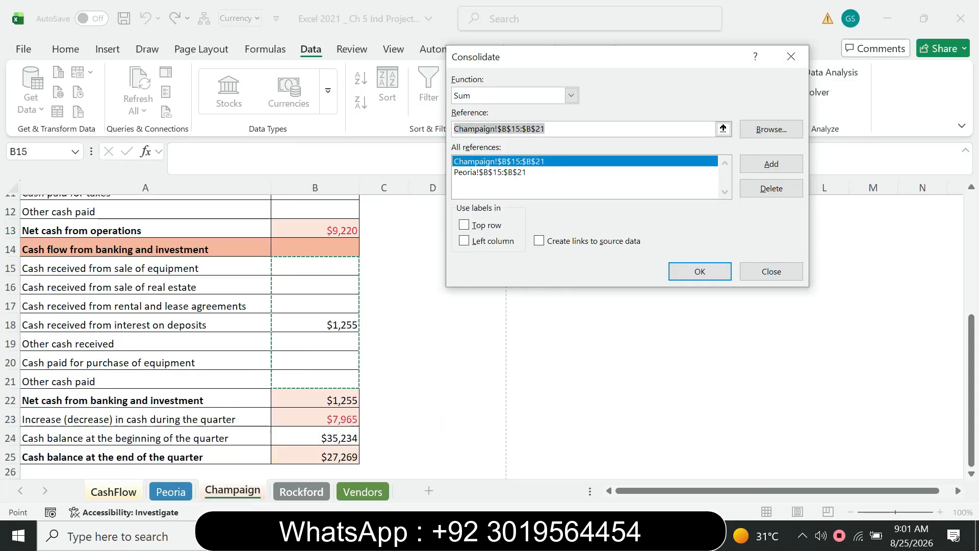
{"action": "left_click", "coordinate": [301, 491]}
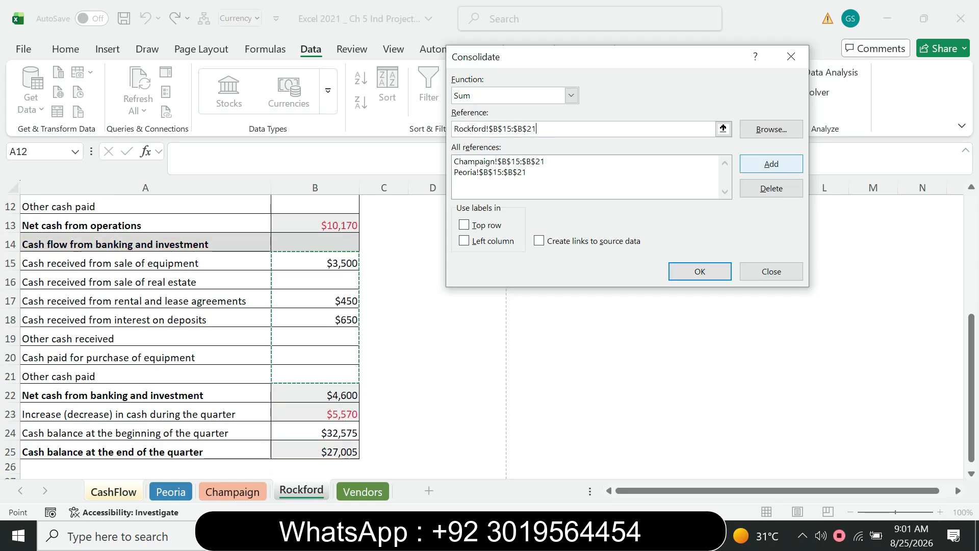
{"action": "left_click", "coordinate": [771, 163]}
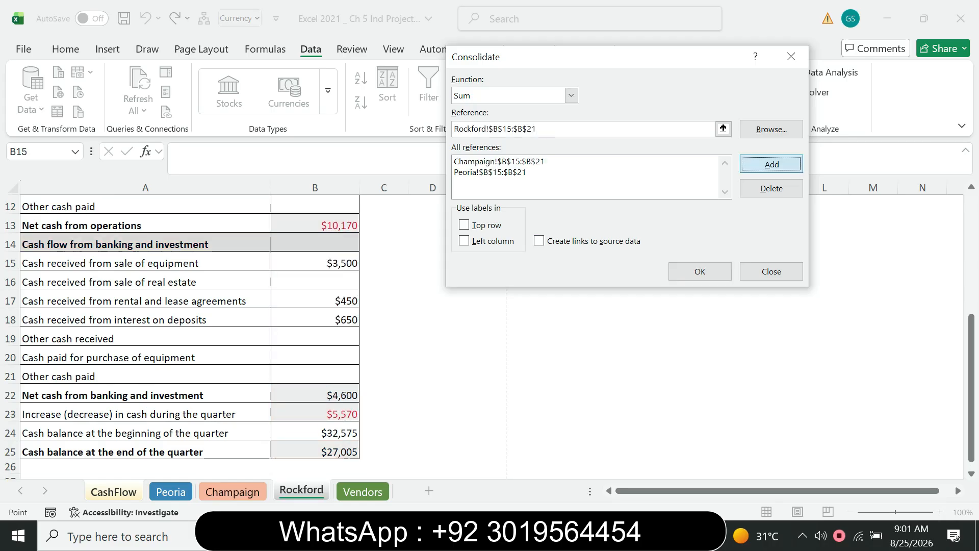
Recheck the PDF and run the Sum consolidation of the three location ranges into cells B4:B12 of the CashFlow sheet in Excel
{"action": "left_click", "coordinate": [700, 272]}
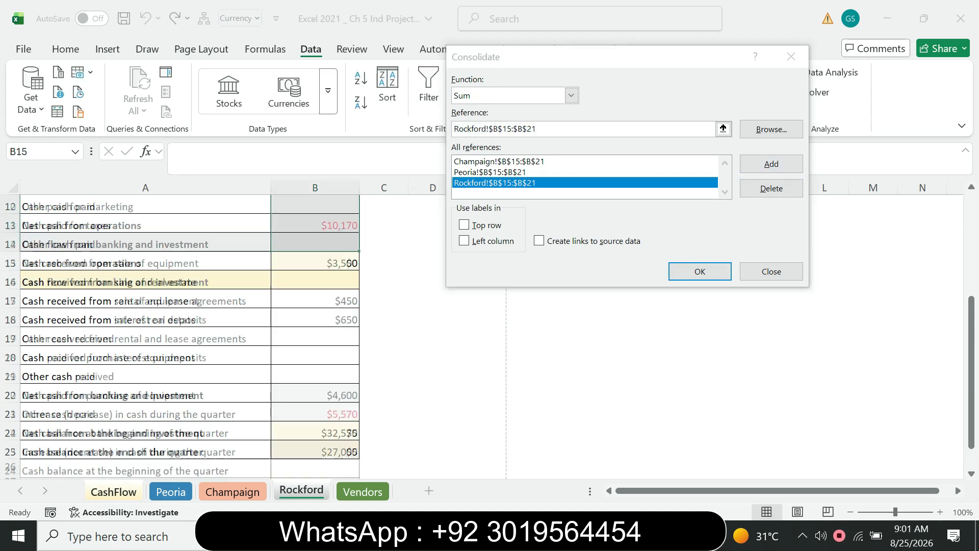
{"action": "key", "text": "alt+Tab"}
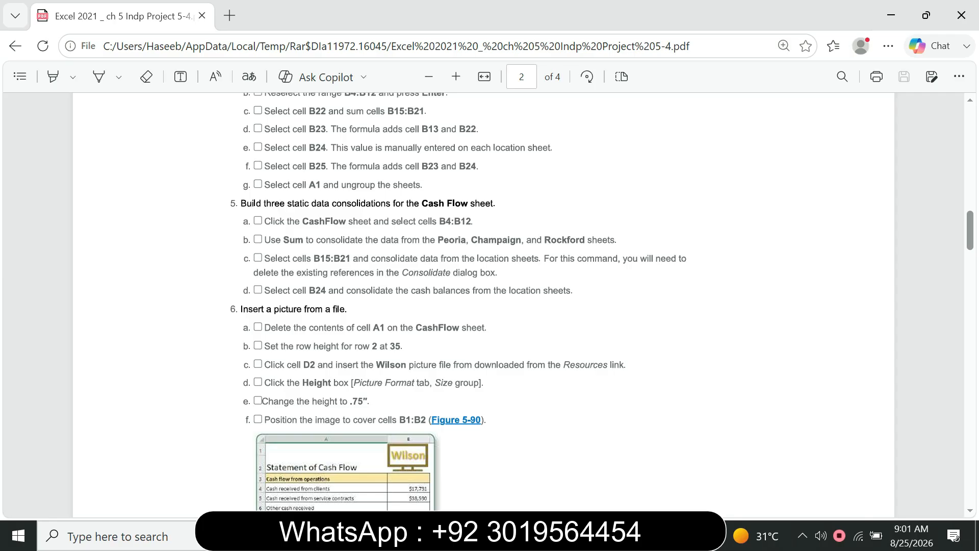
{"action": "left_click", "coordinate": [621, 535]}
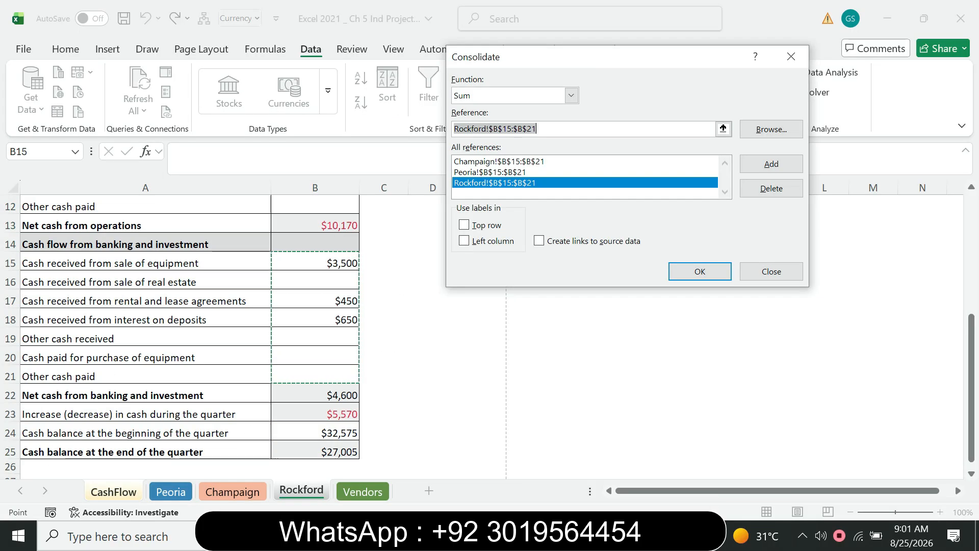
{"action": "key", "text": "Return"}
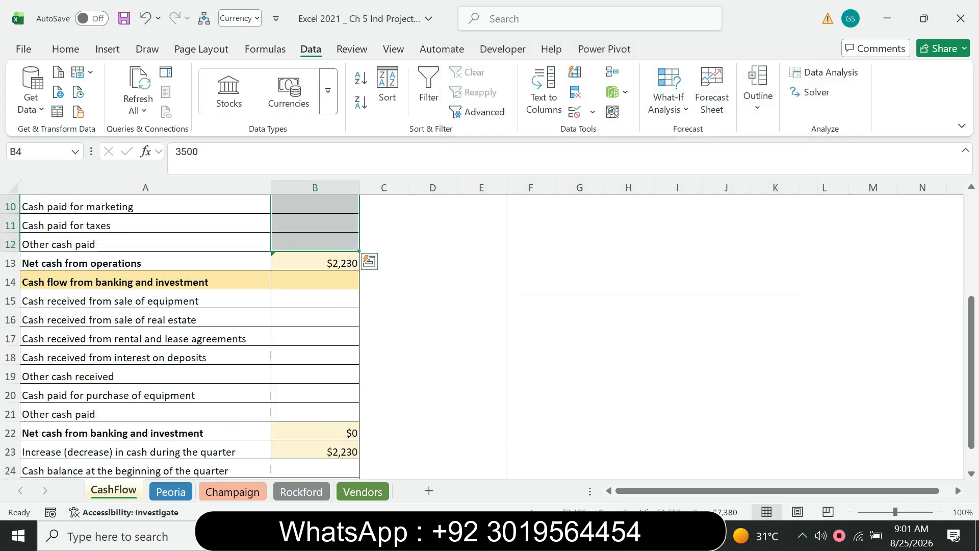
Review the consolidated values in B4:B12 on the CashFlow sheet and return to the first page of the PDF instructions
{"action": "left_click_drag", "start_coordinate": [972, 373], "coordinate": [972, 270]}
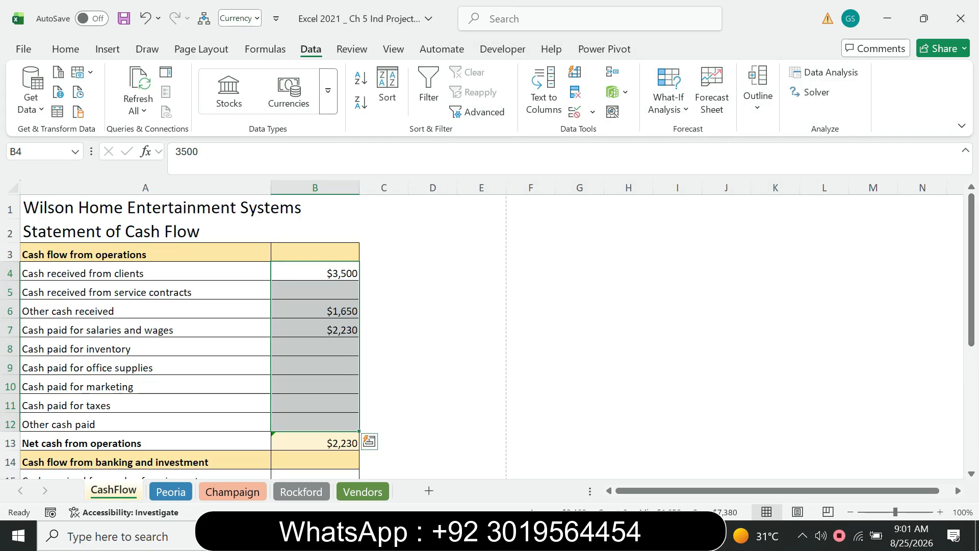
{"action": "left_click", "coordinate": [531, 366]}
{"action": "key", "text": "alt+Tab"}
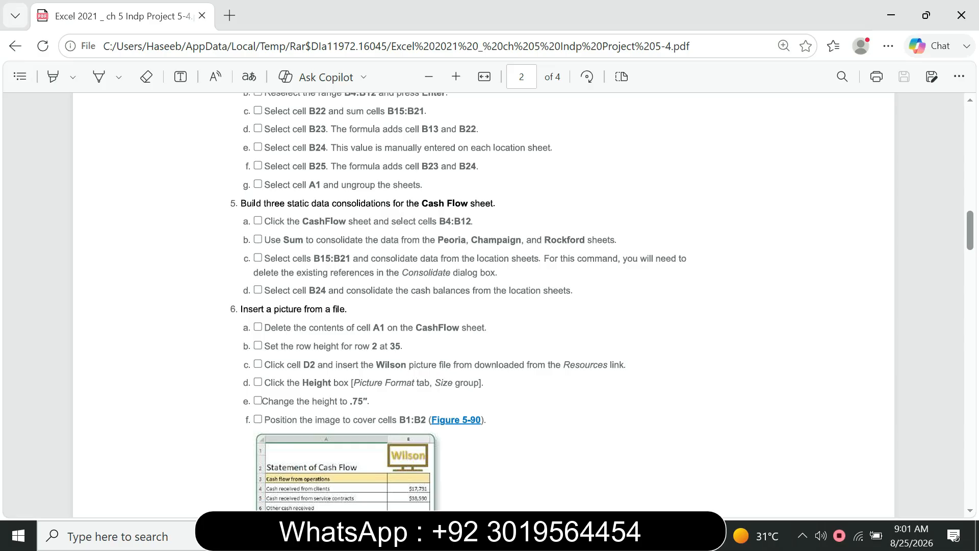
{"action": "left_click_drag", "start_coordinate": [971, 231], "coordinate": [970, 120]}
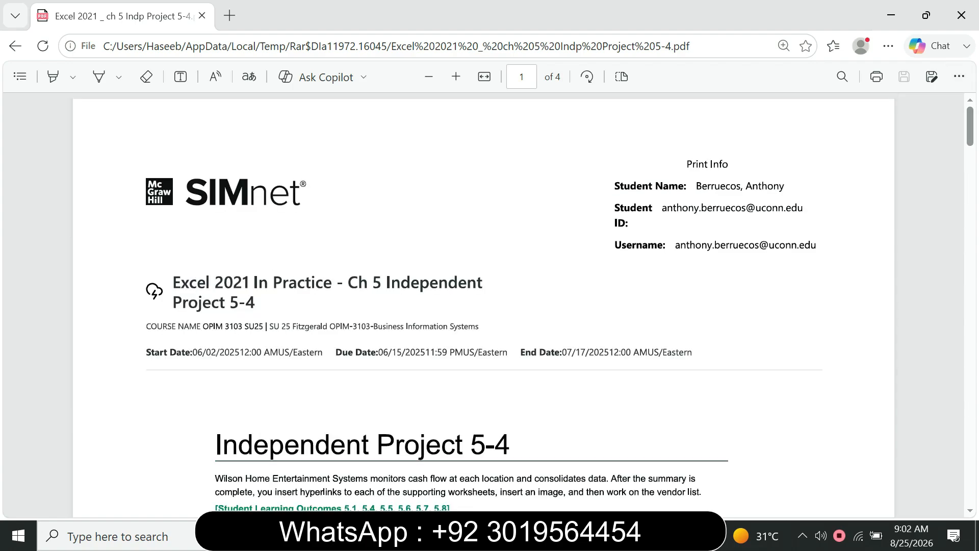